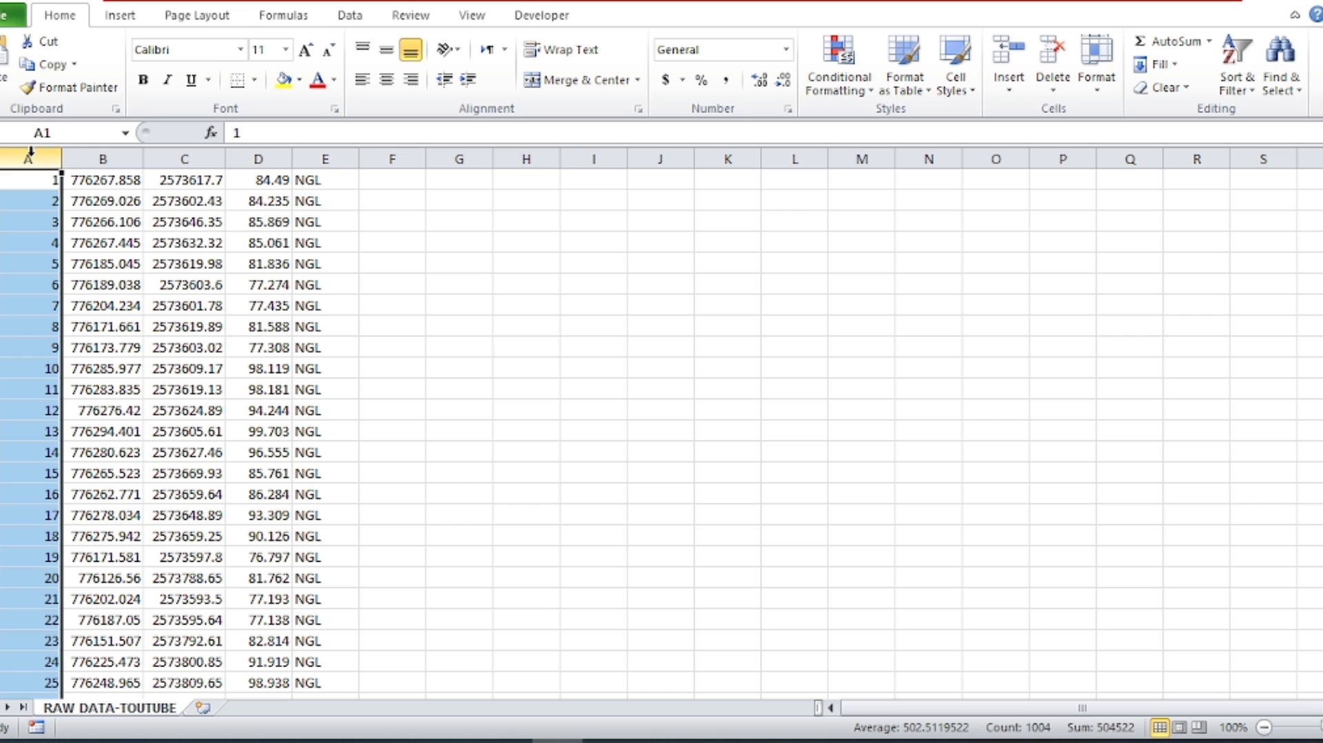
# Review the point number, easting, northing and elevation values in columns A to D of the survey sheet.
pyautogui.keyDown('ctrl'); pyautogui.click(104, 159); pyautogui.keyUp('ctrl')
pyautogui.keyDown('ctrl'); pyautogui.click(184, 159); pyautogui.keyUp('ctrl')
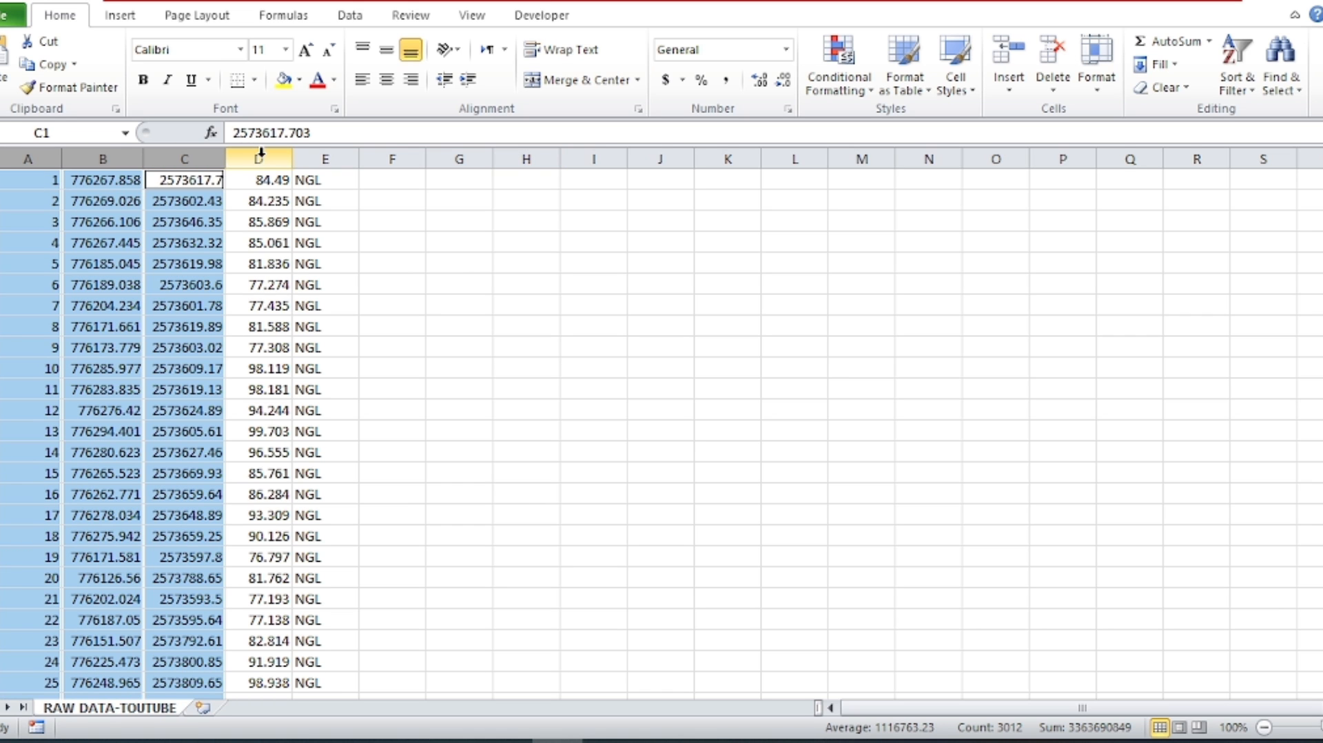
pyautogui.keyDown('ctrl'); pyautogui.click(259, 159); pyautogui.keyUp('ctrl')
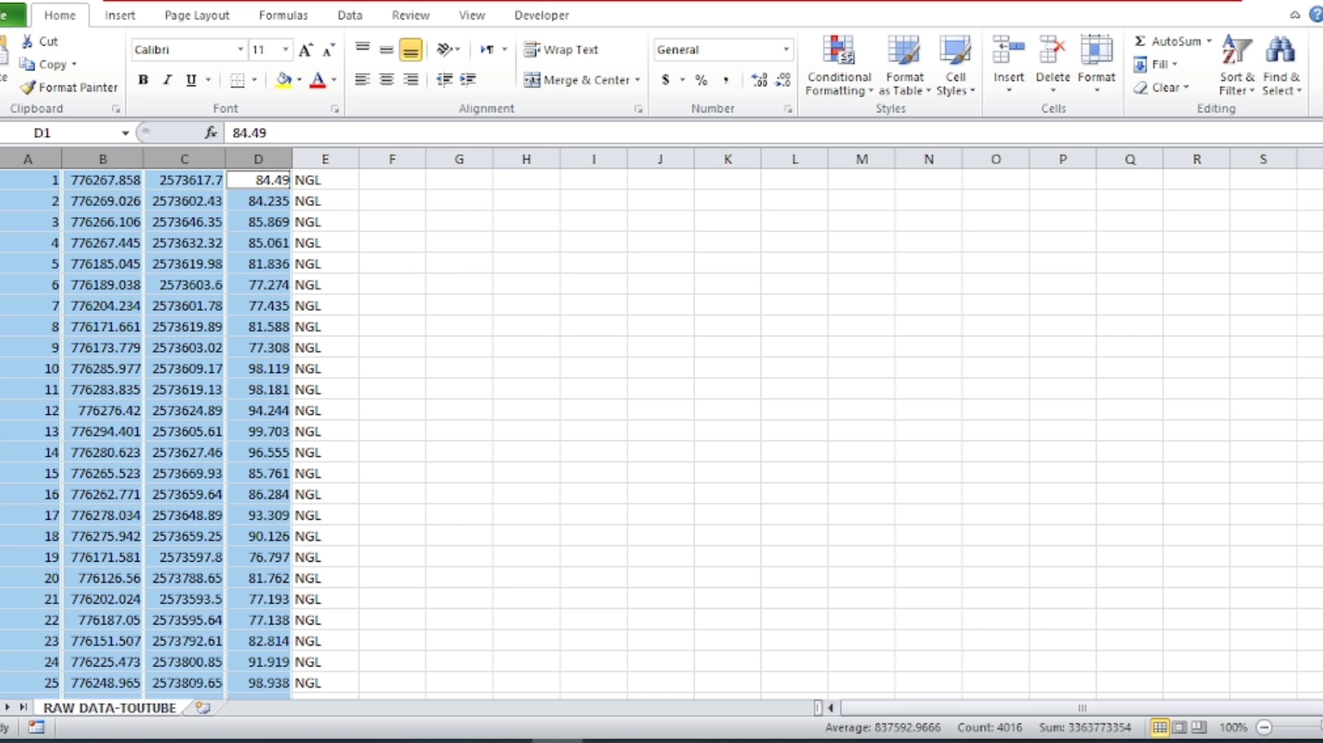
pyautogui.scroll(-18, 1172, 298)
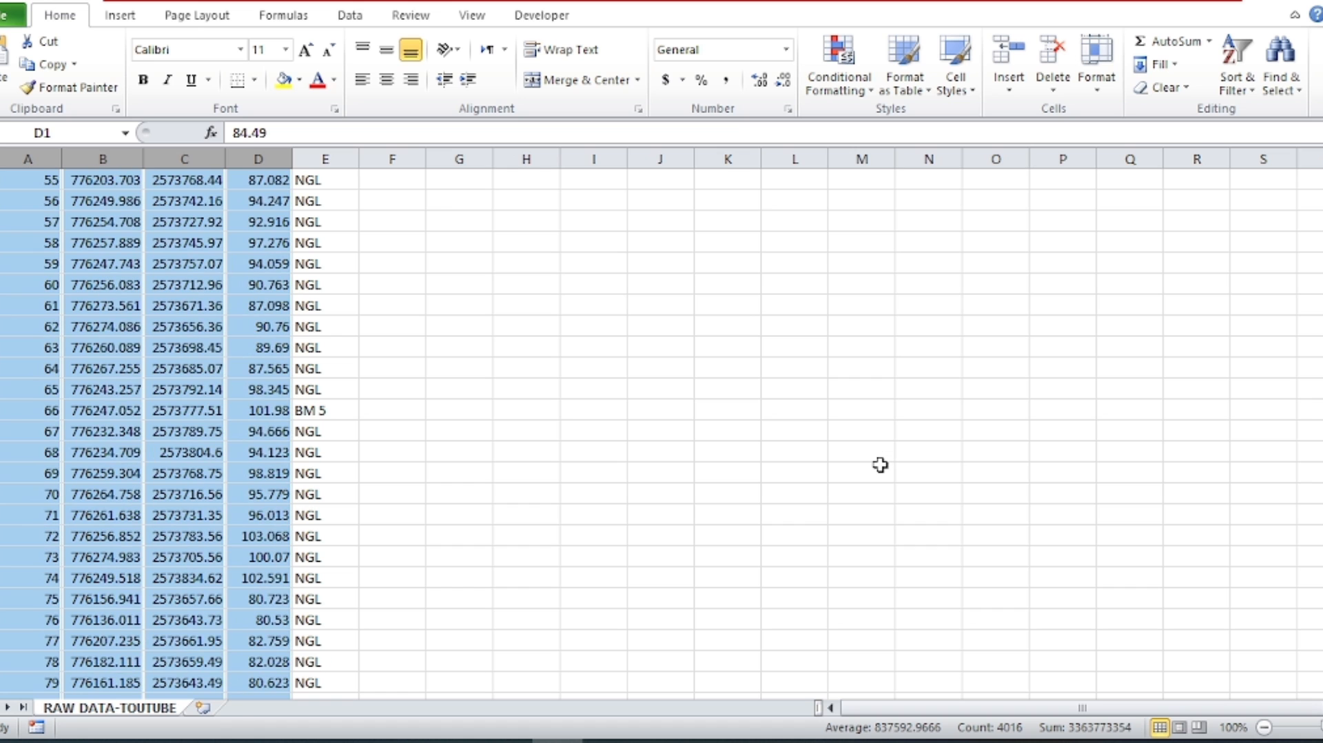
pyautogui.click(442, 349)
pyautogui.scroll(8, 442, 350)
pyautogui.scroll(10, 443, 348)
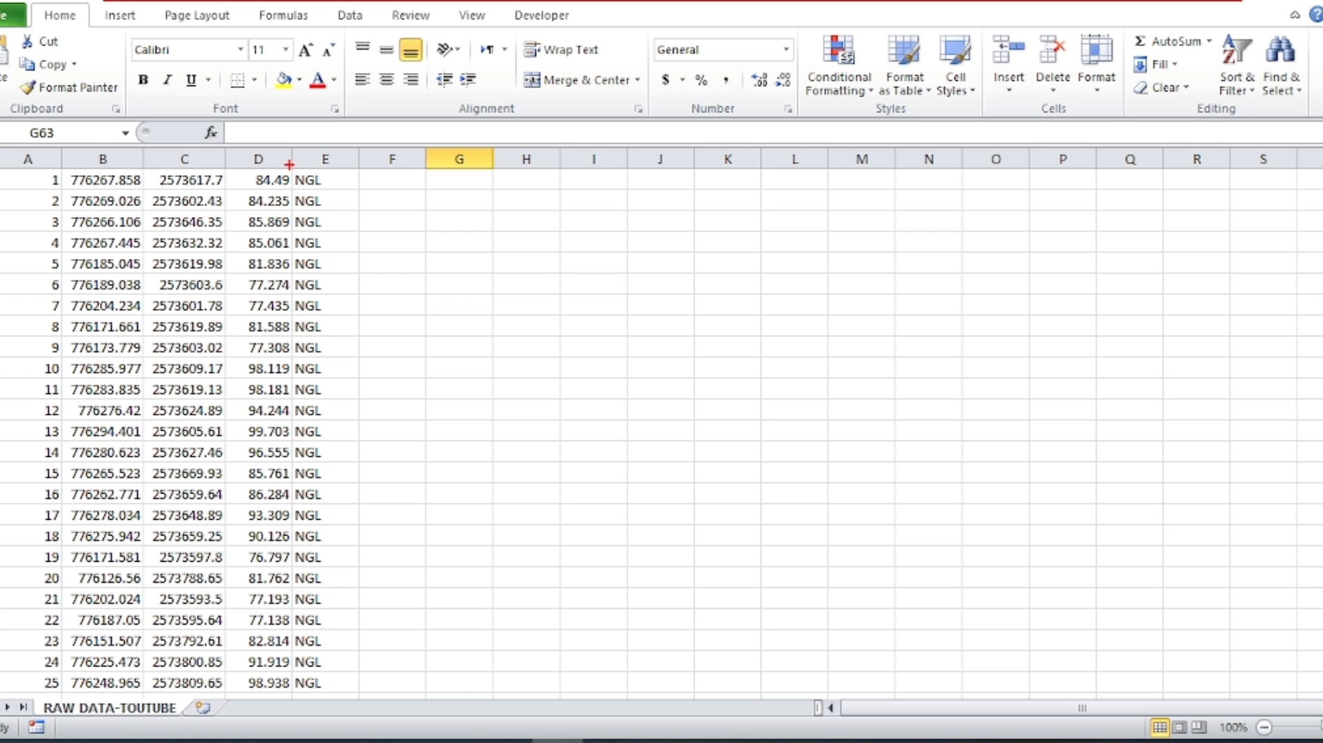
# Examine the point descriptions in column E, from the first rows to the fence, house and land points at the end.
pyautogui.moveTo(289, 164)
pyautogui.mouseDown()
pyautogui.moveTo(381, 655)
pyautogui.moveTo(361, 702)
pyautogui.mouseUp()
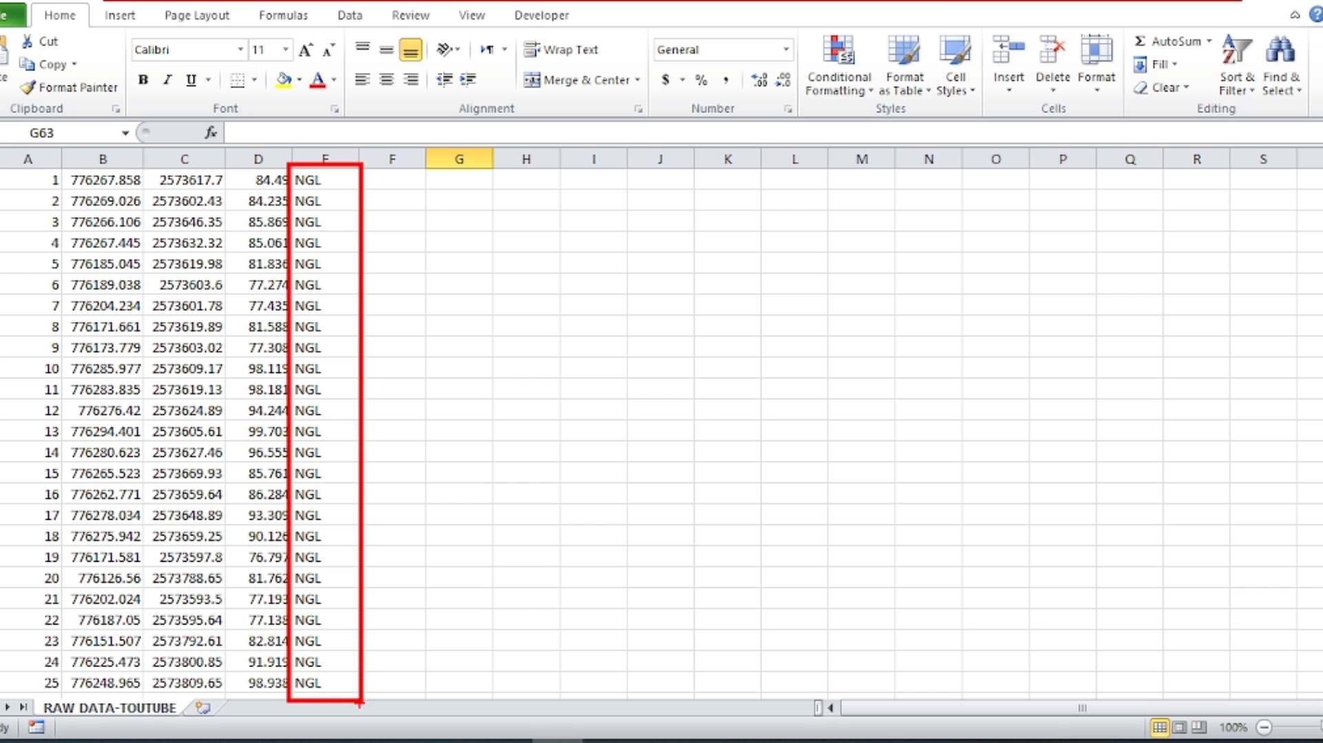
pyautogui.press('Escape')
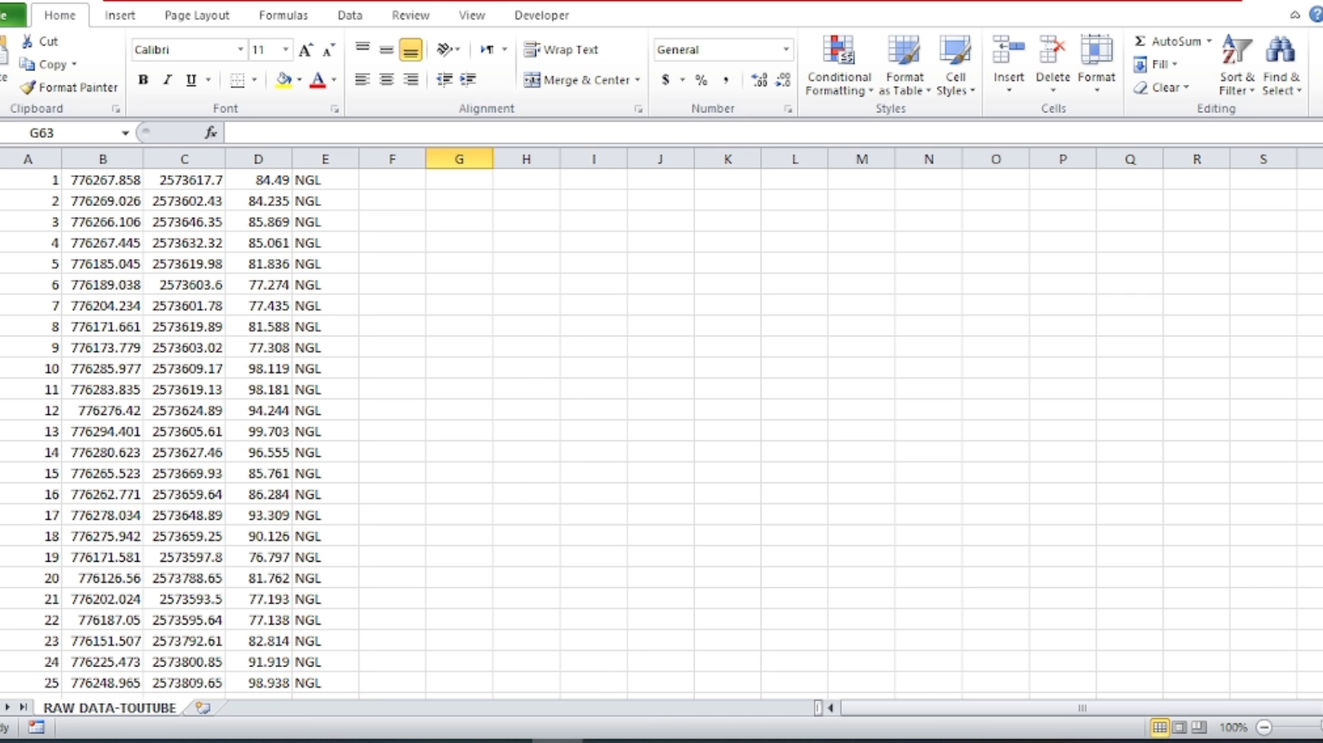
pyautogui.moveTo(1322, 184); pyautogui.dragTo(1322, 634)
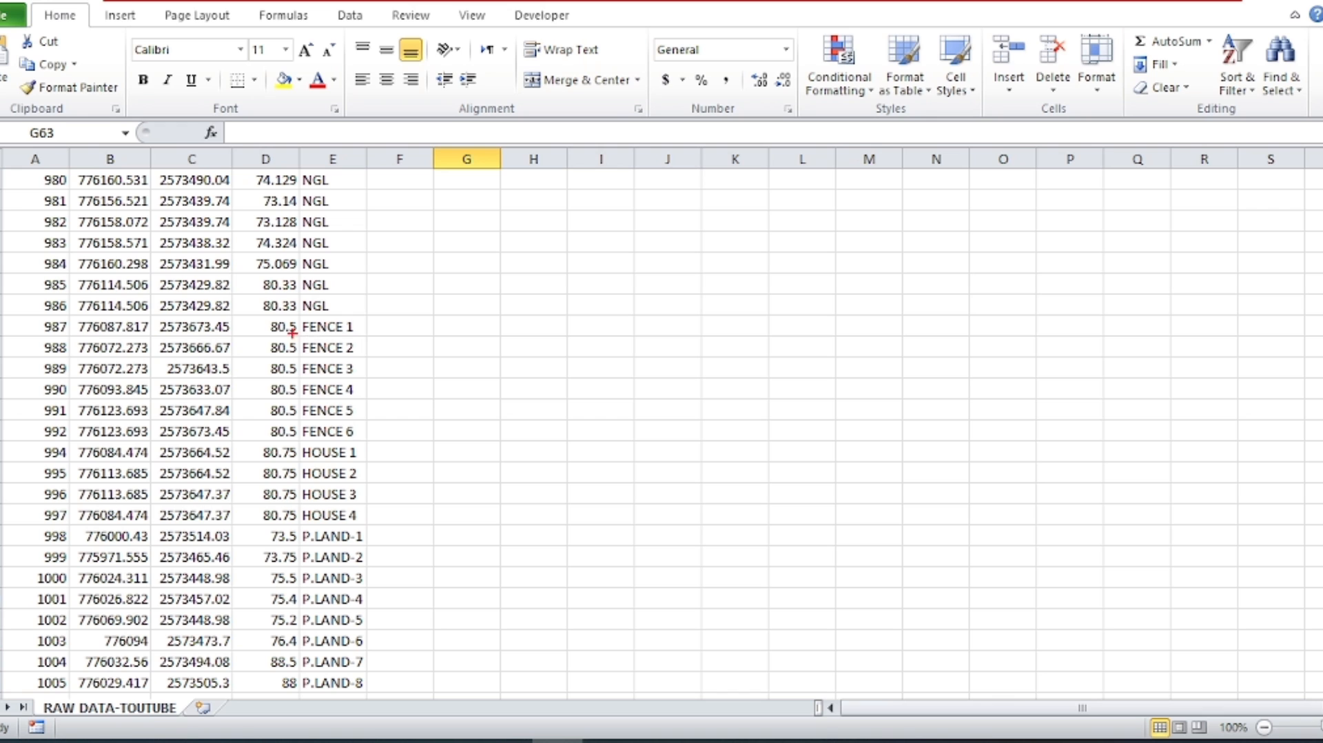
pyautogui.moveTo(295, 311)
pyautogui.mouseDown()
pyautogui.moveTo(351, 407)
pyautogui.moveTo(395, 634)
pyautogui.moveTo(397, 699)
pyautogui.moveTo(381, 701)
pyautogui.mouseUp()
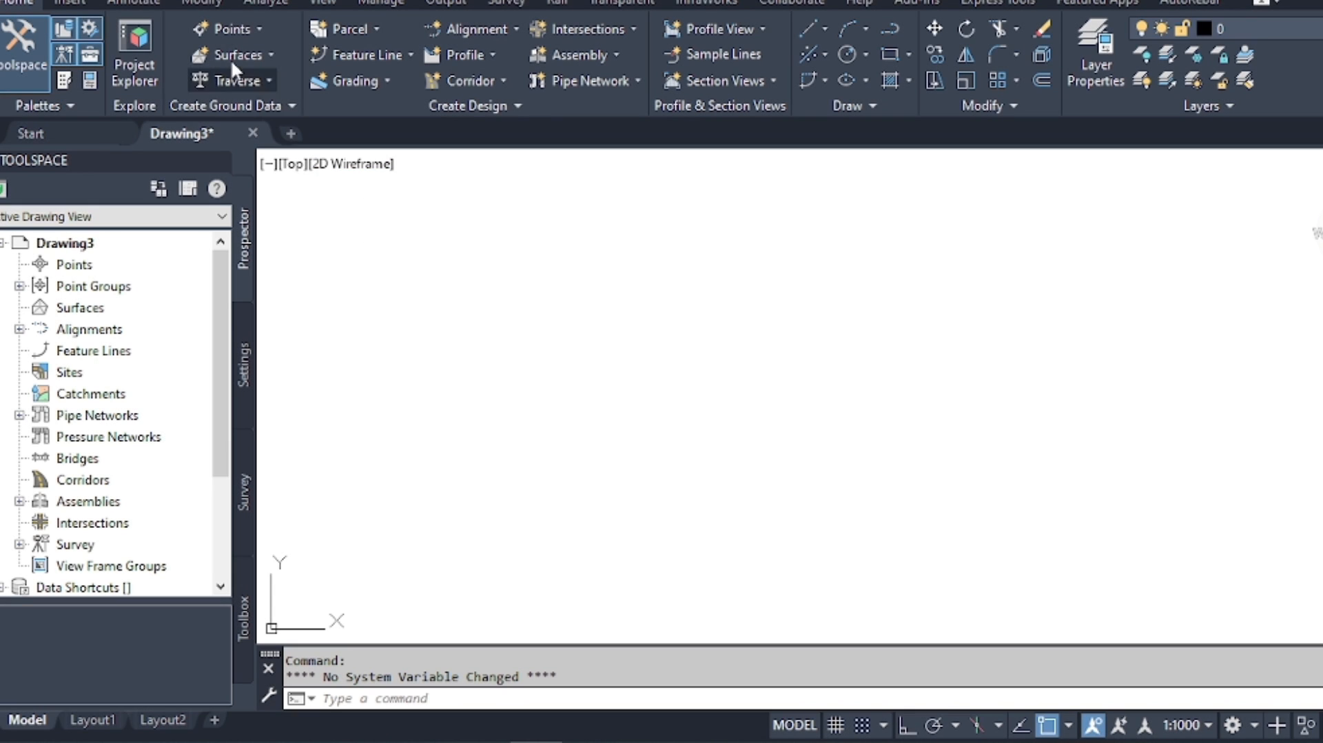
# Switch to Civil 3D and add the RAW DATA-TOUTUBE CSV file from the Desktop as the source for a point import.
pyautogui.click(237, 28)
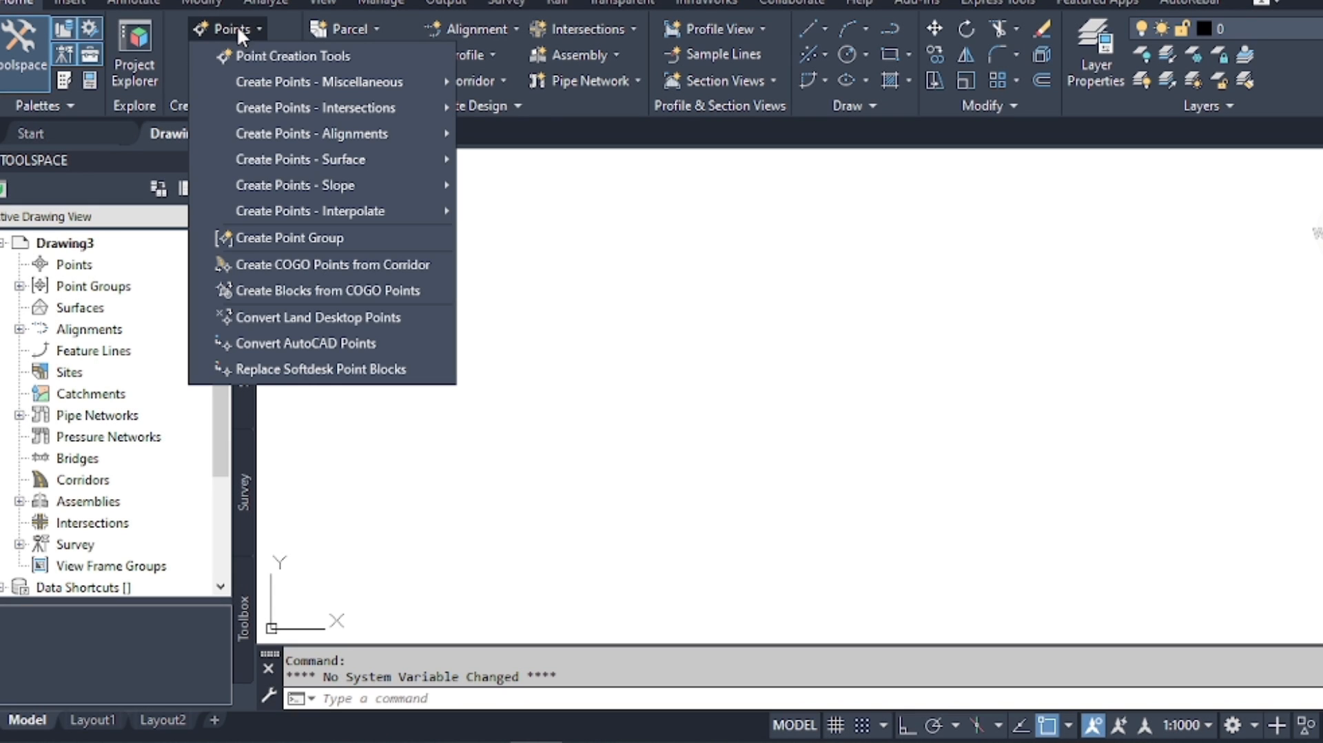
pyautogui.click(308, 57)
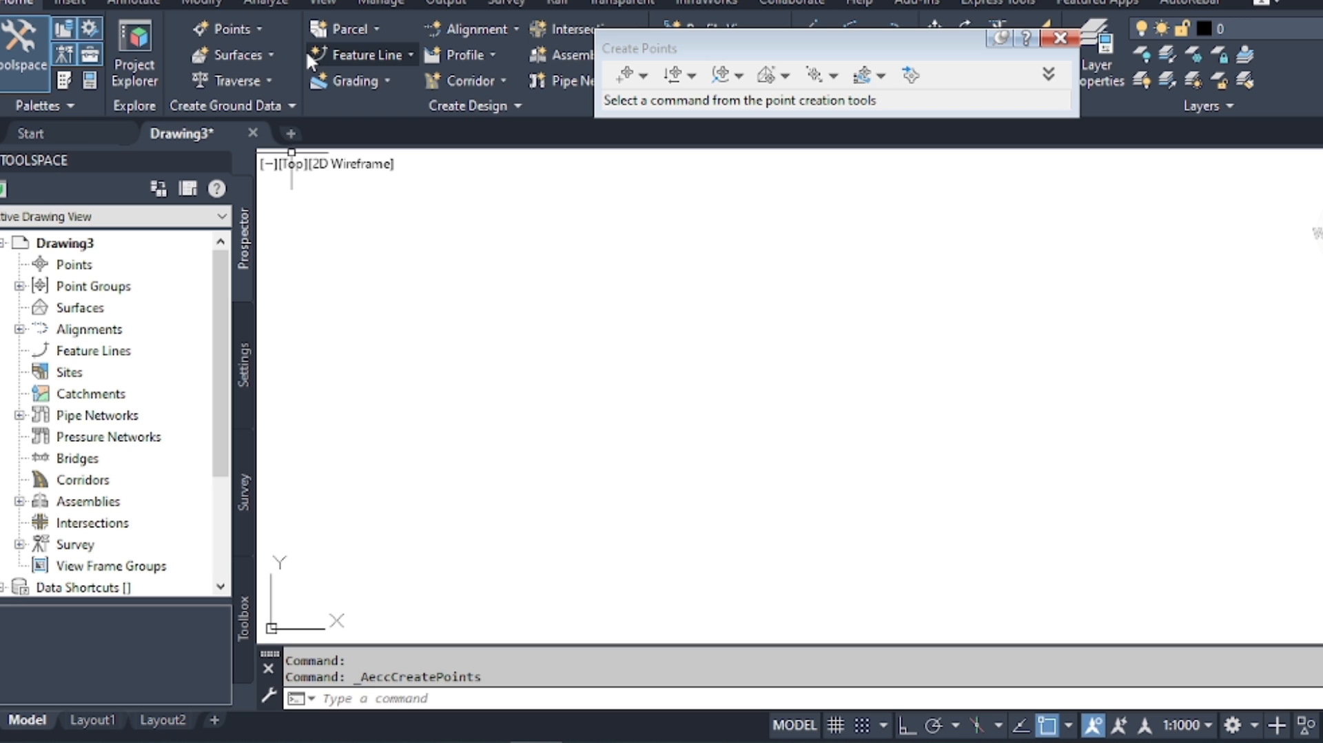
pyautogui.click(910, 76)
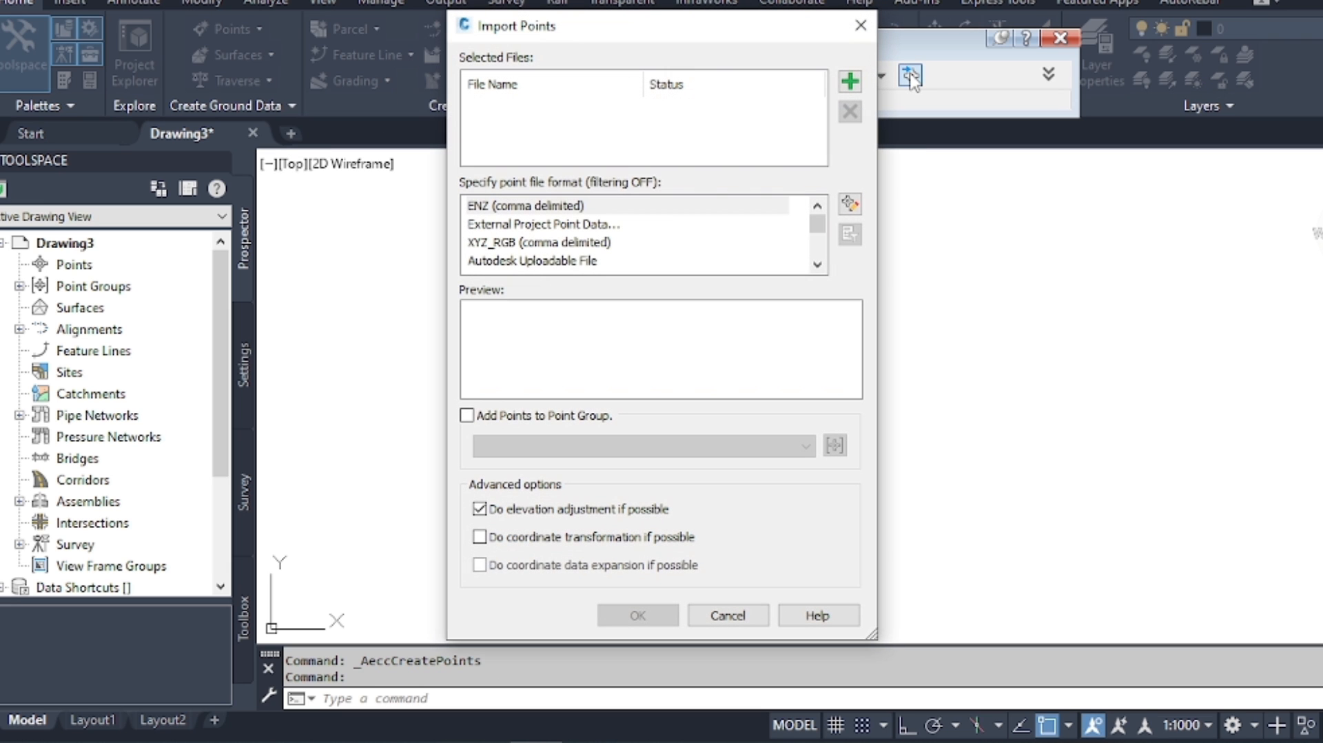
pyautogui.click(851, 81)
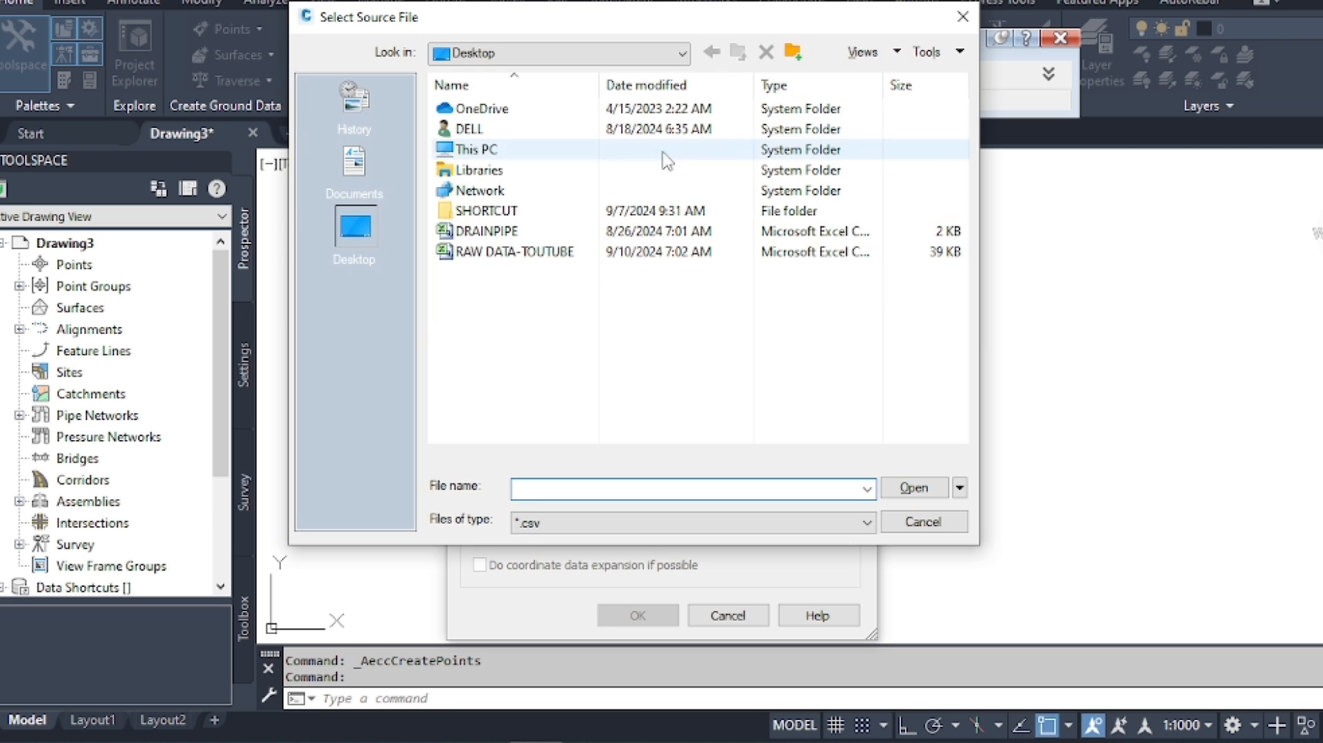
pyautogui.doubleClick(517, 251)
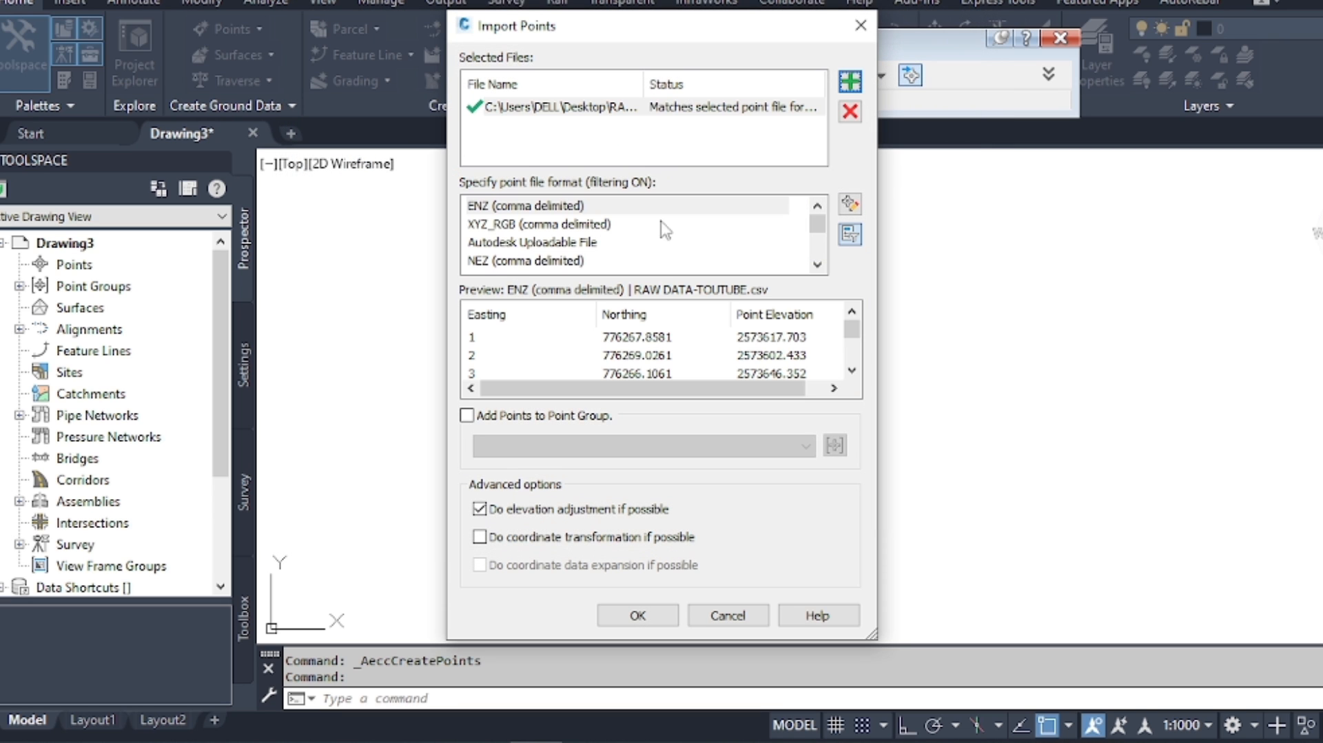
# Set the point file format to PENZD (comma delimited), check the raw description preview, and import the points without adding them to a point group.
pyautogui.click(817, 265)
pyautogui.click(818, 264)
pyautogui.click(817, 265)
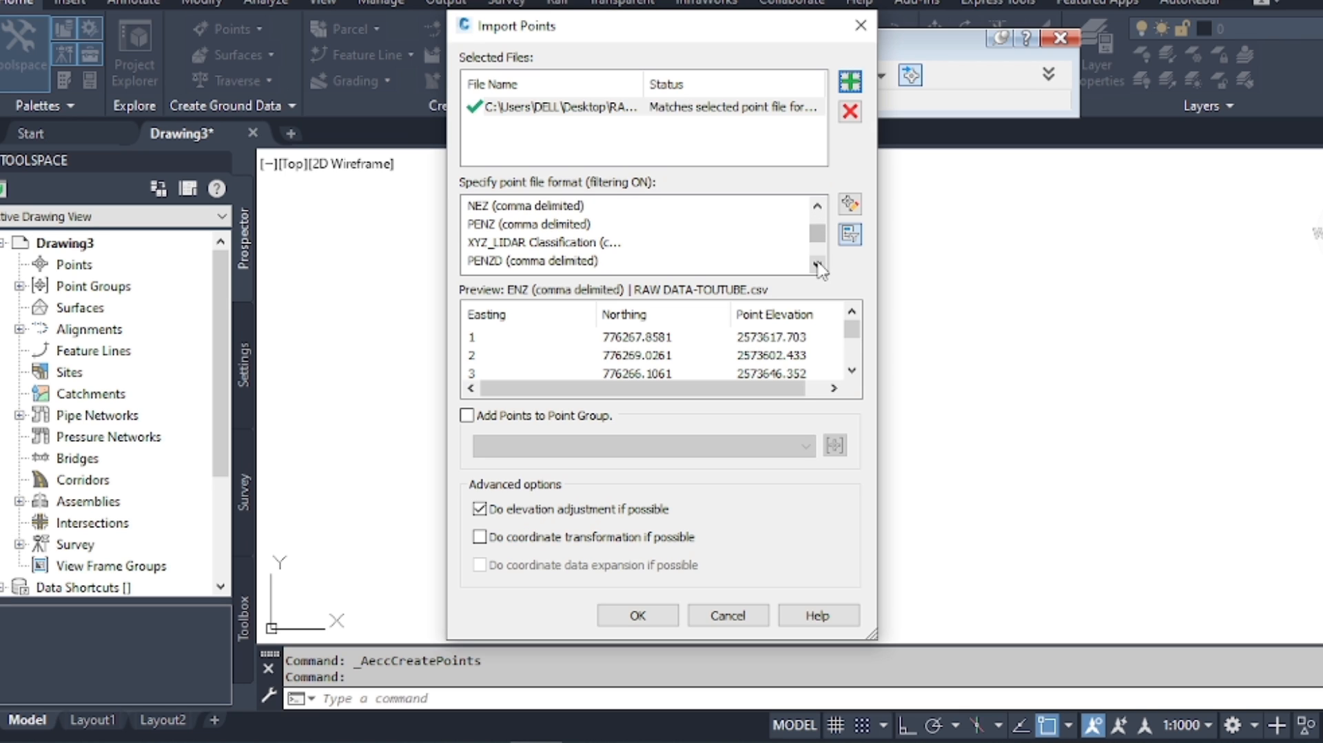
pyautogui.click(496, 262)
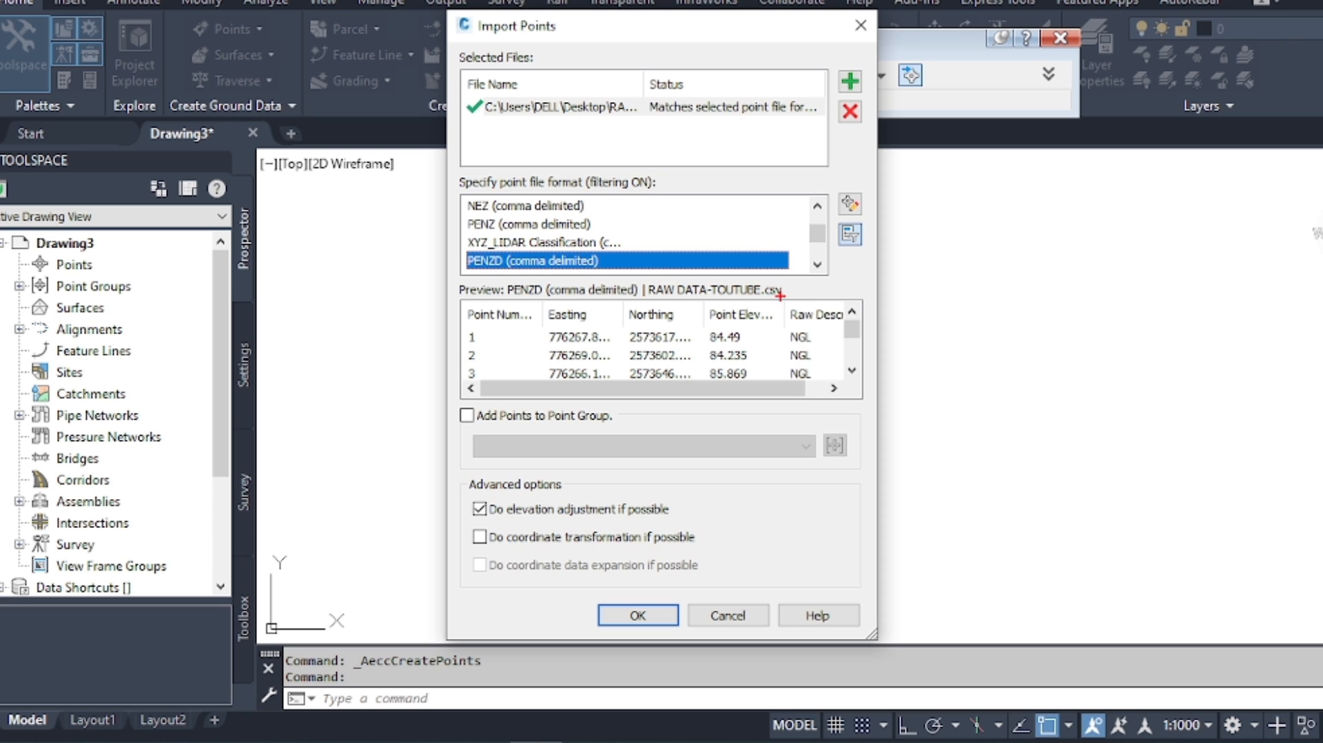
pyautogui.moveTo(782, 298)
pyautogui.mouseDown()
pyautogui.moveTo(799, 342)
pyautogui.moveTo(837, 384)
pyautogui.moveTo(863, 391)
pyautogui.mouseUp()
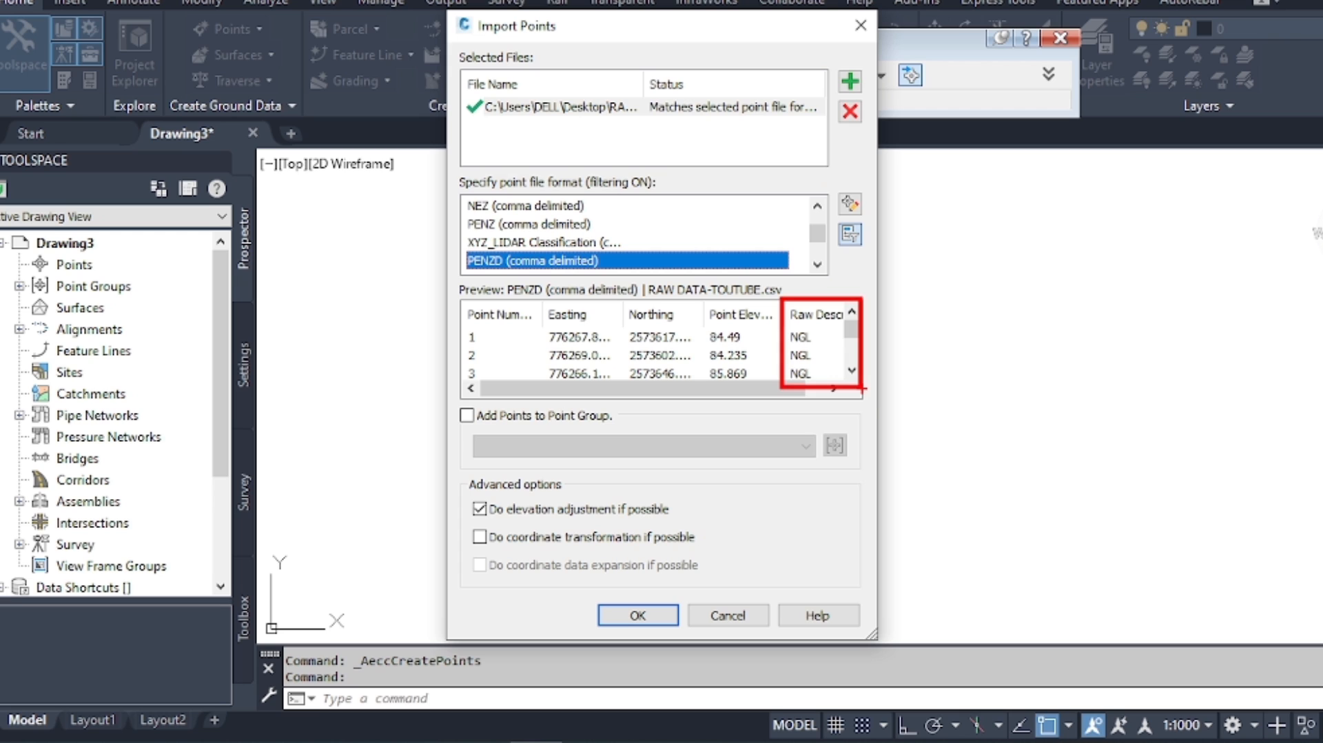
pyautogui.click(834, 388)
pyautogui.click(834, 388)
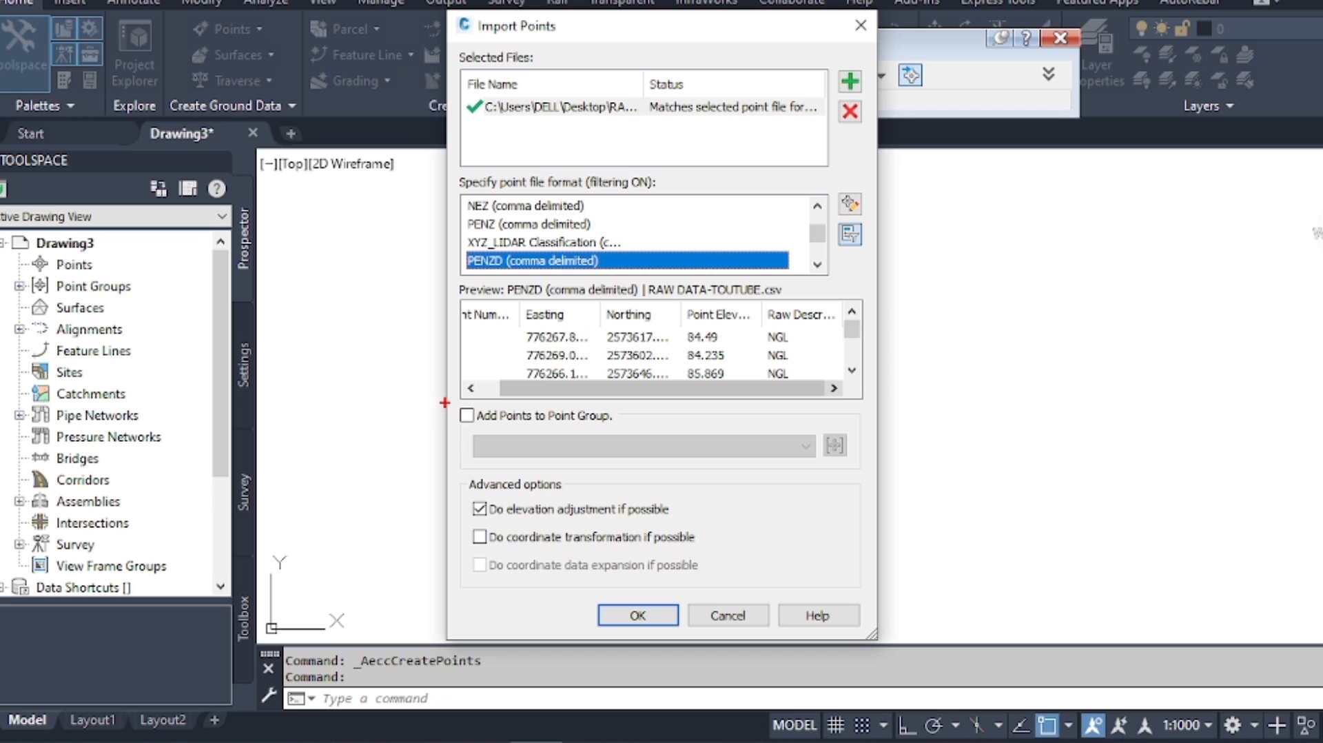
pyautogui.moveTo(451, 394)
pyautogui.keyDown('ctrl'); pyautogui.mouseDown()
pyautogui.moveTo(585, 443)
pyautogui.moveTo(761, 458)
pyautogui.mouseUp(); pyautogui.keyUp('ctrl')
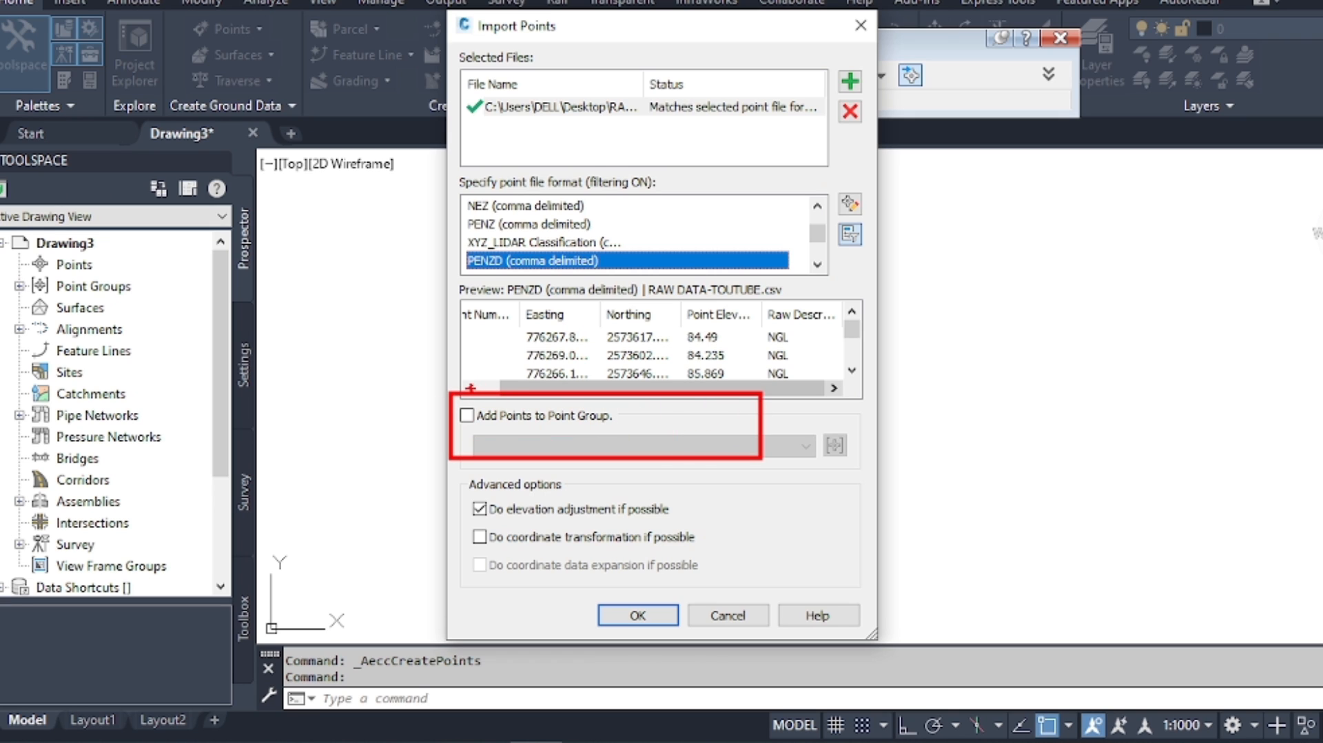
pyautogui.moveTo(536, 406)
pyautogui.mouseDown()
pyautogui.moveTo(497, 446)
pyautogui.moveTo(553, 441)
pyautogui.mouseUp()
pyautogui.press('Escape')
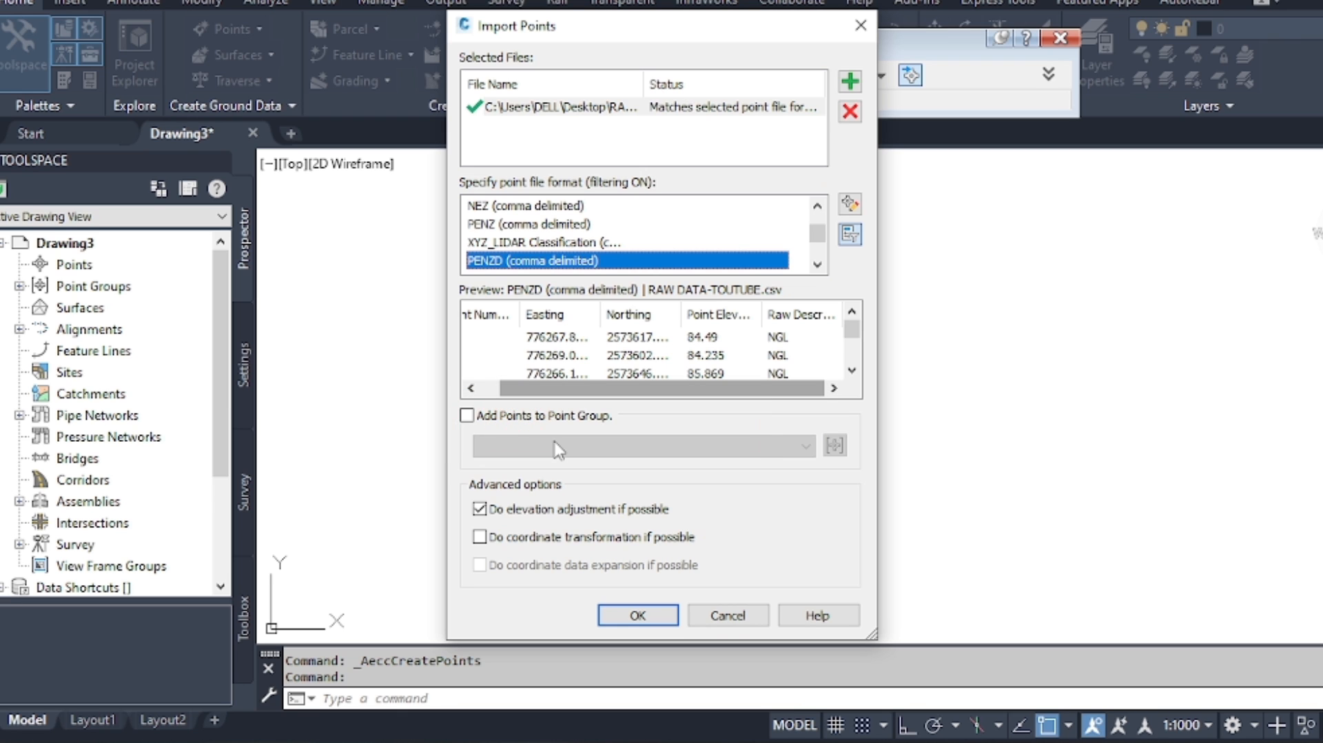
pyautogui.click(638, 615)
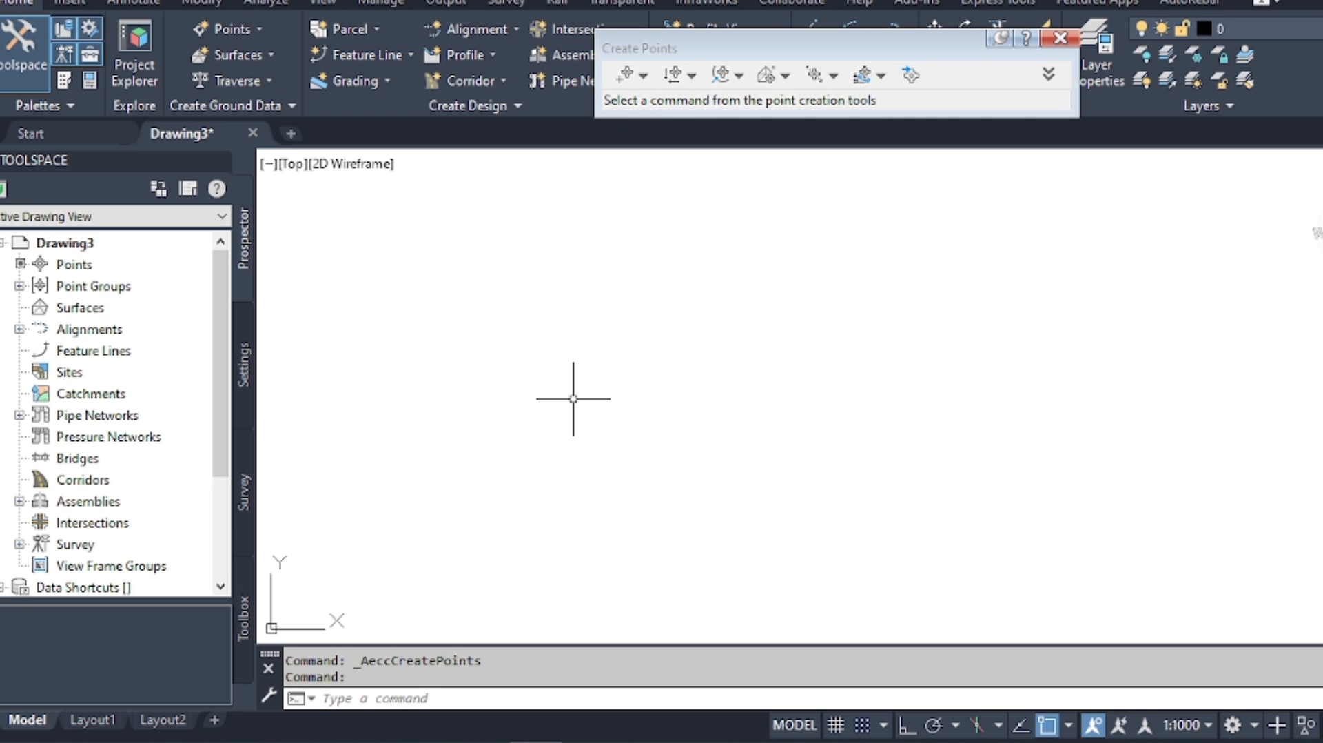
# Zoom the drawing to its extents and look over the imported survey points.
pyautogui.write('z')
pyautogui.press('Return')
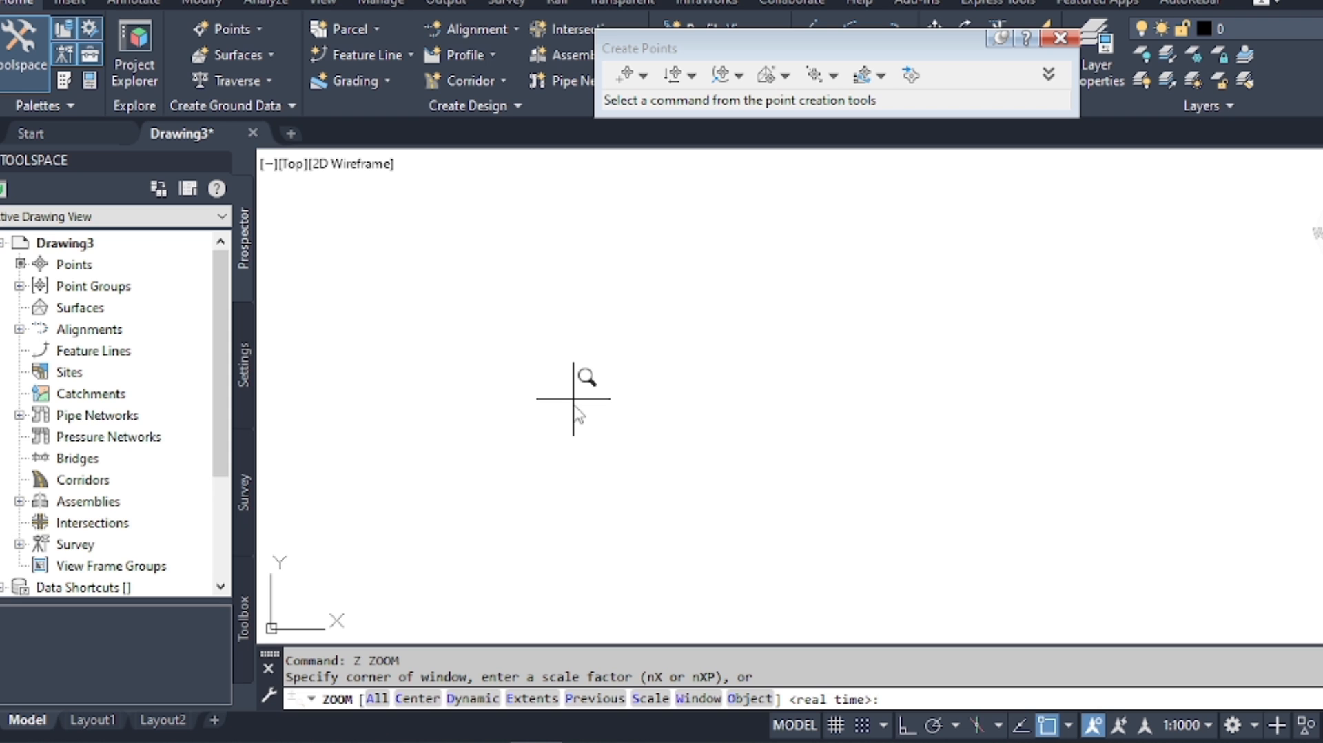
pyautogui.write('E')
pyautogui.press('Return')
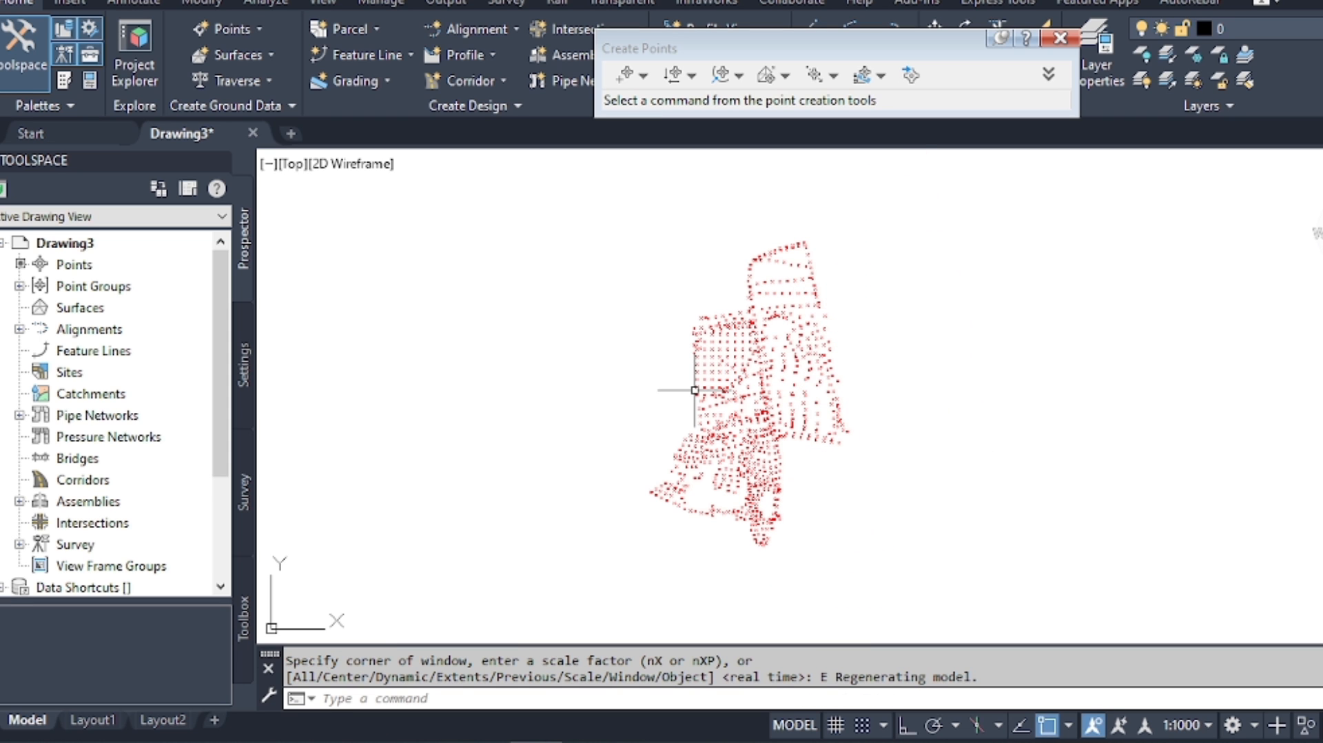
pyautogui.scroll(6, 783, 304)
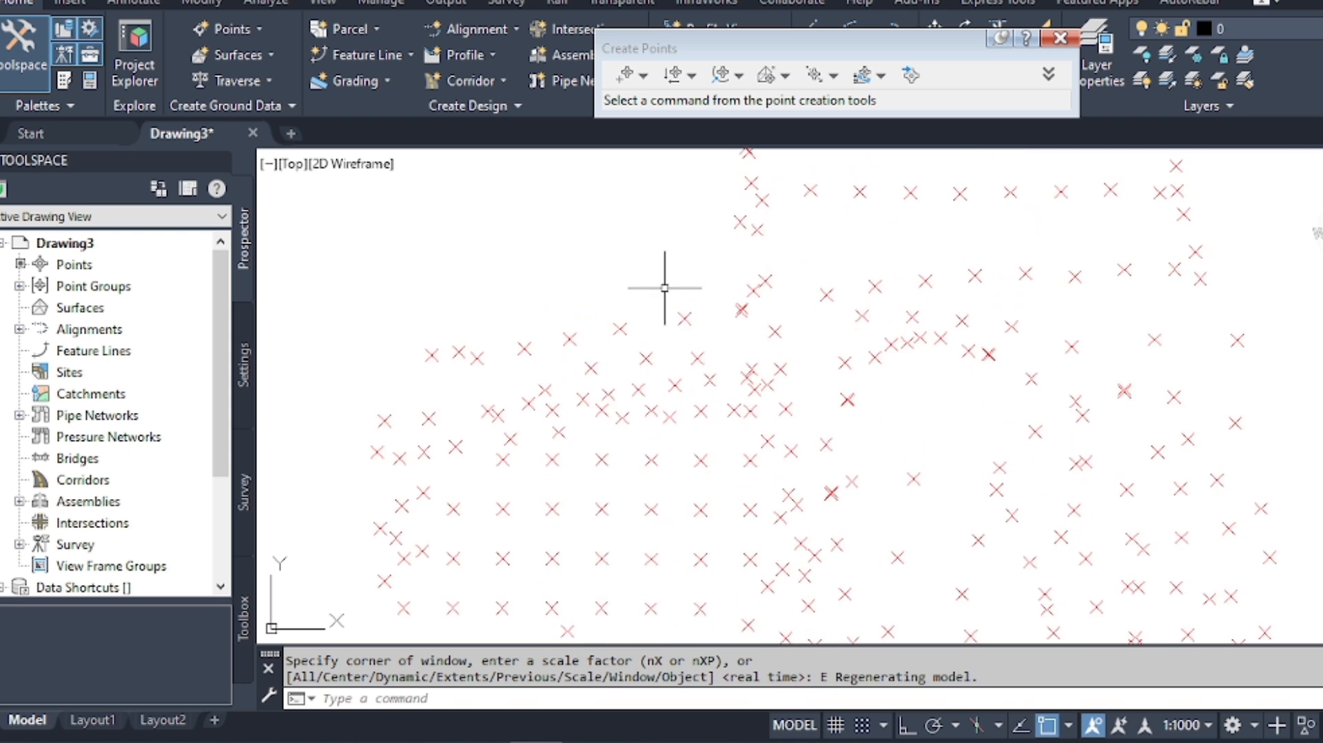
pyautogui.scroll(-5, 818, 239)
pyautogui.scroll(3, 813, 287)
pyautogui.scroll(-3, 916, 369)
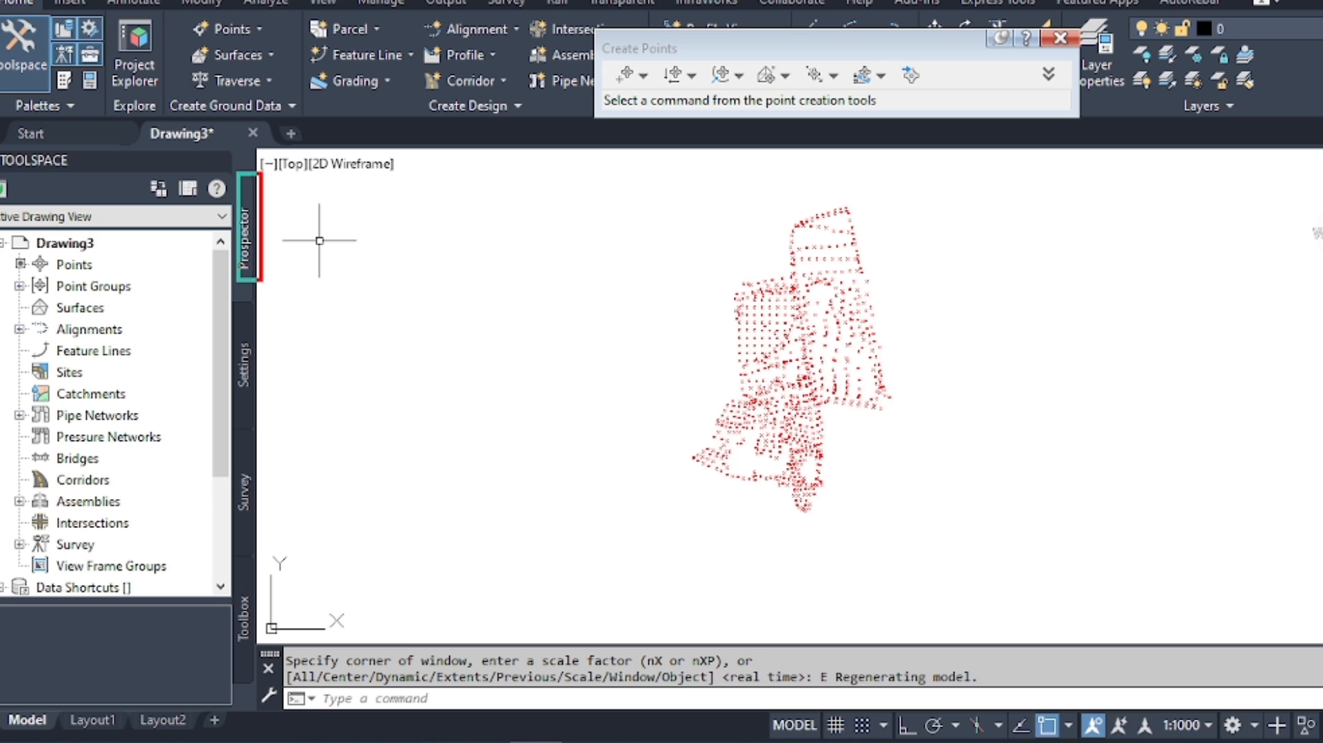
# Expand the drawing's point groups and start a new point group named BENCH MARK.
pyautogui.click(19, 286)
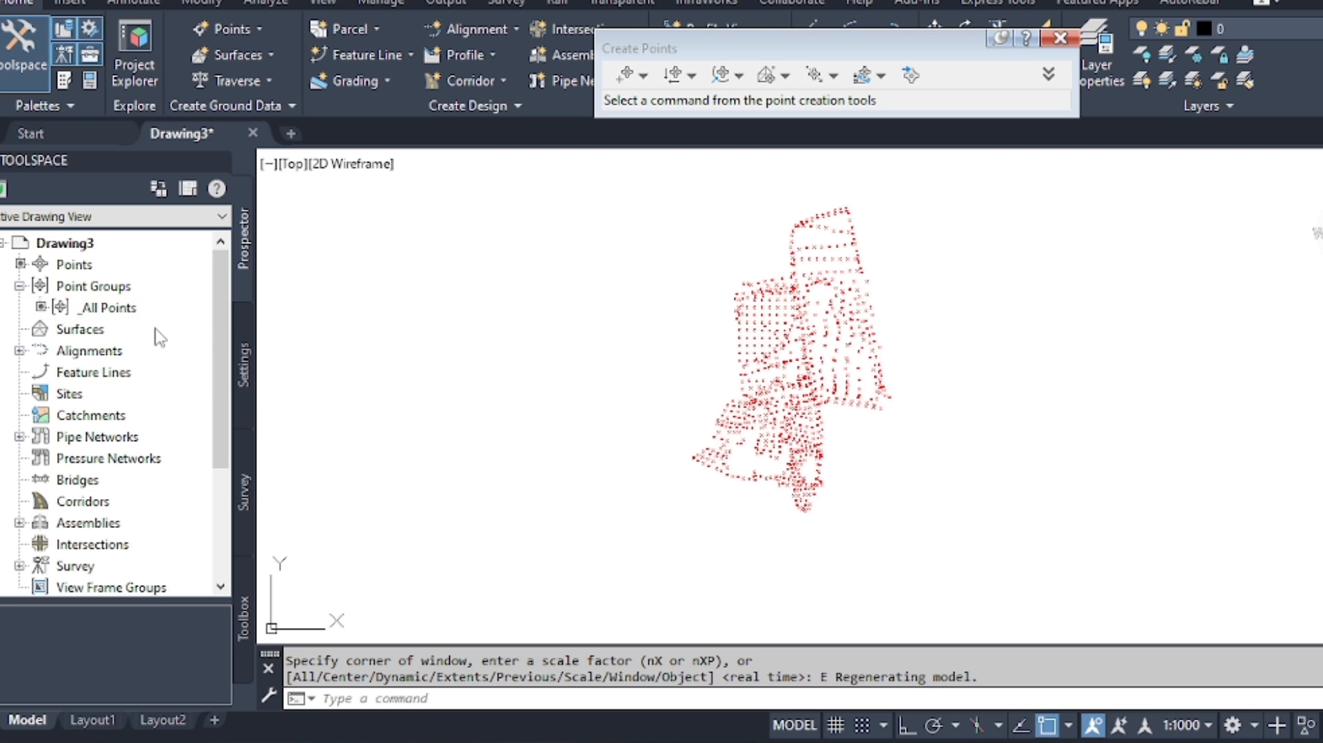
pyautogui.scroll(-2, 414, 479)
pyautogui.scroll(2, 607, 434)
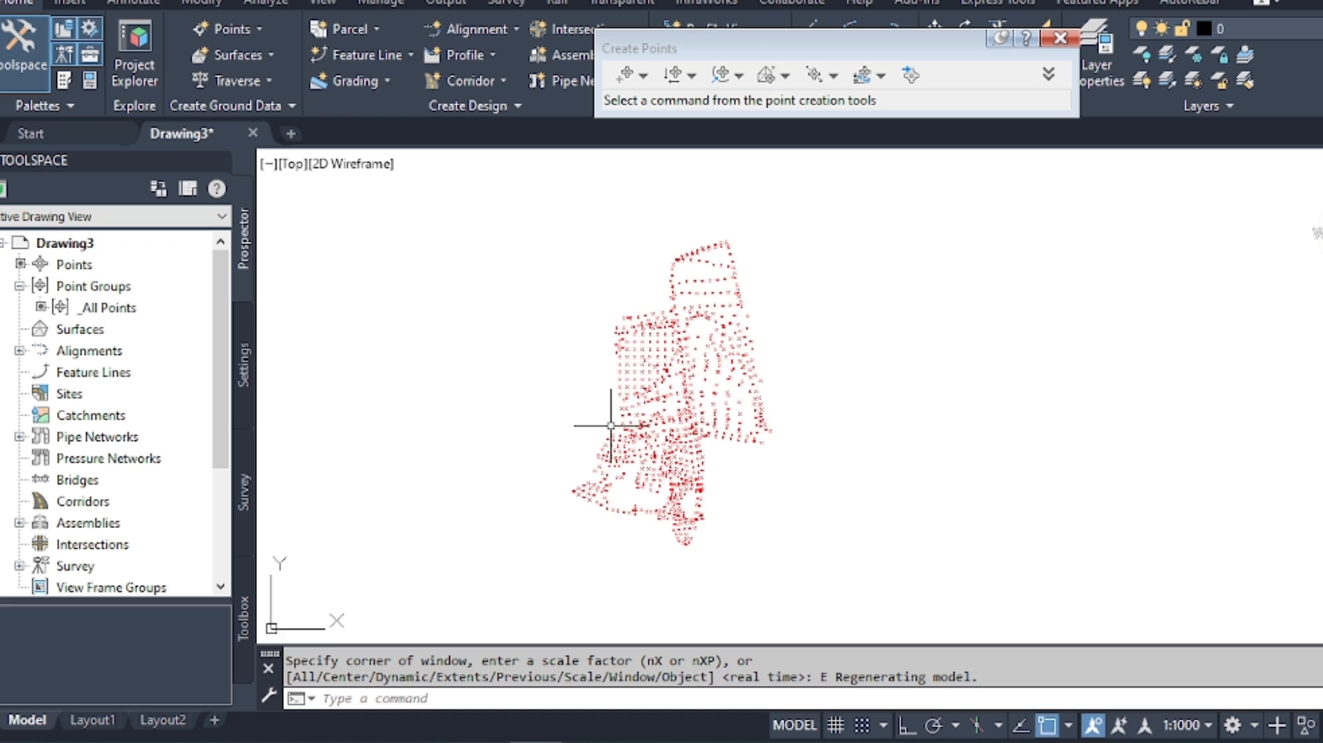
pyautogui.click(246, 26)
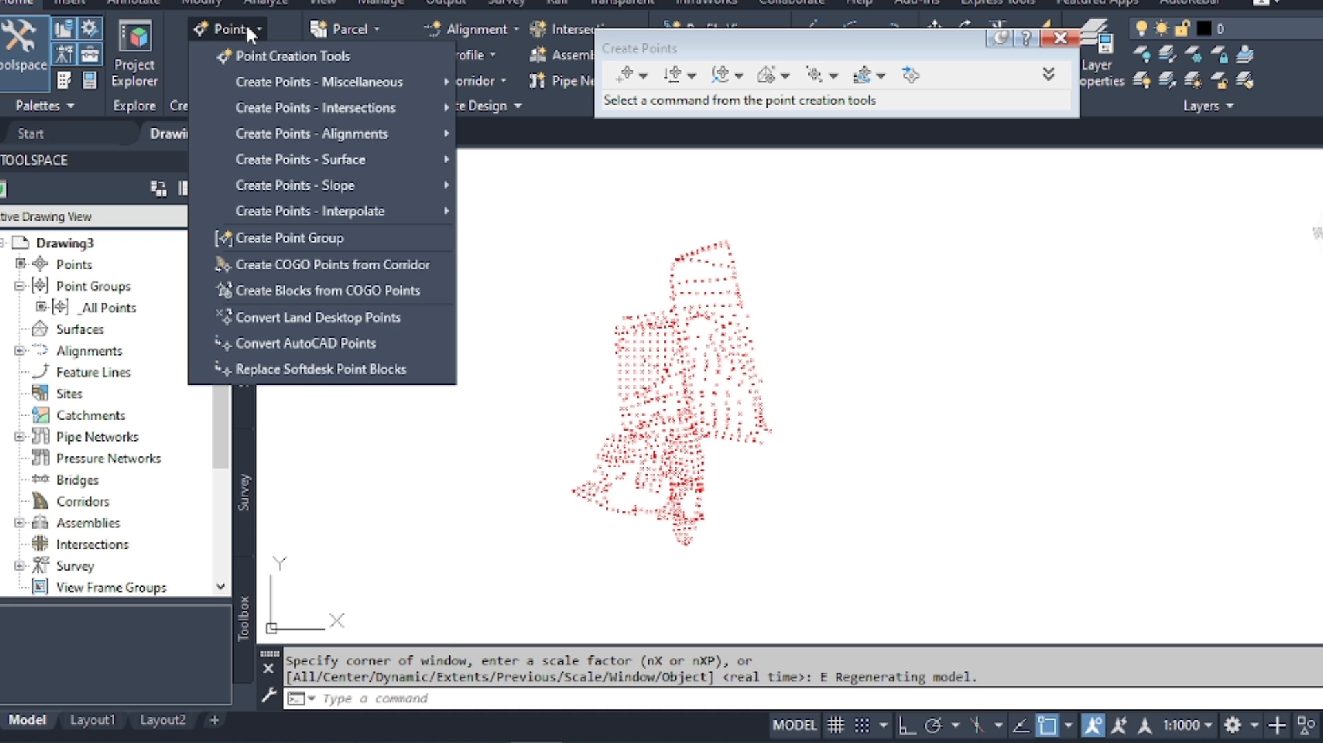
pyautogui.click(316, 236)
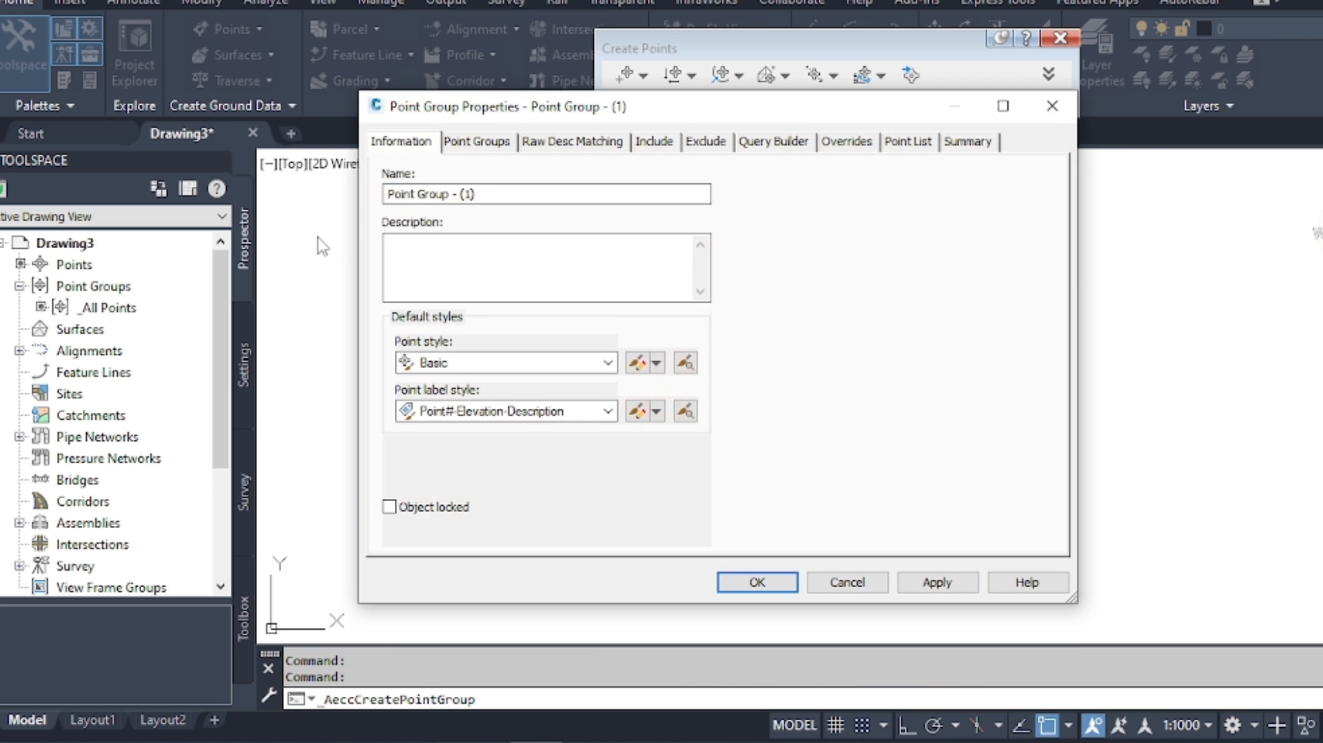
pyautogui.hotkey('ctrl', '2')
pyautogui.moveTo(365, 124)
pyautogui.keyDown('ctrl'); pyautogui.mouseDown()
pyautogui.moveTo(447, 162)
pyautogui.moveTo(436, 199)
pyautogui.moveTo(499, 213)
pyautogui.mouseUp(); pyautogui.keyUp('ctrl')
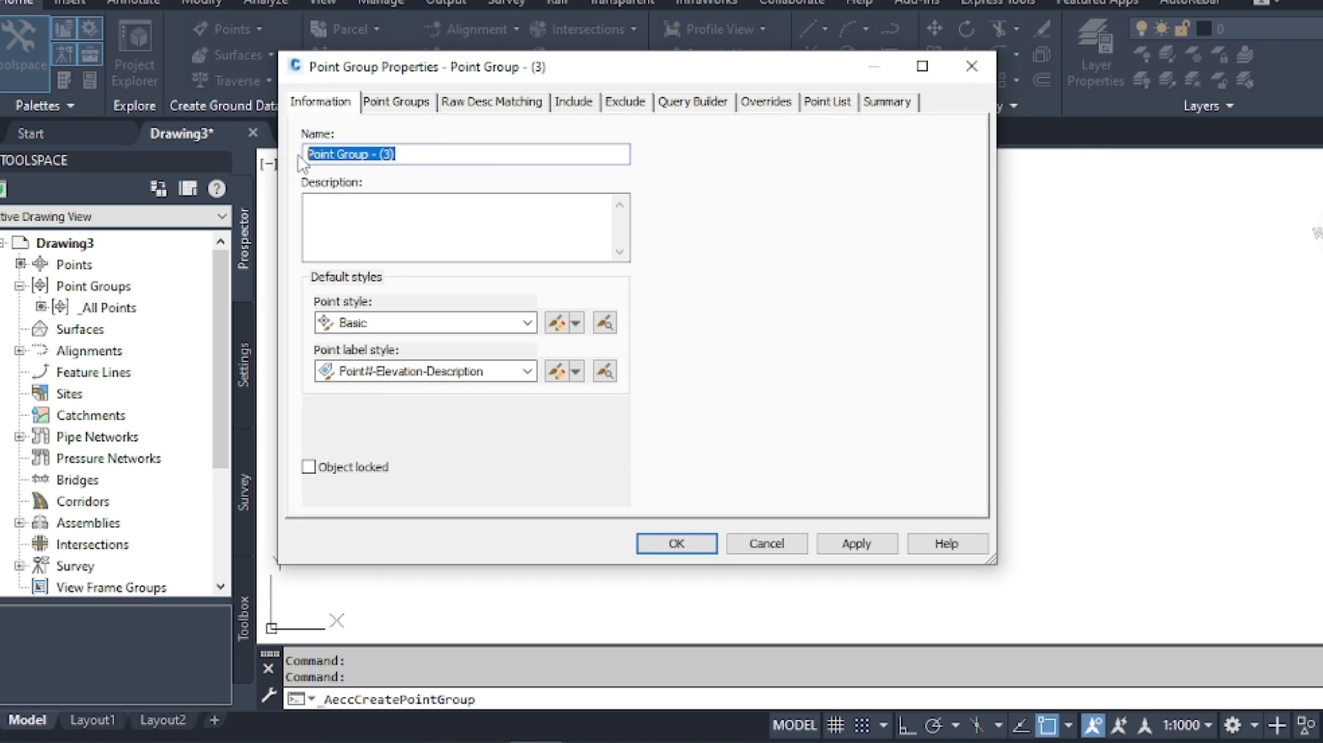
pyautogui.write('BENCH')
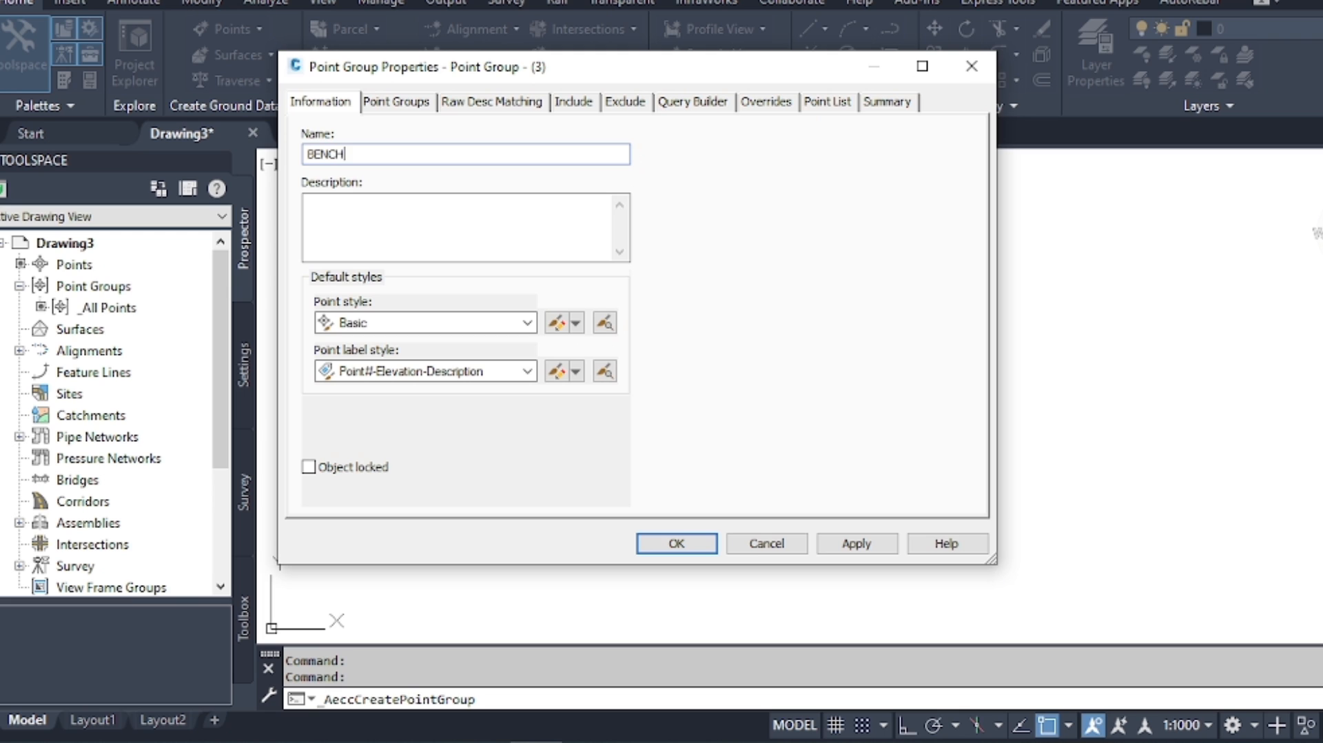
pyautogui.write(' MARK')
# Set the BENCH MARK group's point style to Benchmark and its label style to Point#-Elevation-Description.
pyautogui.click(349, 206)
pyautogui.click(524, 324)
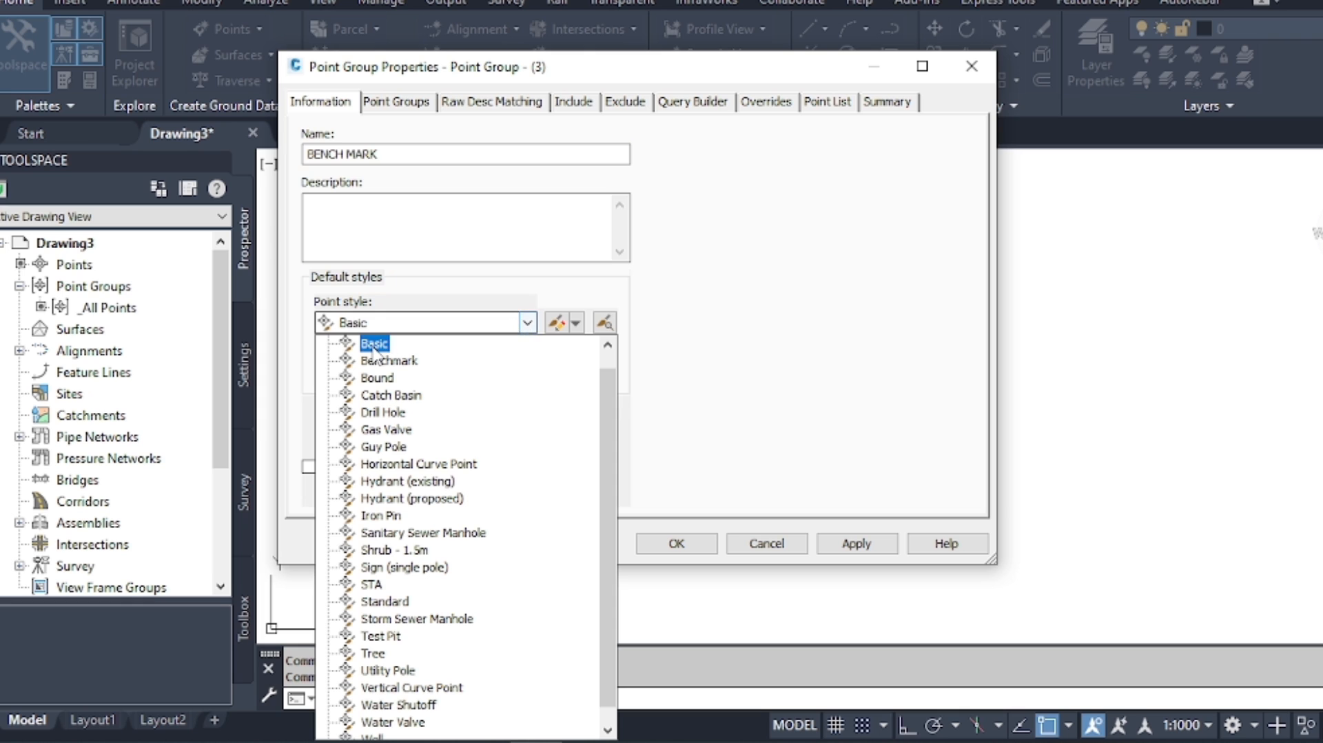
pyautogui.click(392, 360)
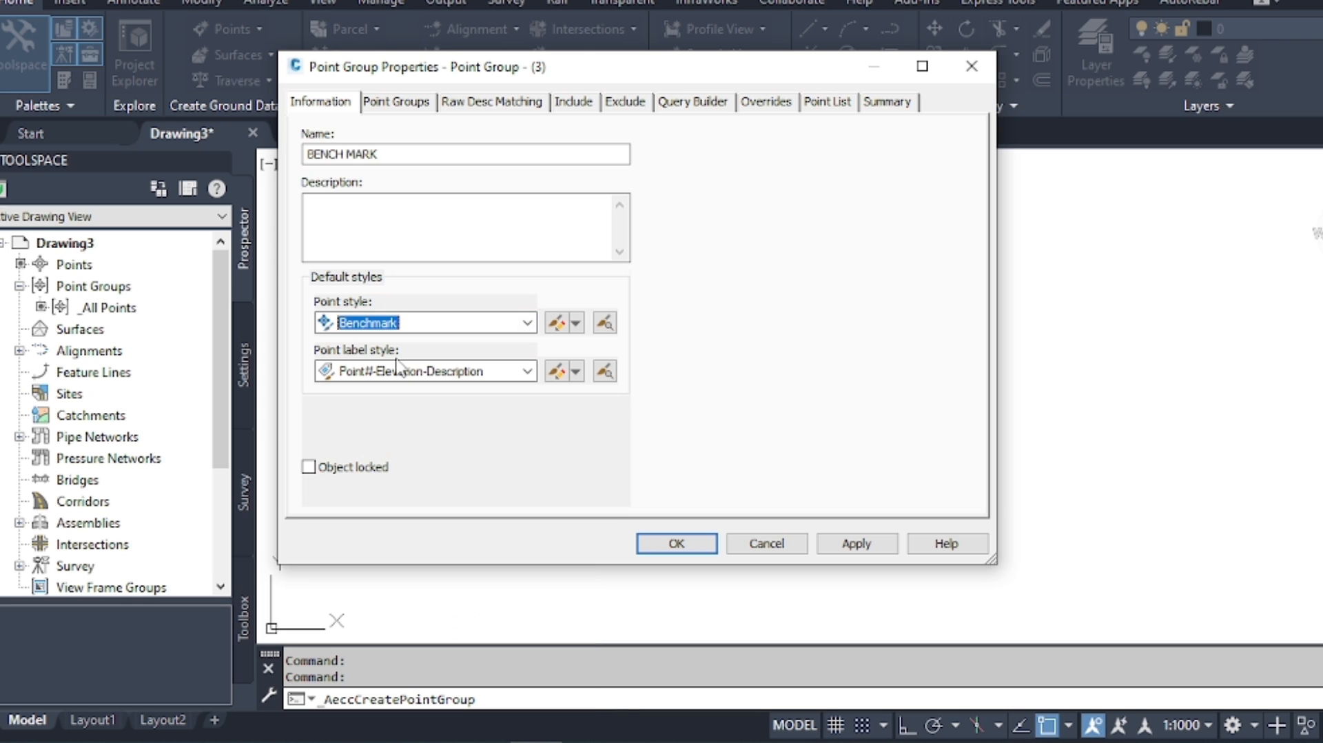
pyautogui.click(529, 372)
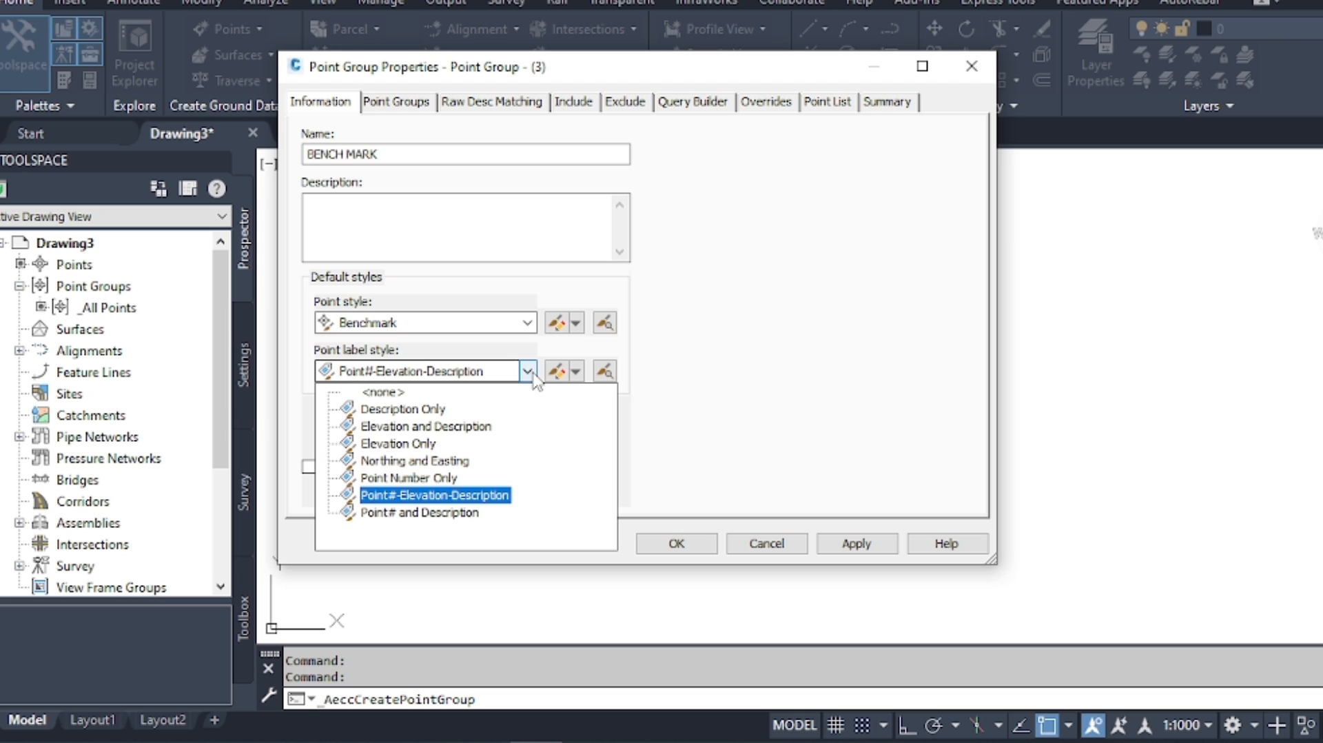
pyautogui.click(463, 495)
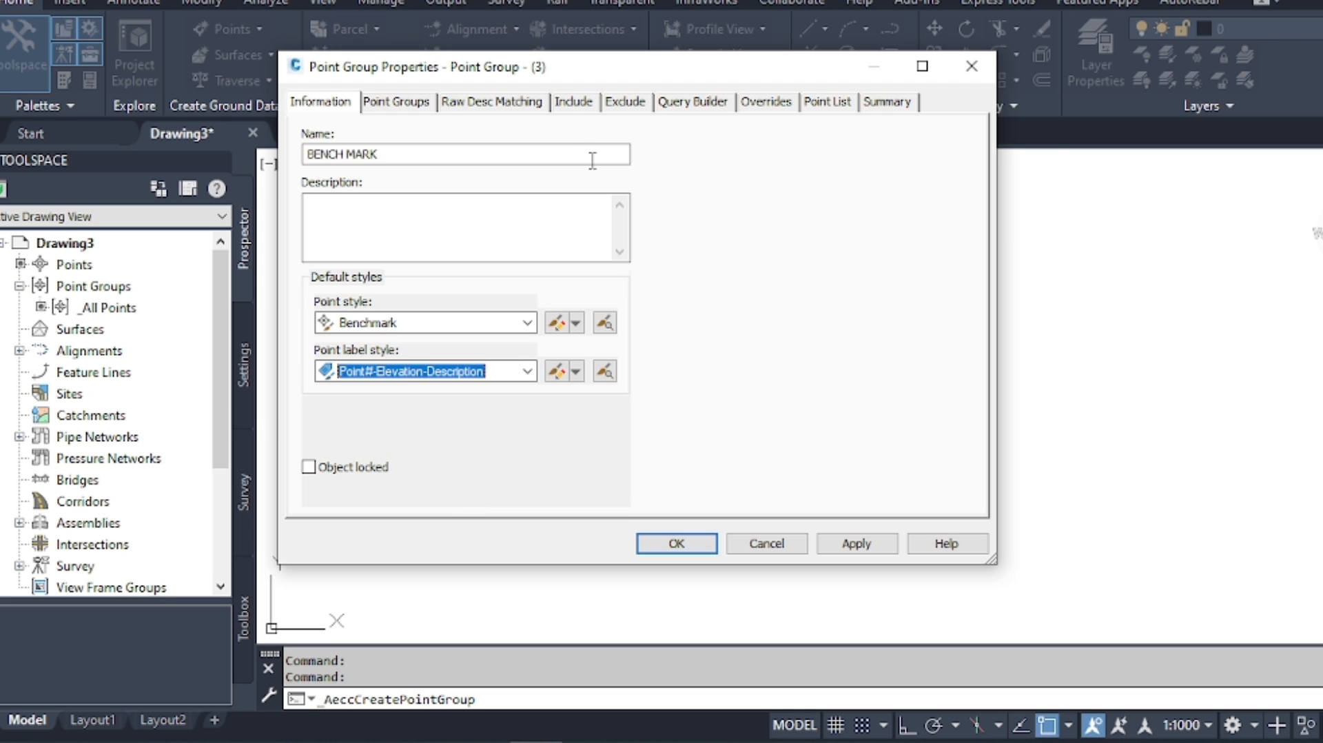
# Check the benchmark descriptions in the Excel survey data and set the BENCH MARK group to include raw descriptions matching BM*.
pyautogui.click(572, 104)
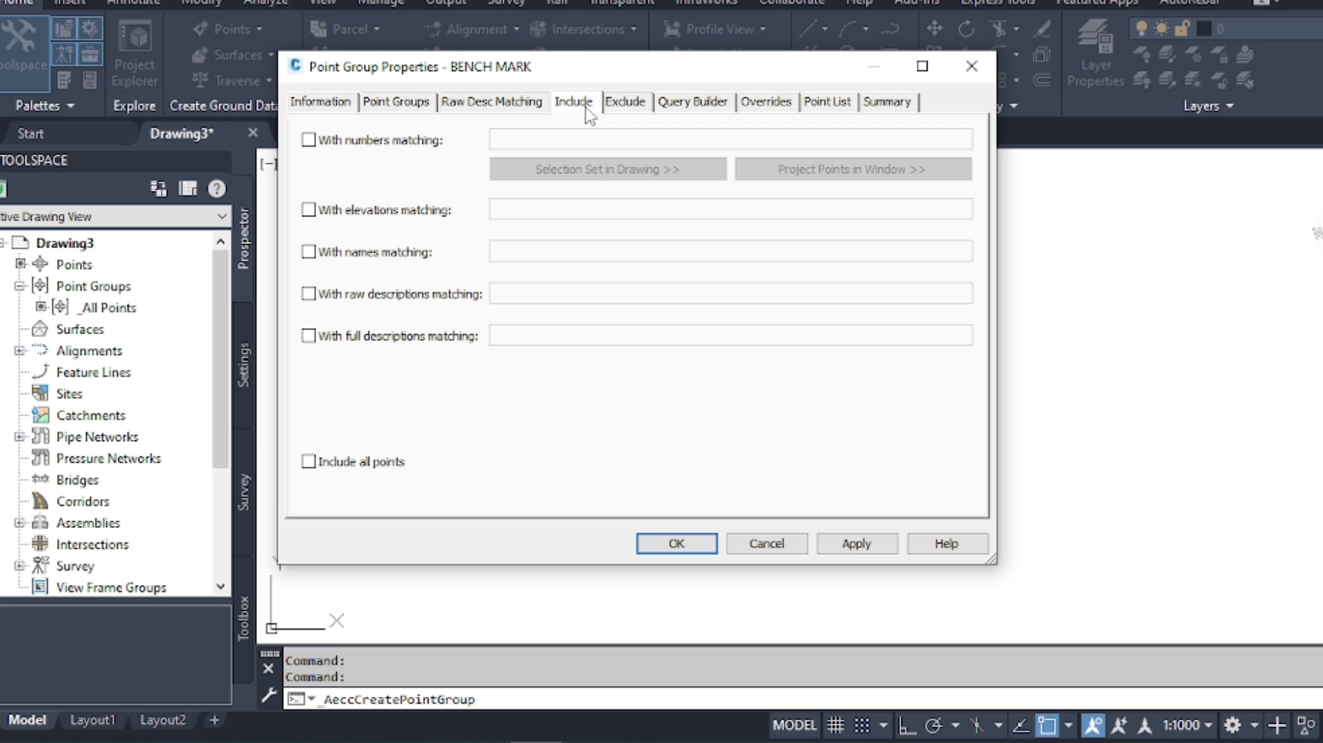
pyautogui.click(308, 294)
pyautogui.click(515, 288)
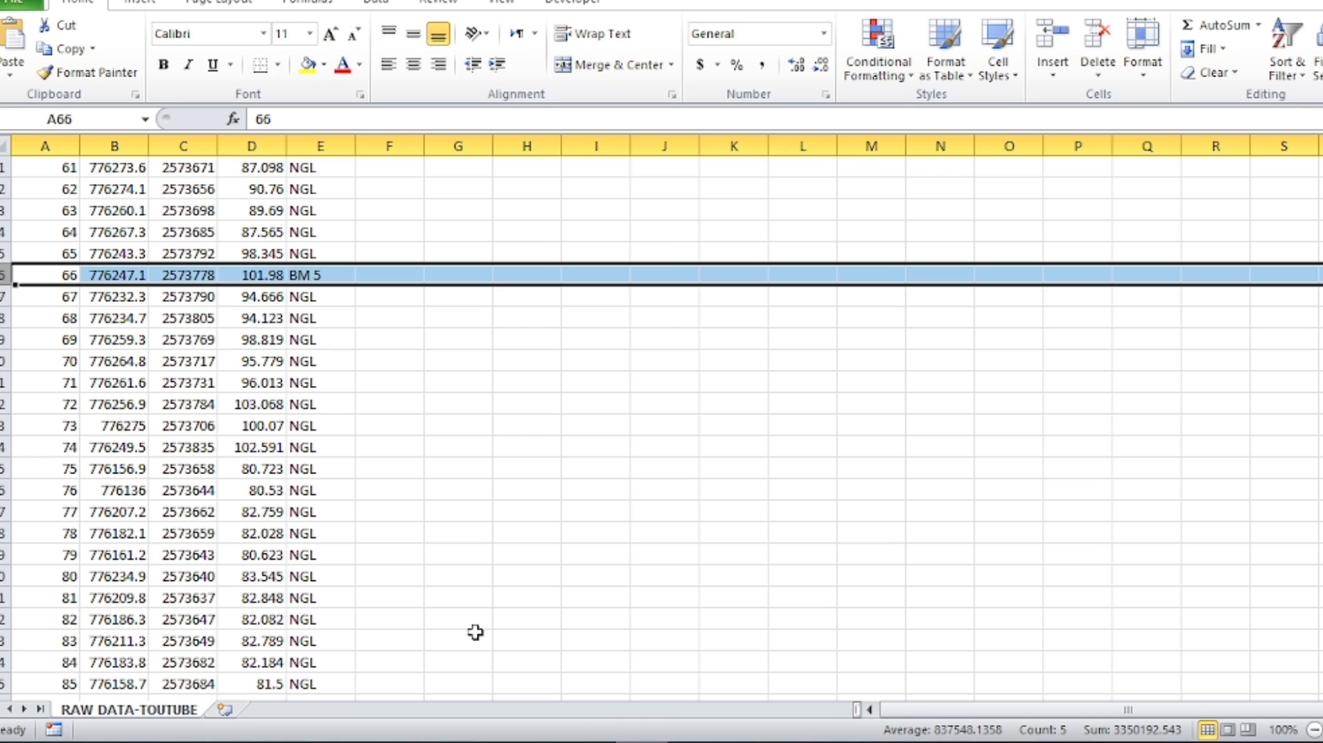
pyautogui.click(332, 278)
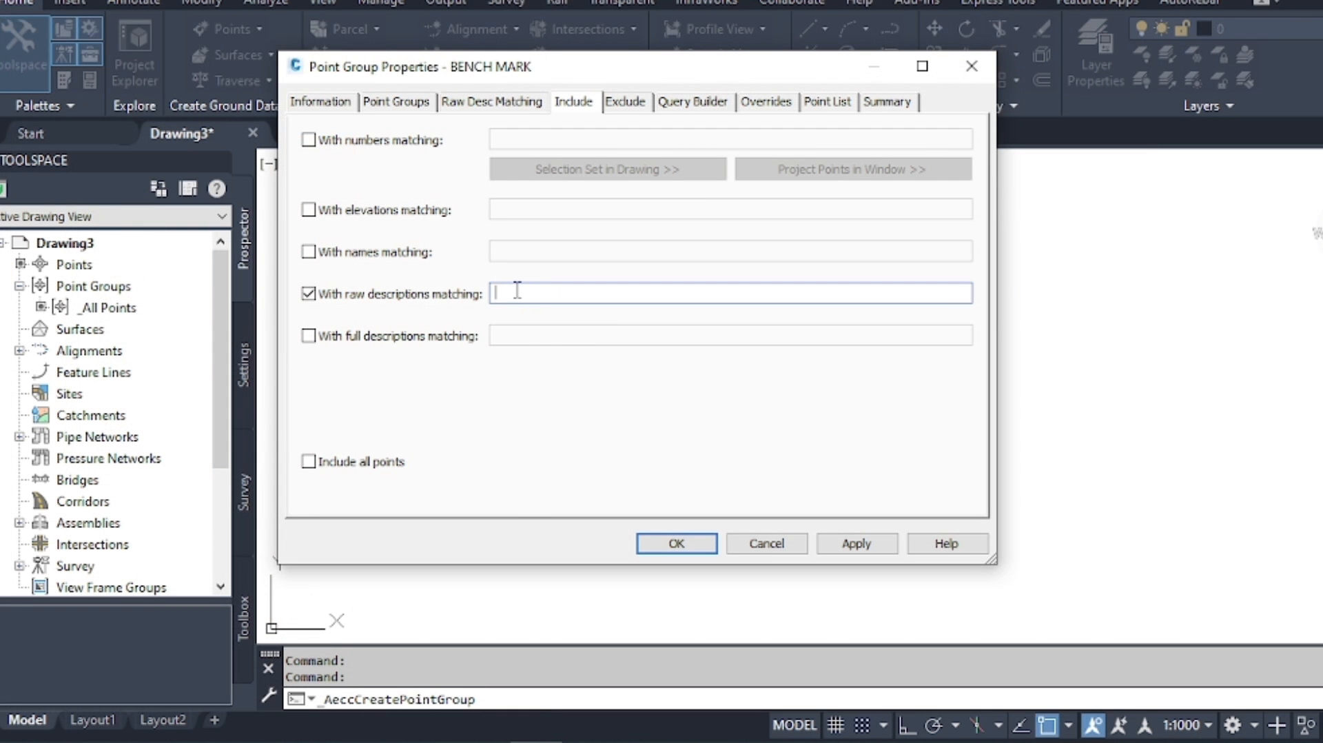
pyautogui.write('B')
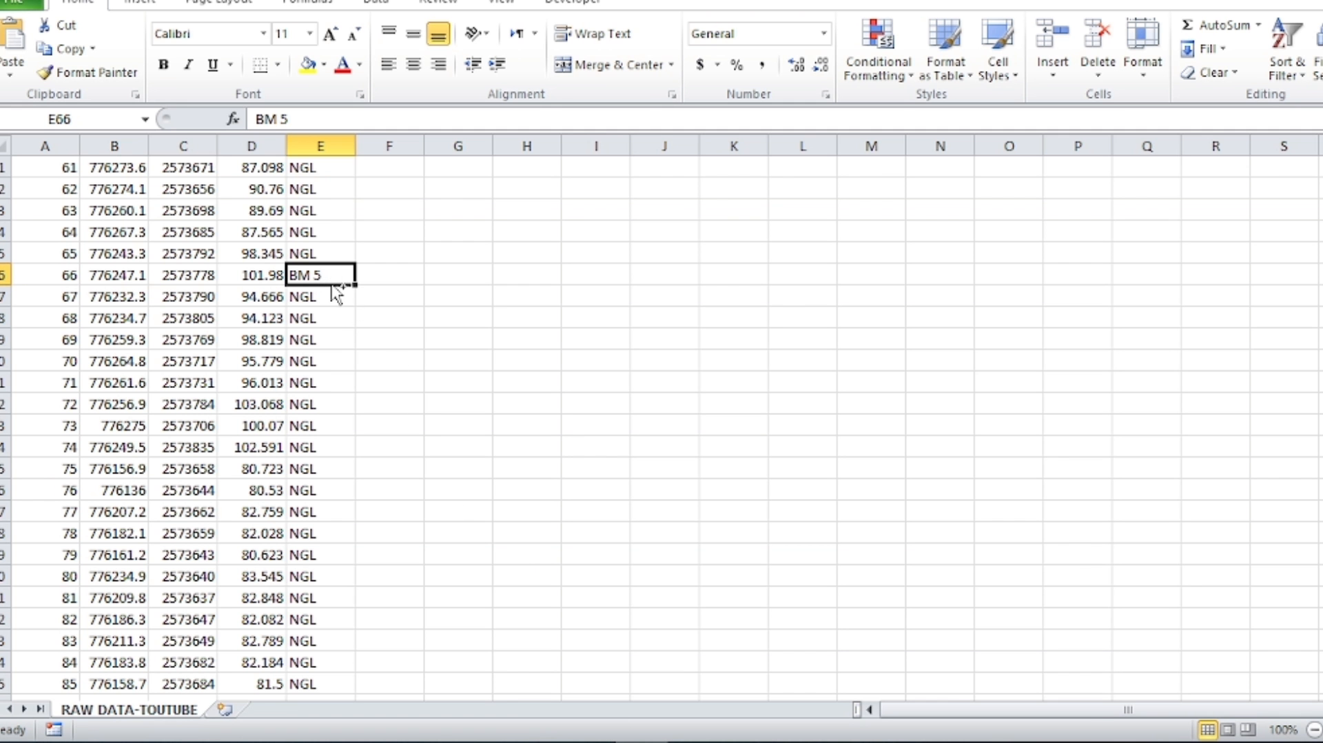
pyautogui.keyDown('ctrl'); pyautogui.moveTo(304, 265); pyautogui.dragTo(331, 282); pyautogui.keyUp('ctrl')
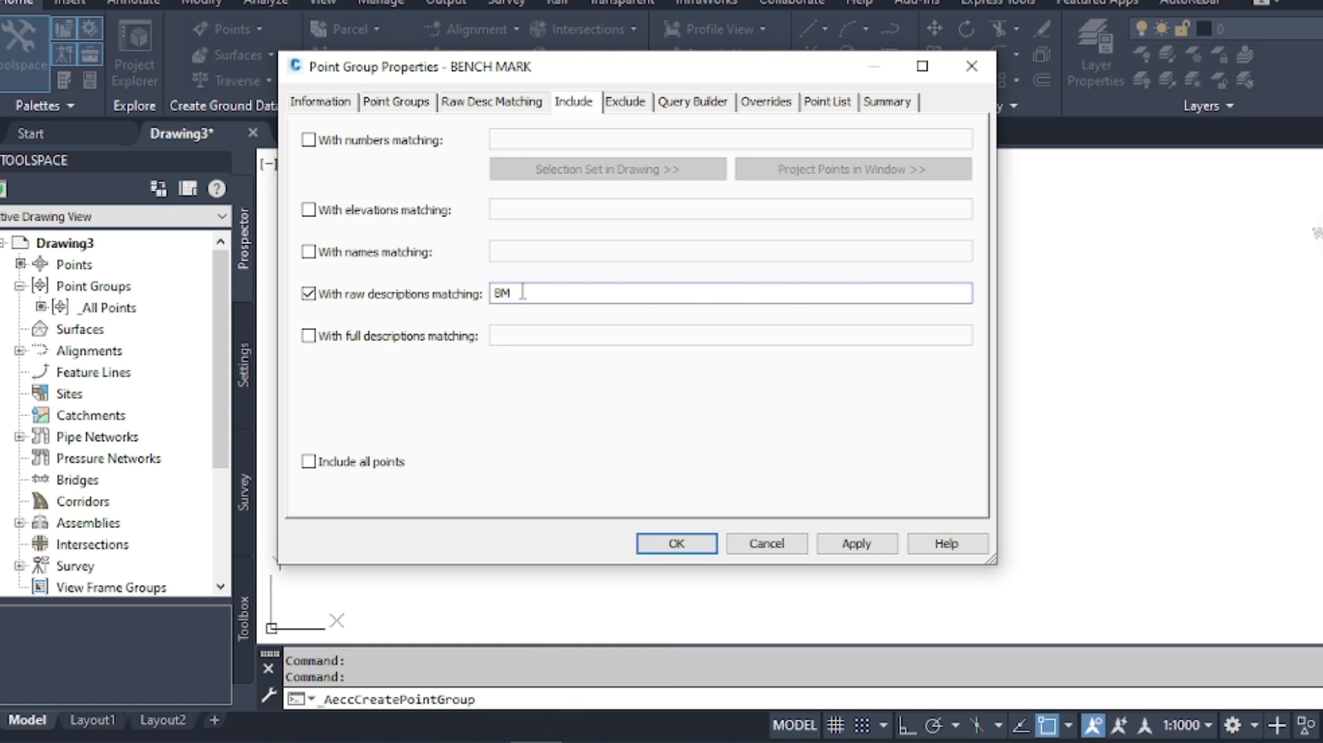
pyautogui.write('*')
# Review the BENCH MARK group's point list, apply the settings and create the group.
pyautogui.click(837, 103)
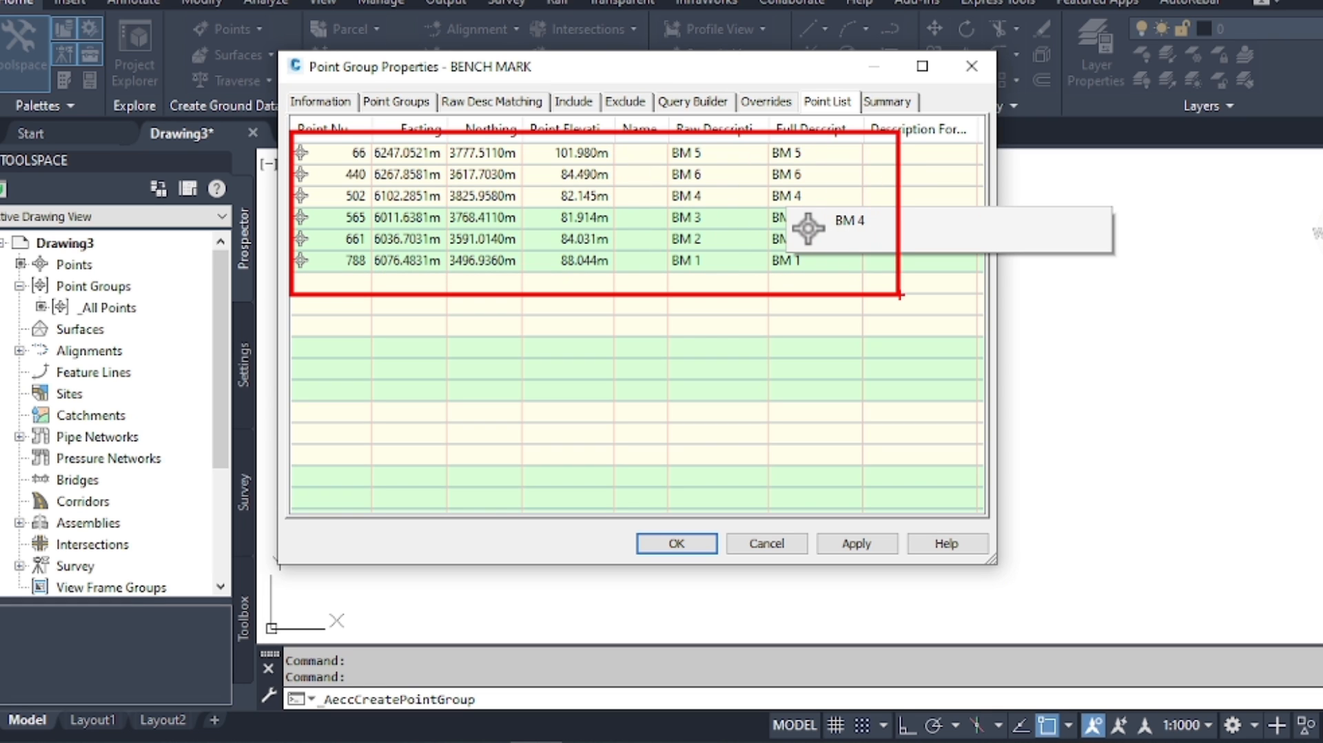
pyautogui.click(860, 546)
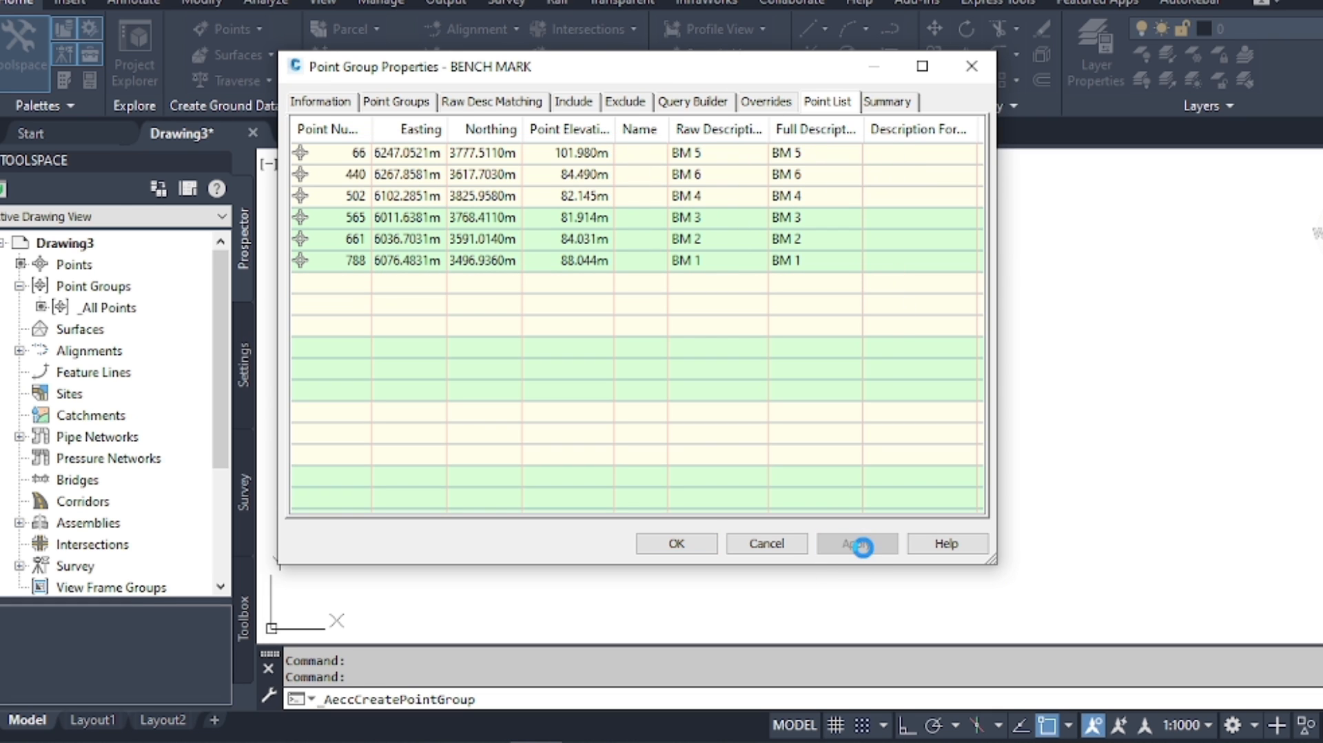
pyautogui.click(679, 541)
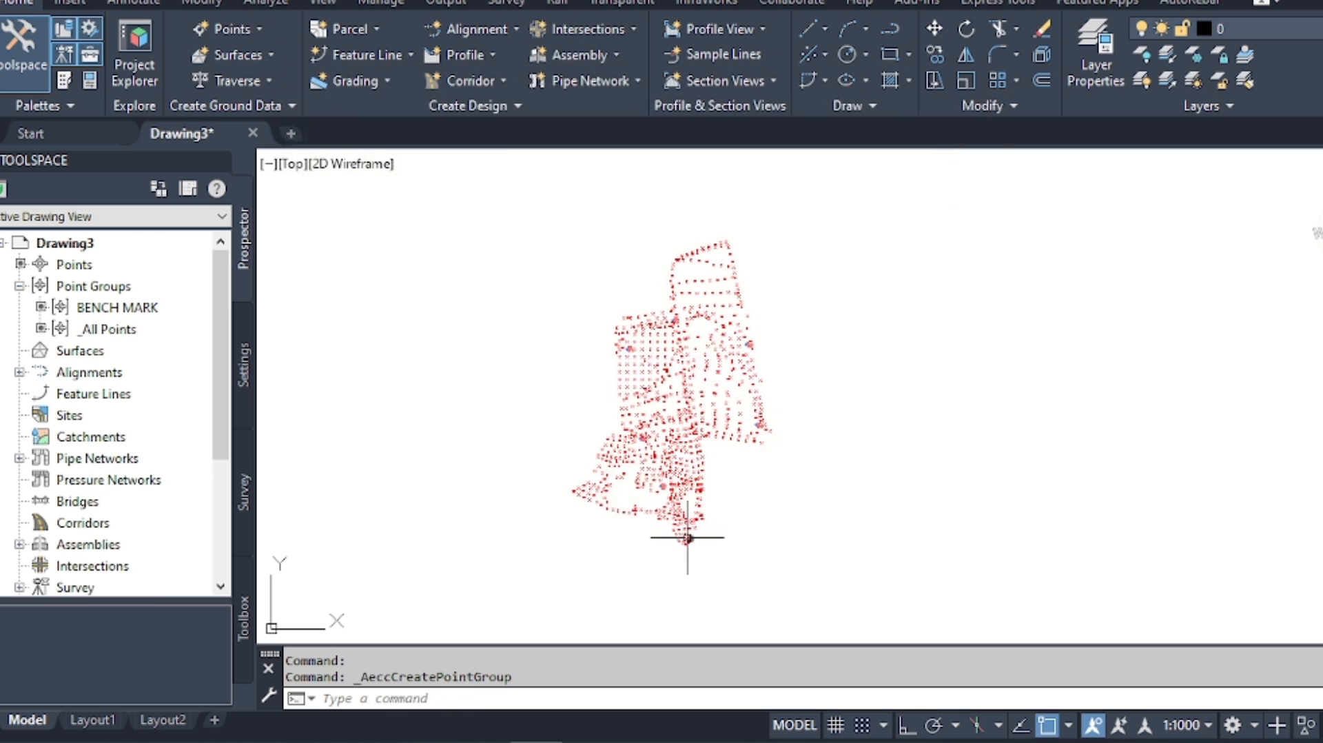
# Examine the benchmark symbols and labels across the survey points in the drawing.
pyautogui.scroll(12, 733, 346)
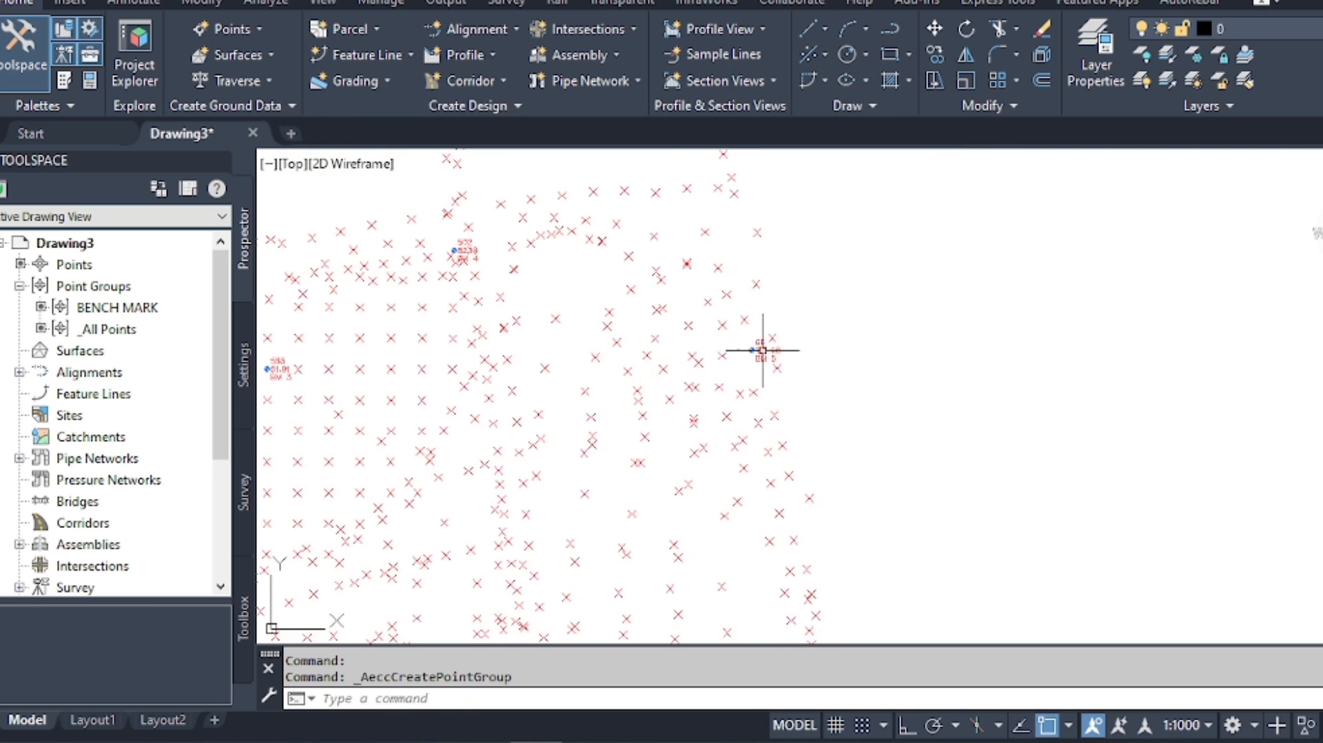
pyautogui.scroll(-2, 768, 360)
pyautogui.scroll(-10, 783, 192)
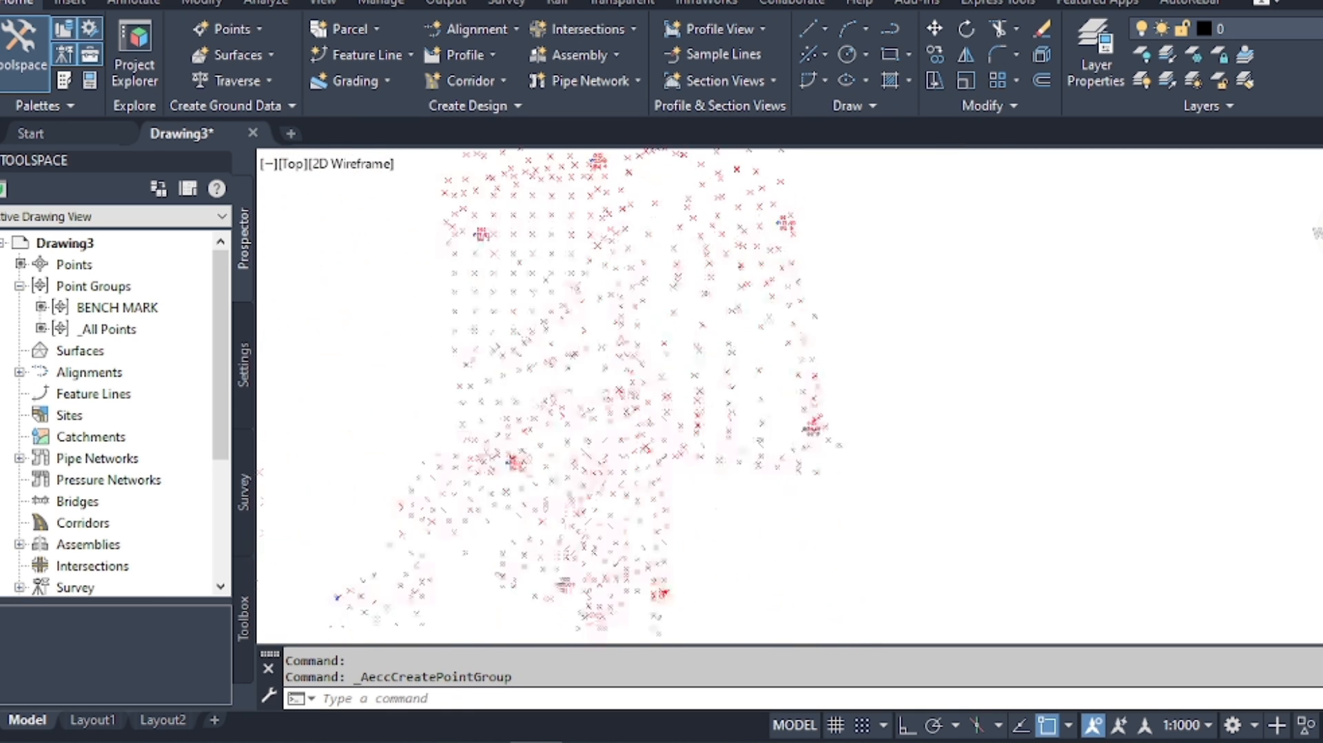
pyautogui.scroll(10, 675, 492)
pyautogui.scroll(-7, 655, 468)
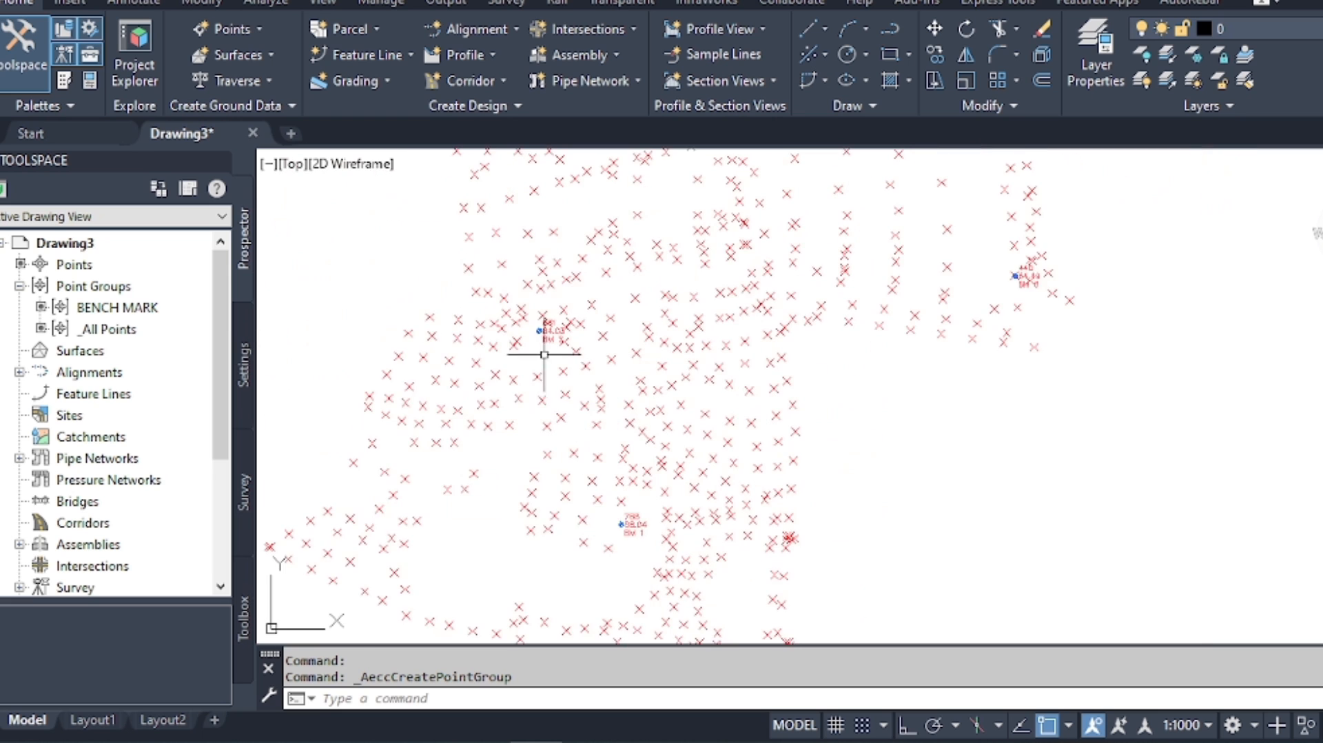
pyautogui.scroll(10, 530, 396)
pyautogui.scroll(-8, 529, 395)
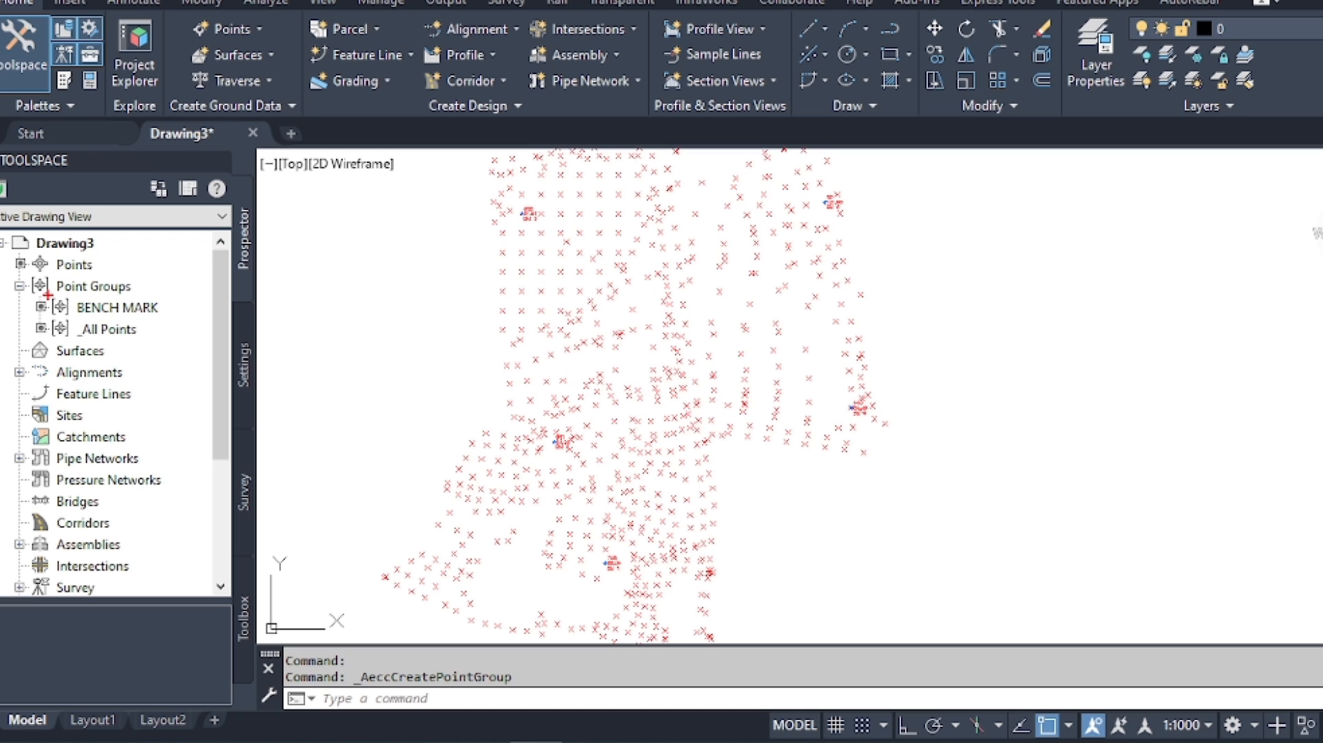
pyautogui.moveTo(31, 297)
pyautogui.keyDown('ctrl'); pyautogui.mouseDown()
pyautogui.moveTo(83, 320)
pyautogui.moveTo(156, 328)
pyautogui.moveTo(169, 317)
pyautogui.mouseUp(); pyautogui.keyUp('ctrl')
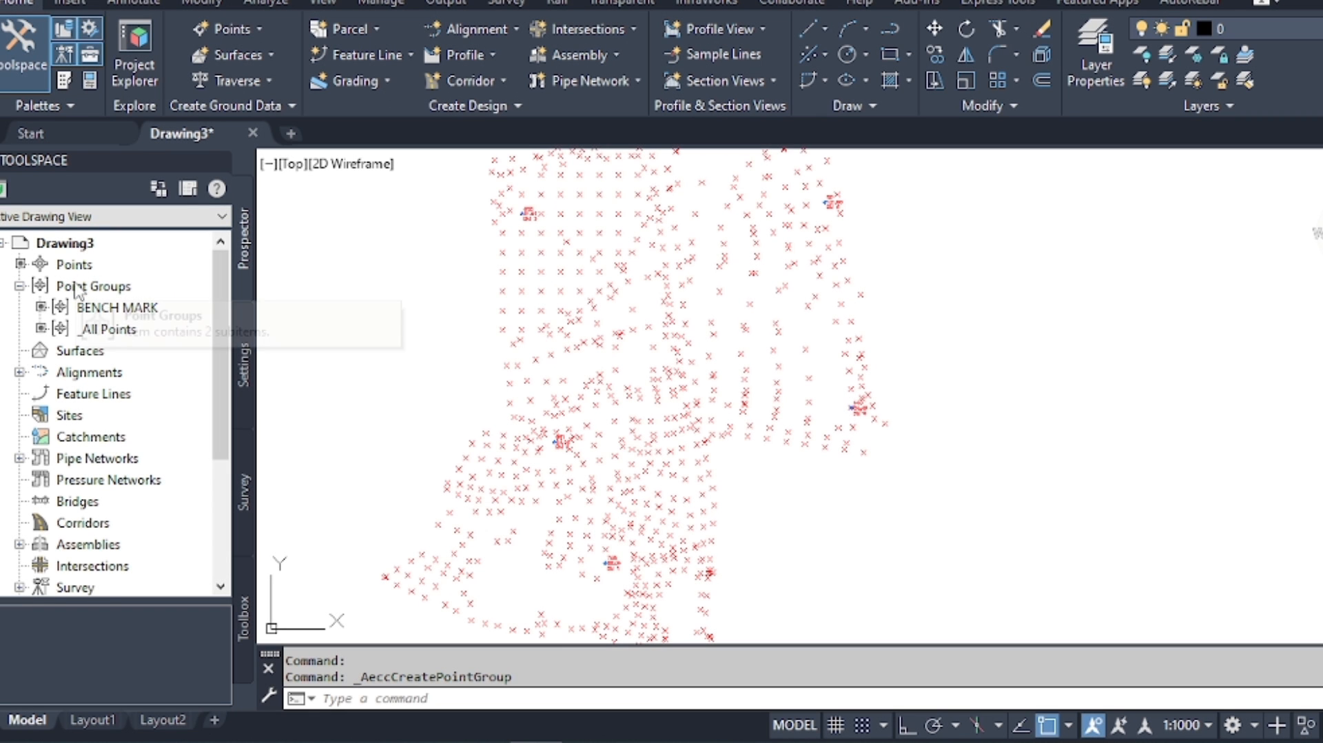
# Start a new point group named PRIVATE LAND and set its point style to Basic.
pyautogui.rightClick(77, 288)
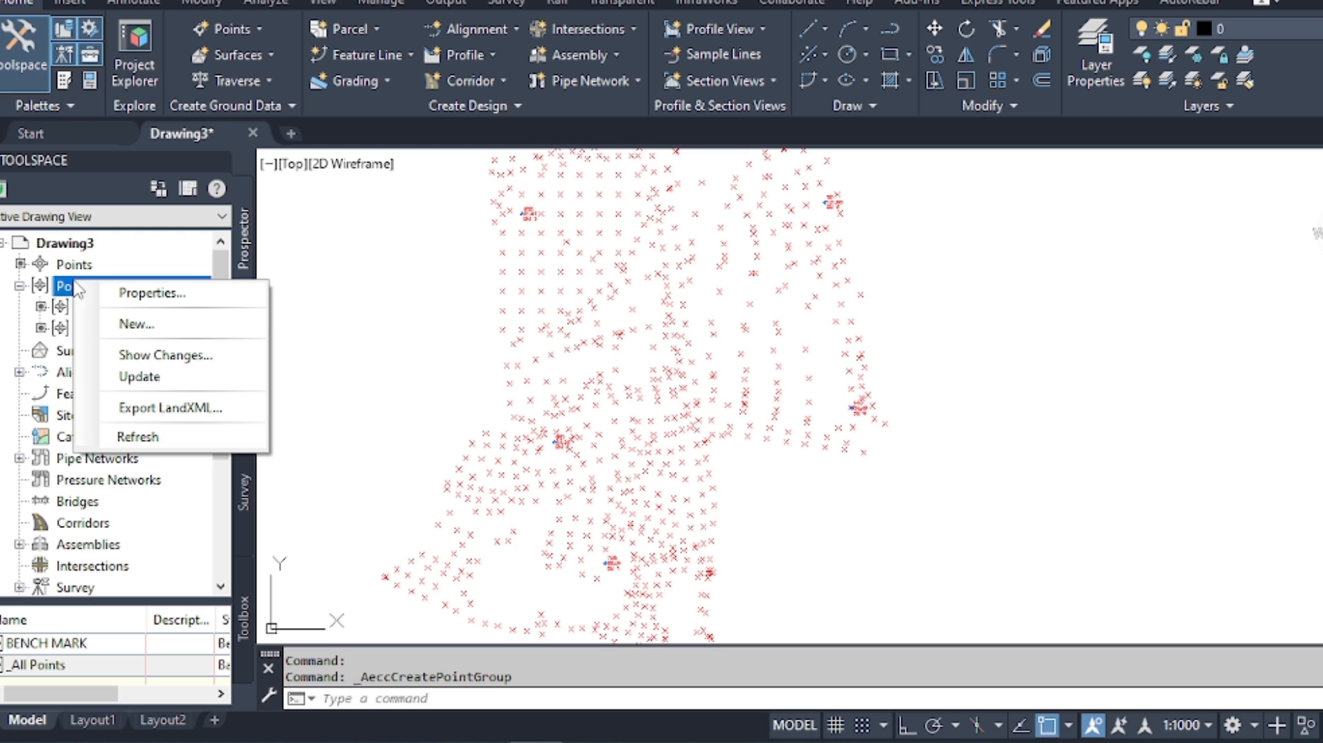
pyautogui.click(145, 325)
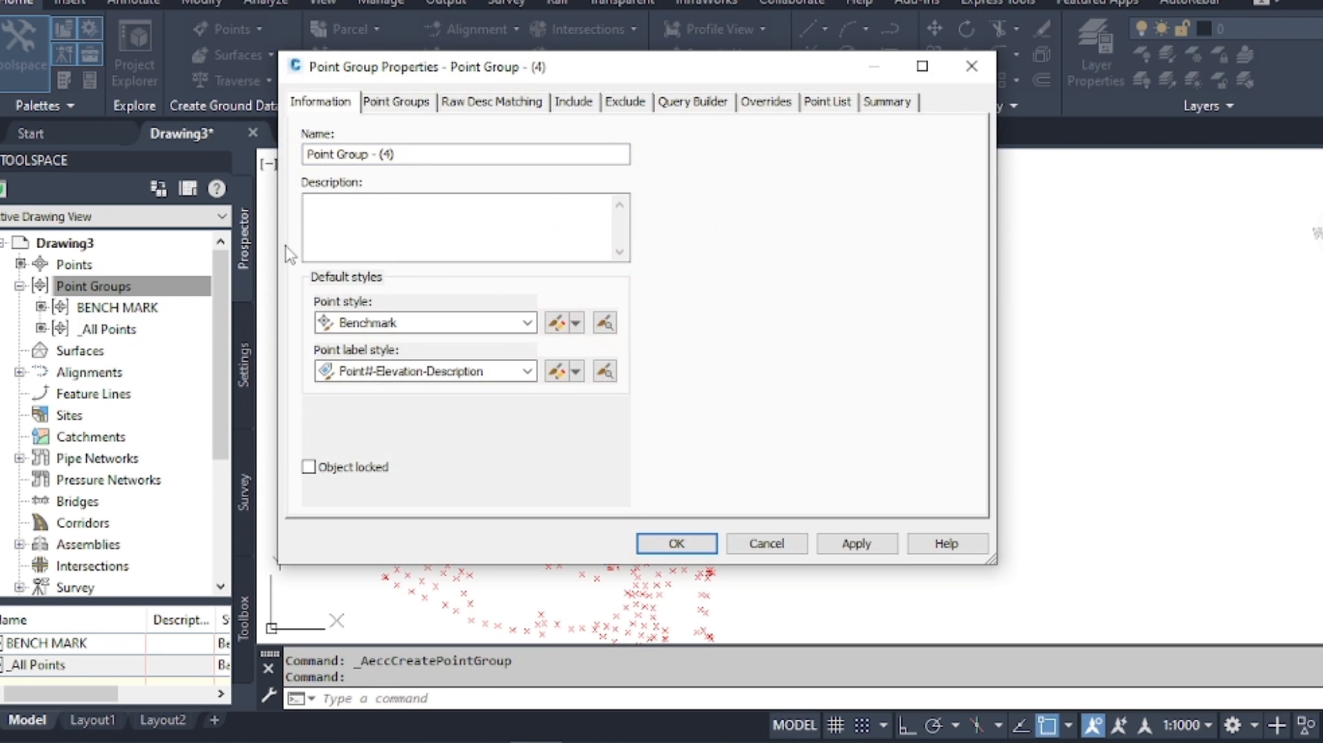
pyautogui.moveTo(404, 153); pyautogui.dragTo(314, 158)
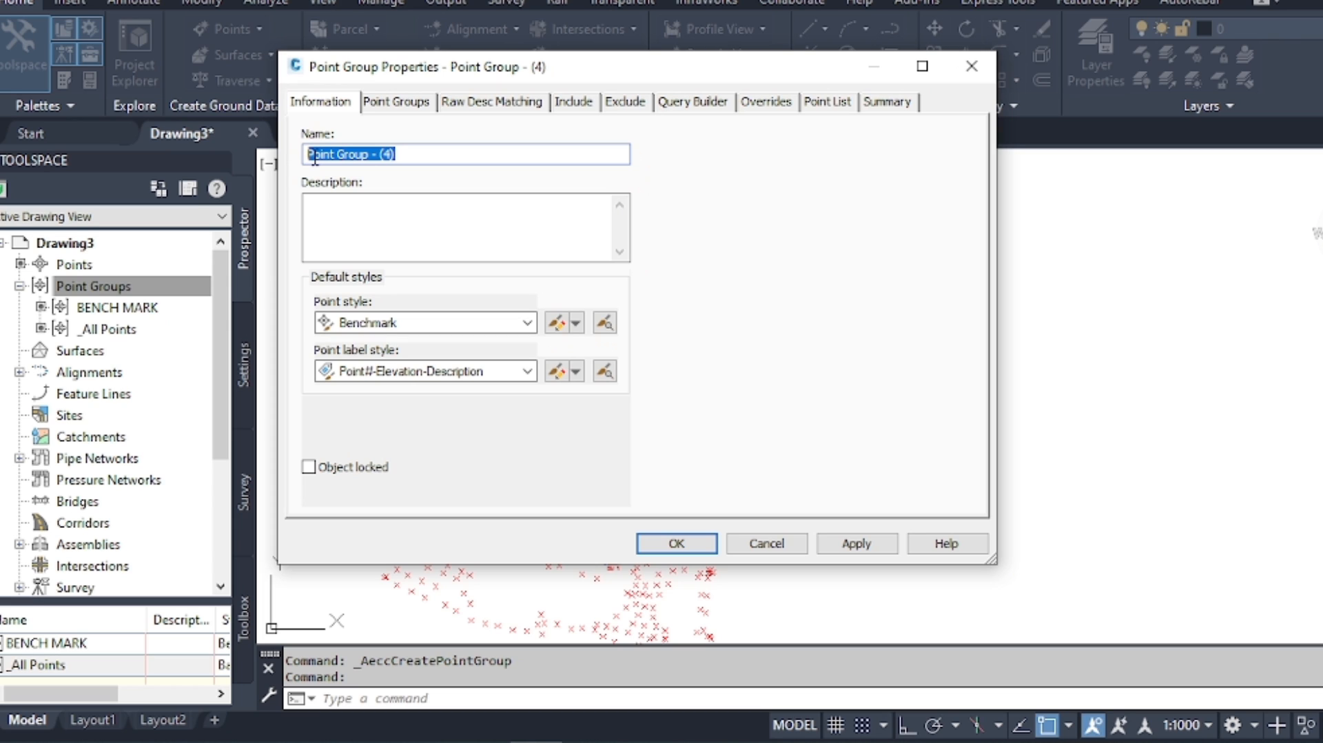
pyautogui.write('PRIVATE LAND')
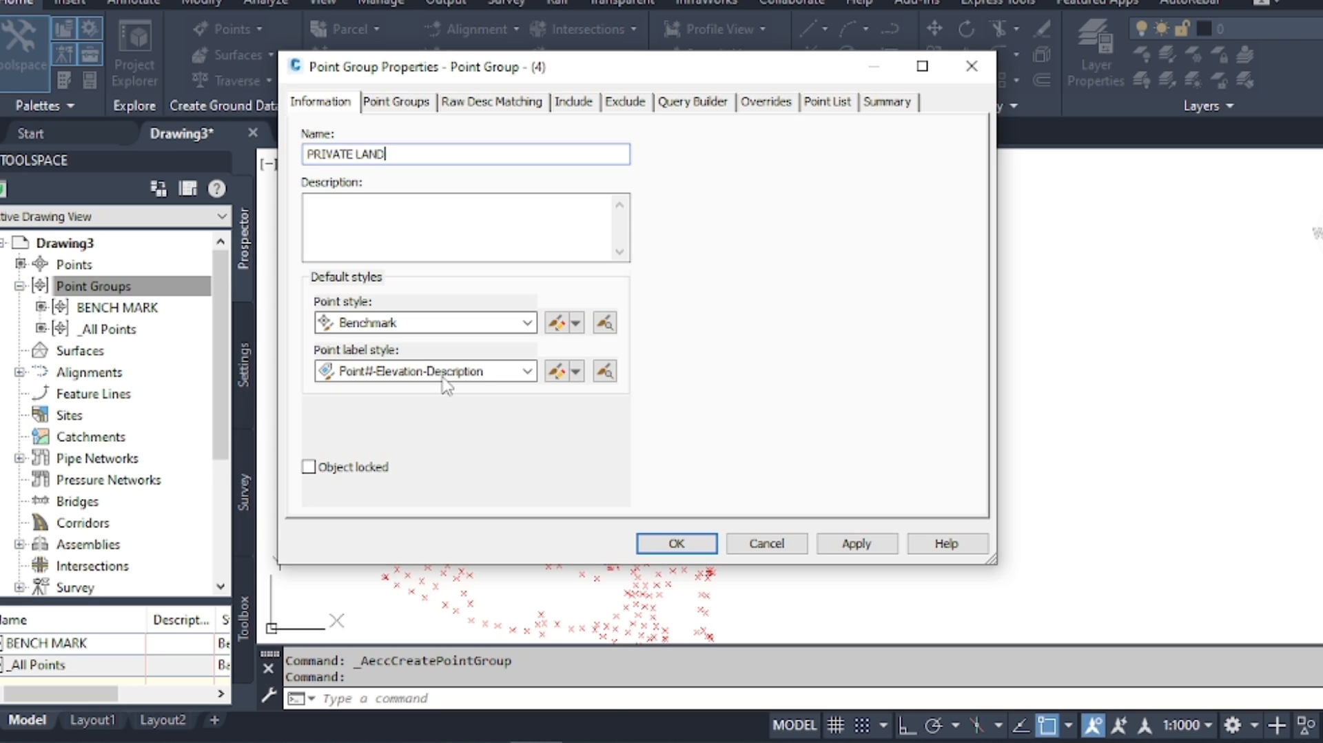
pyautogui.click(528, 322)
pyautogui.click(510, 339)
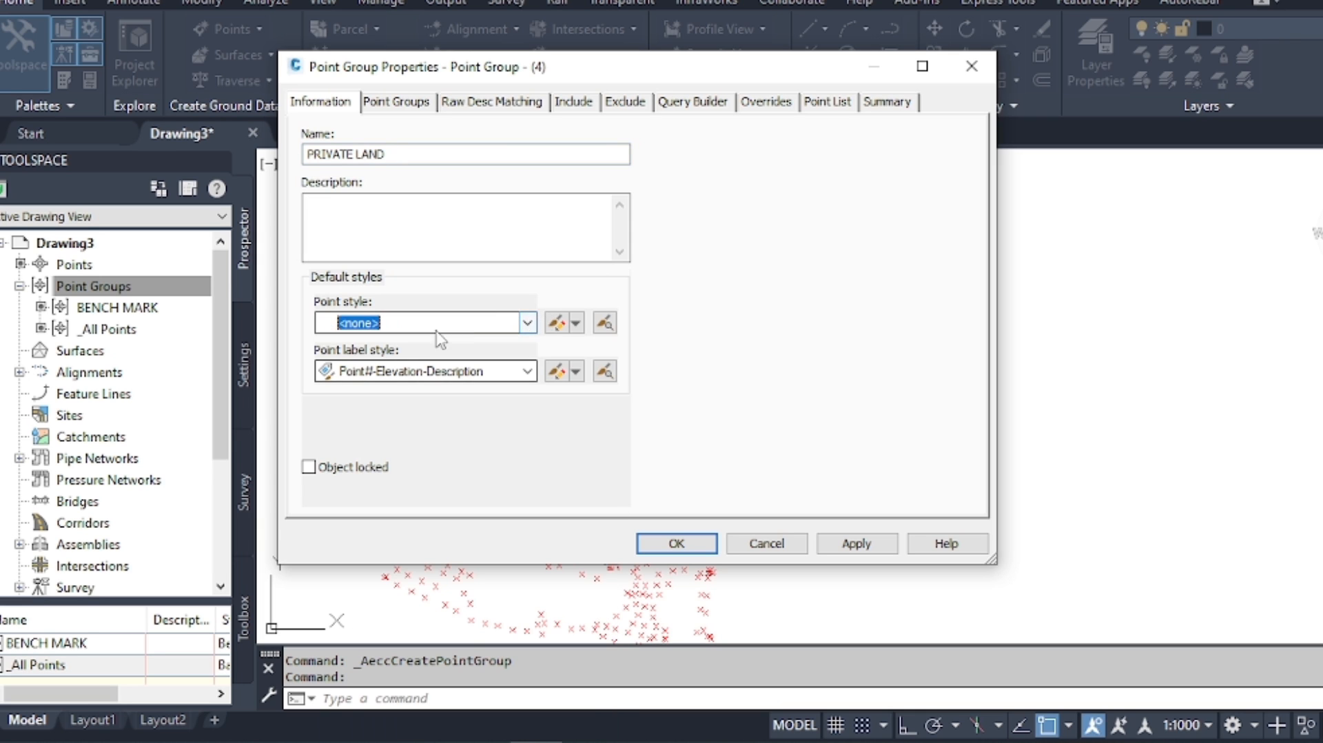
pyautogui.click(528, 323)
pyautogui.click(376, 361)
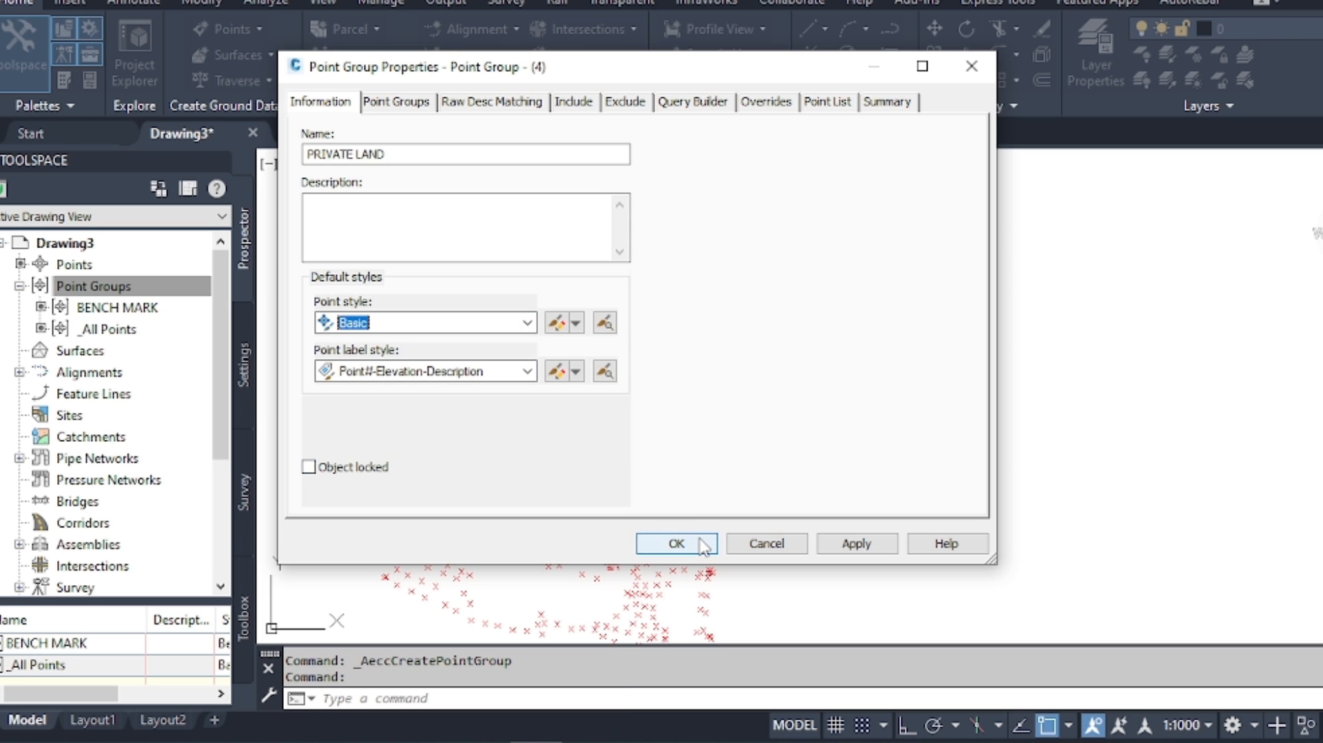
# Check the private land descriptions in the Excel data, include raw descriptions matching P.LAND*, and create the PRIVATE LAND group.
pyautogui.click(572, 103)
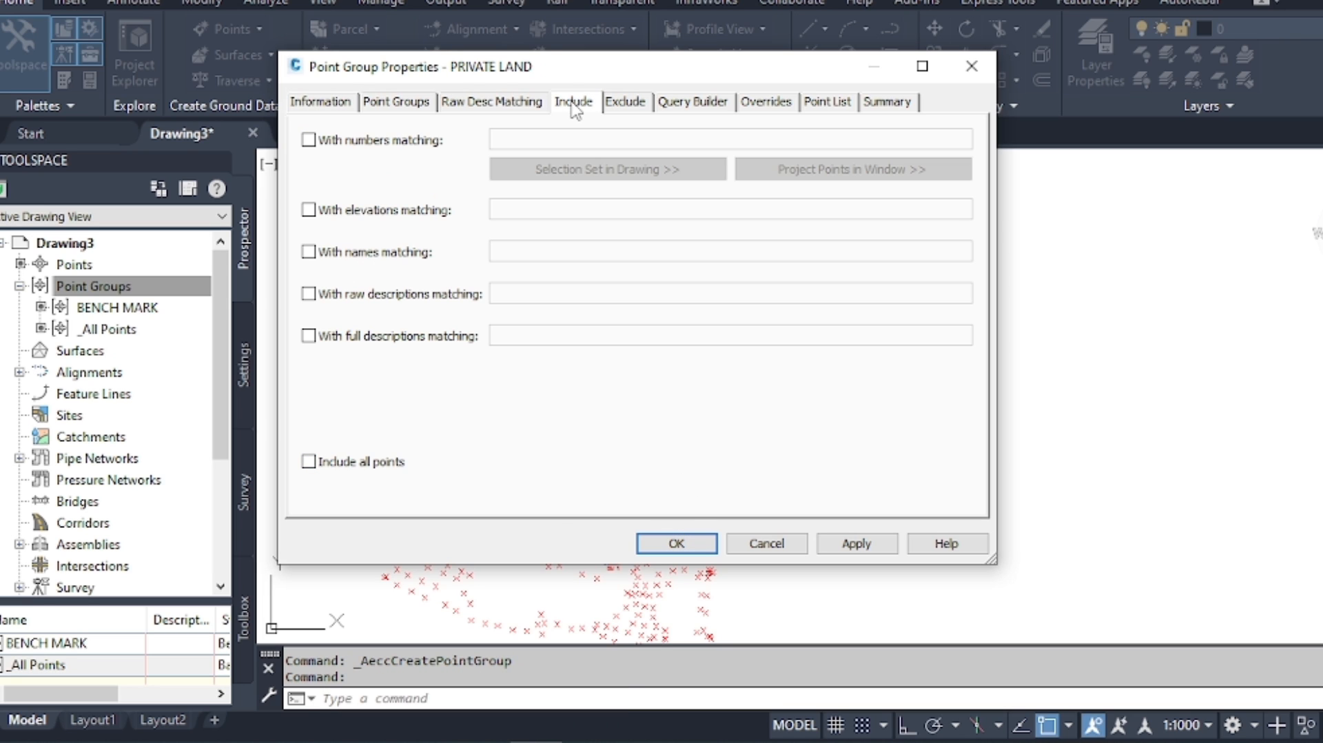
pyautogui.click(308, 294)
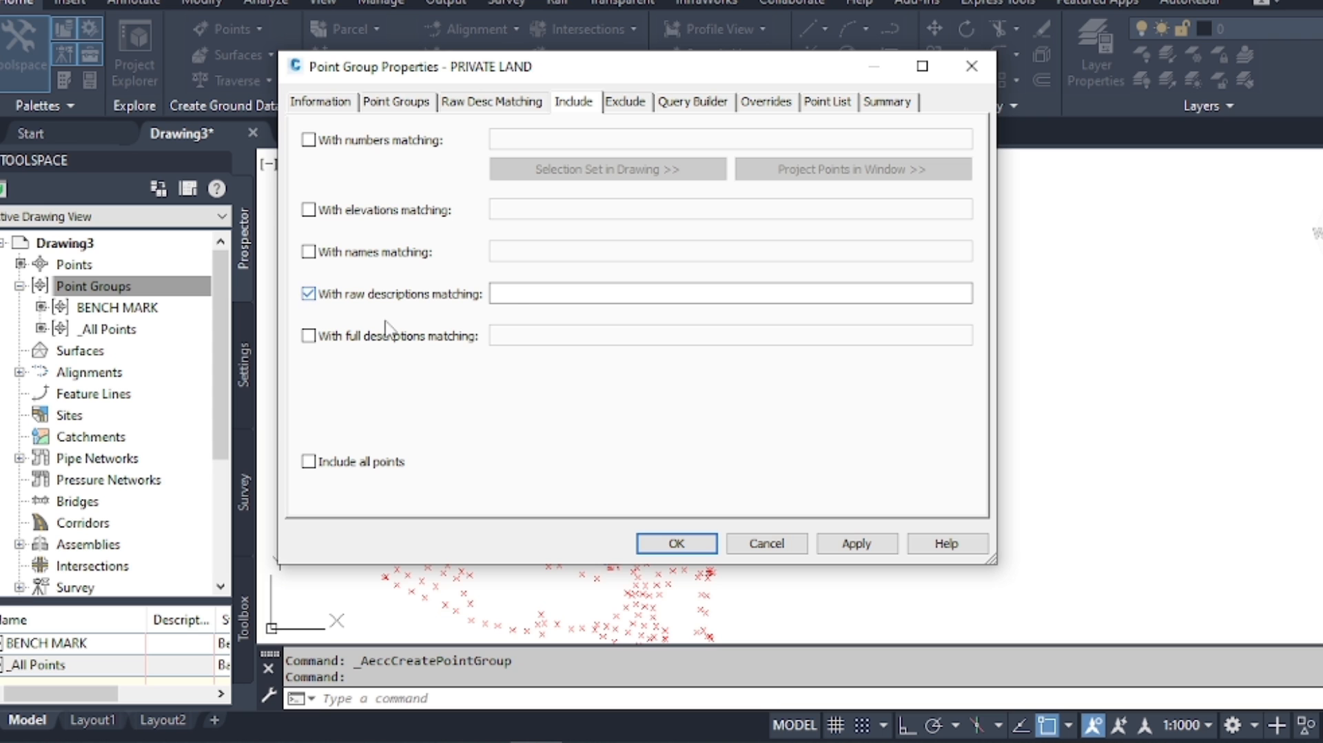
pyautogui.click(520, 293)
pyautogui.click(652, 741)
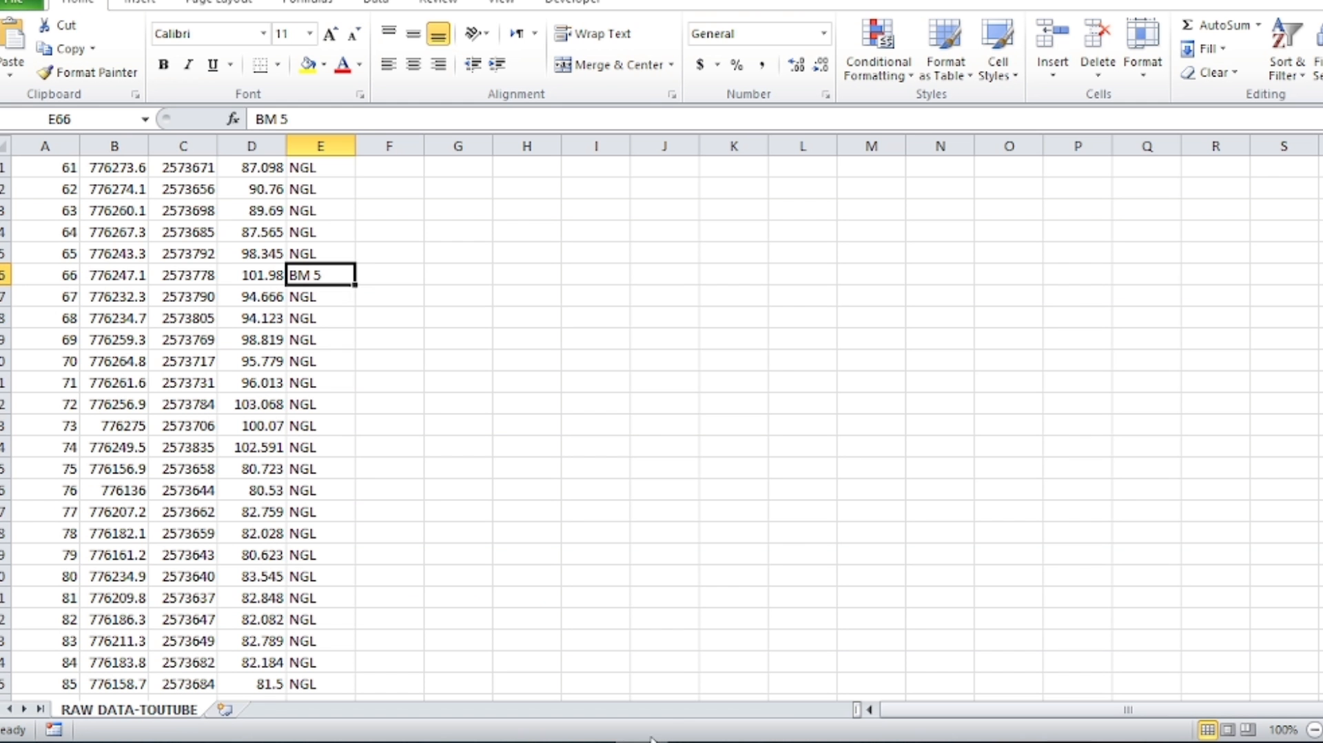
pyautogui.scroll(-20, 662, 428)
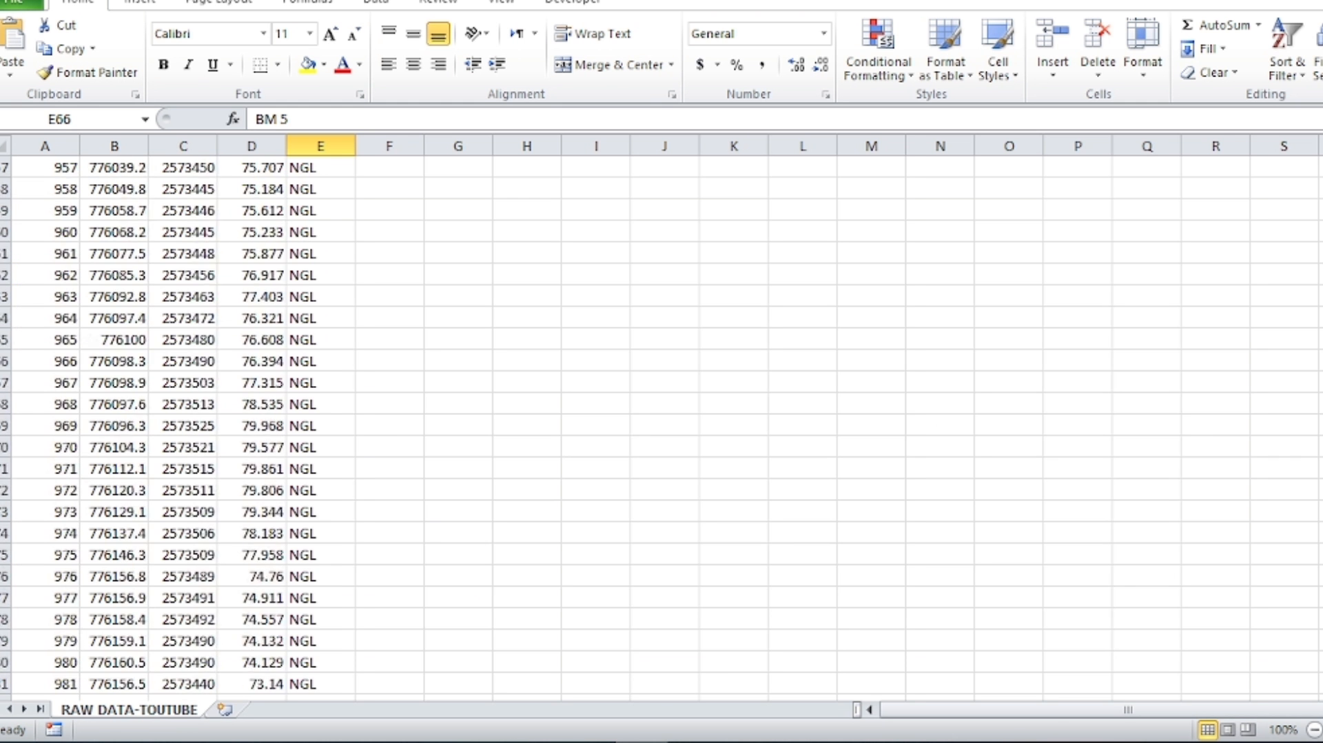
pyautogui.scroll(-1, 616, 274)
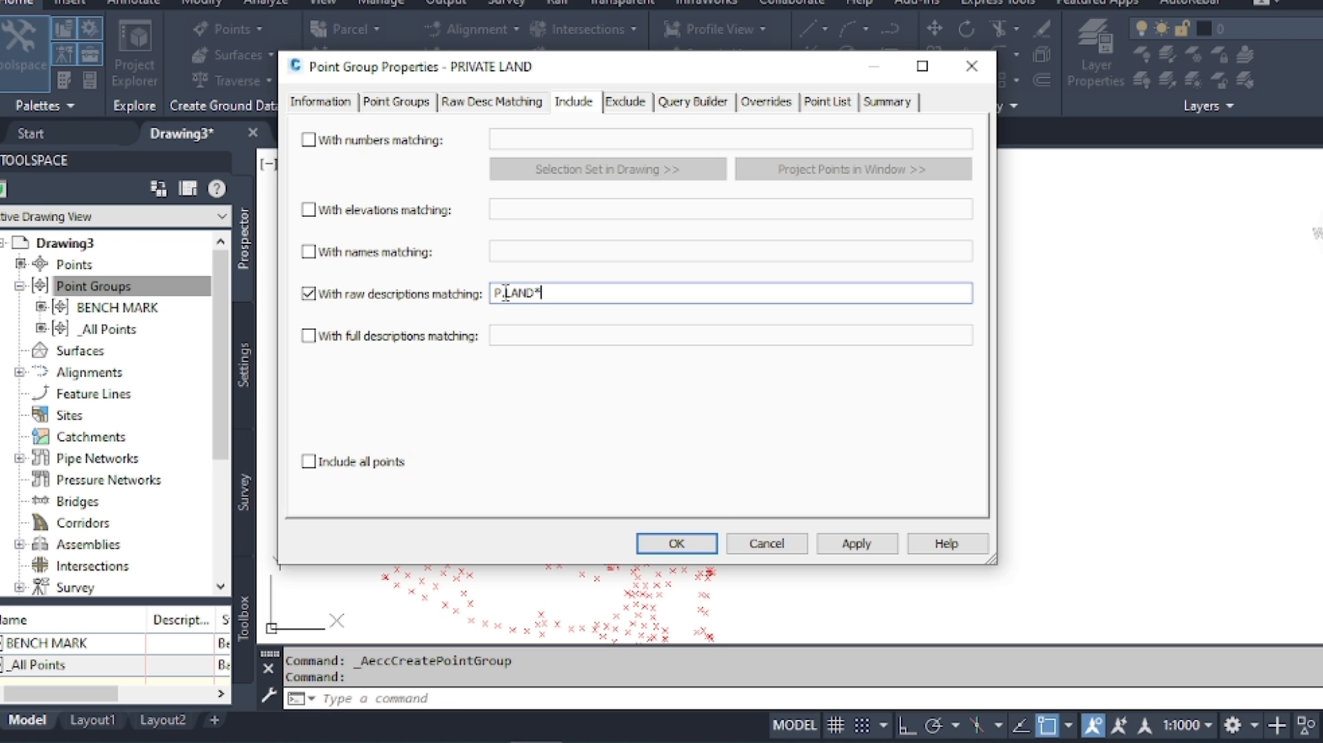
pyautogui.click(679, 543)
# Examine the labelled private land points in the southern part of the survey.
pyautogui.scroll(-3, 597, 280)
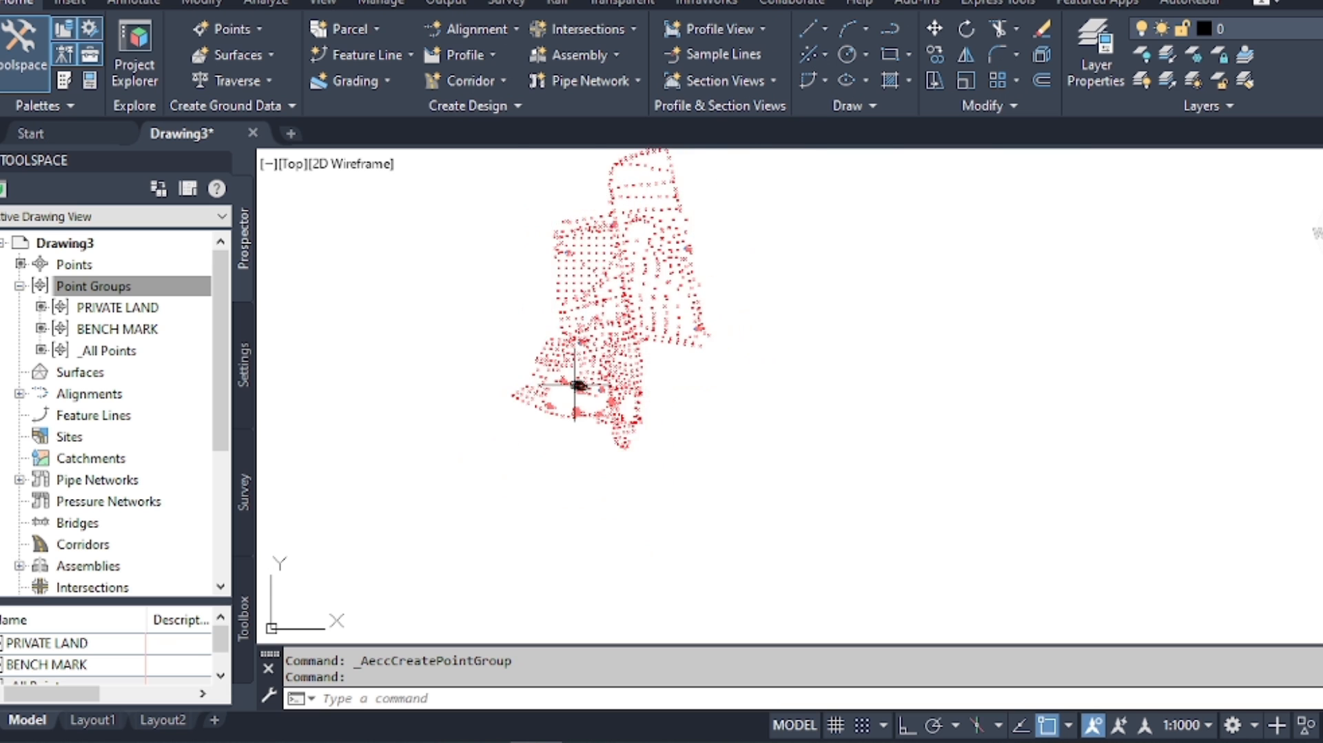
pyautogui.scroll(7, 561, 503)
pyautogui.scroll(5, 561, 503)
pyautogui.scroll(-2, 723, 419)
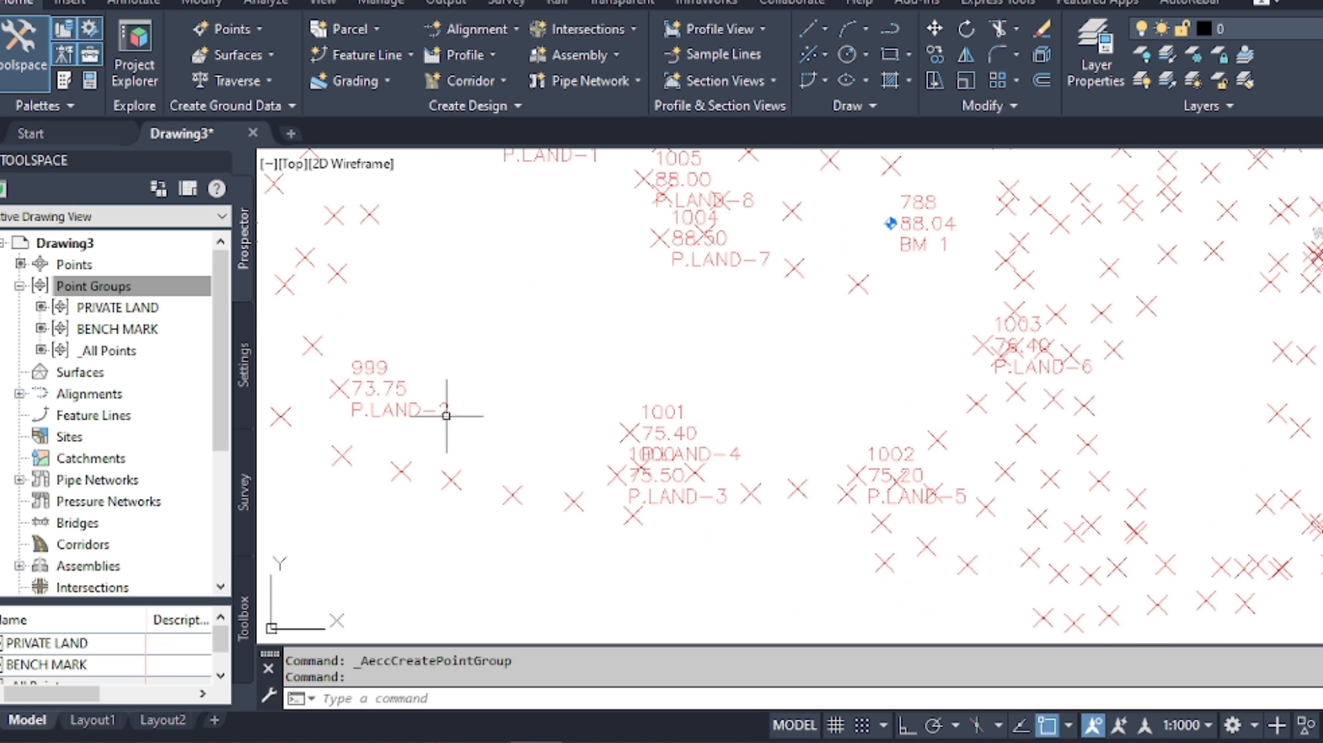
pyautogui.scroll(-2, 427, 420)
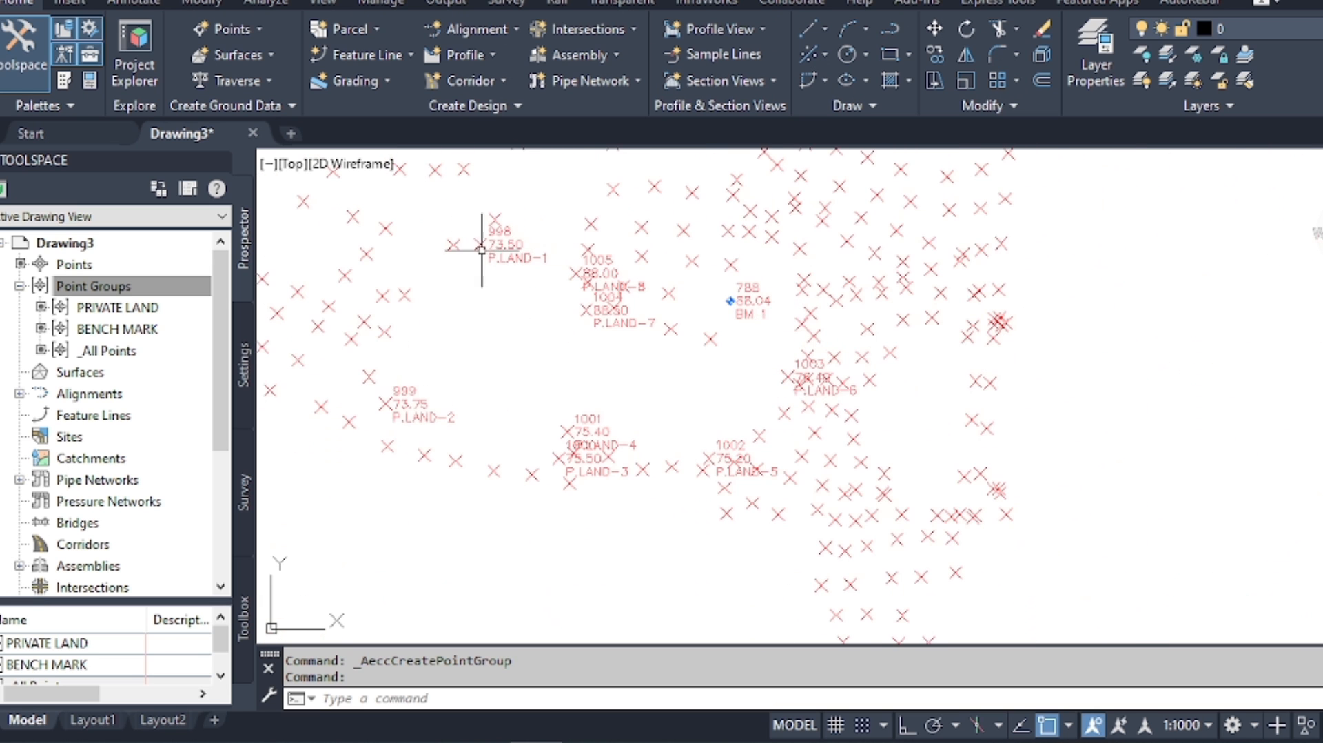
pyautogui.scroll(4, 734, 308)
pyautogui.scroll(-6, 758, 386)
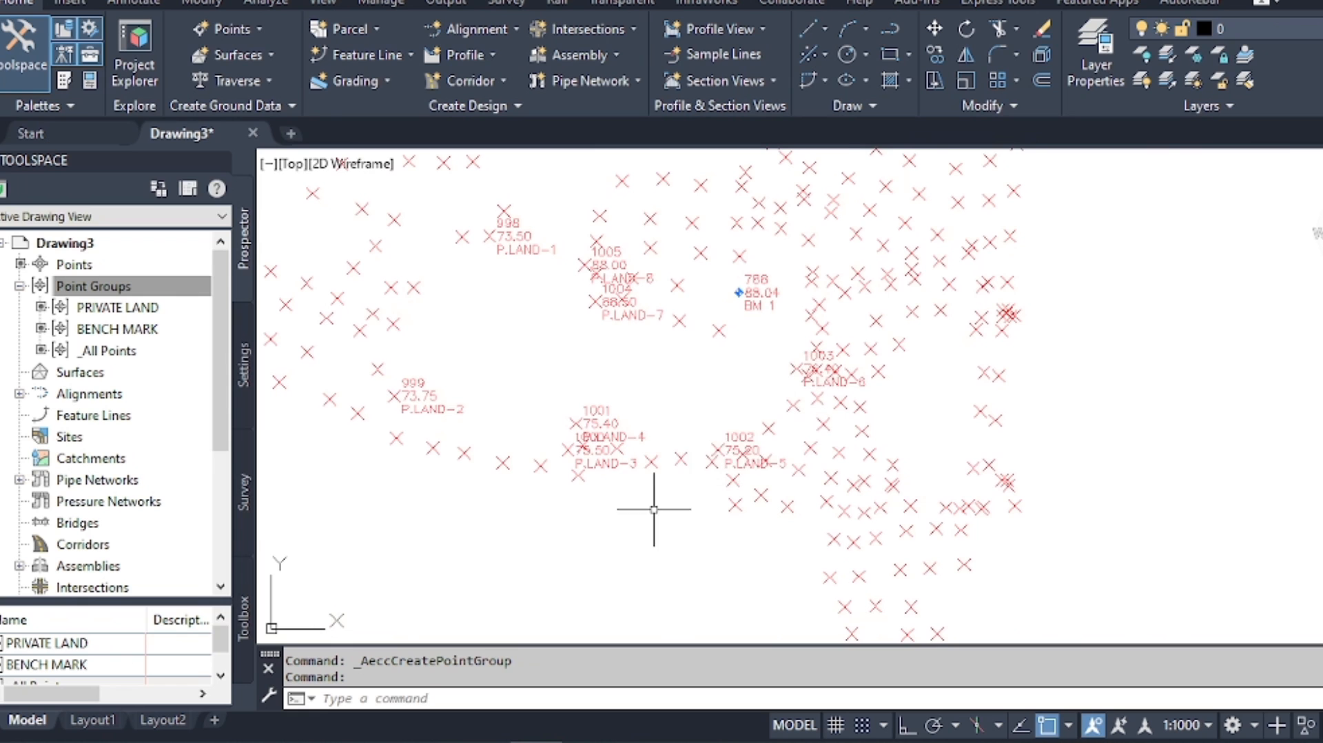
pyautogui.scroll(-3, 652, 517)
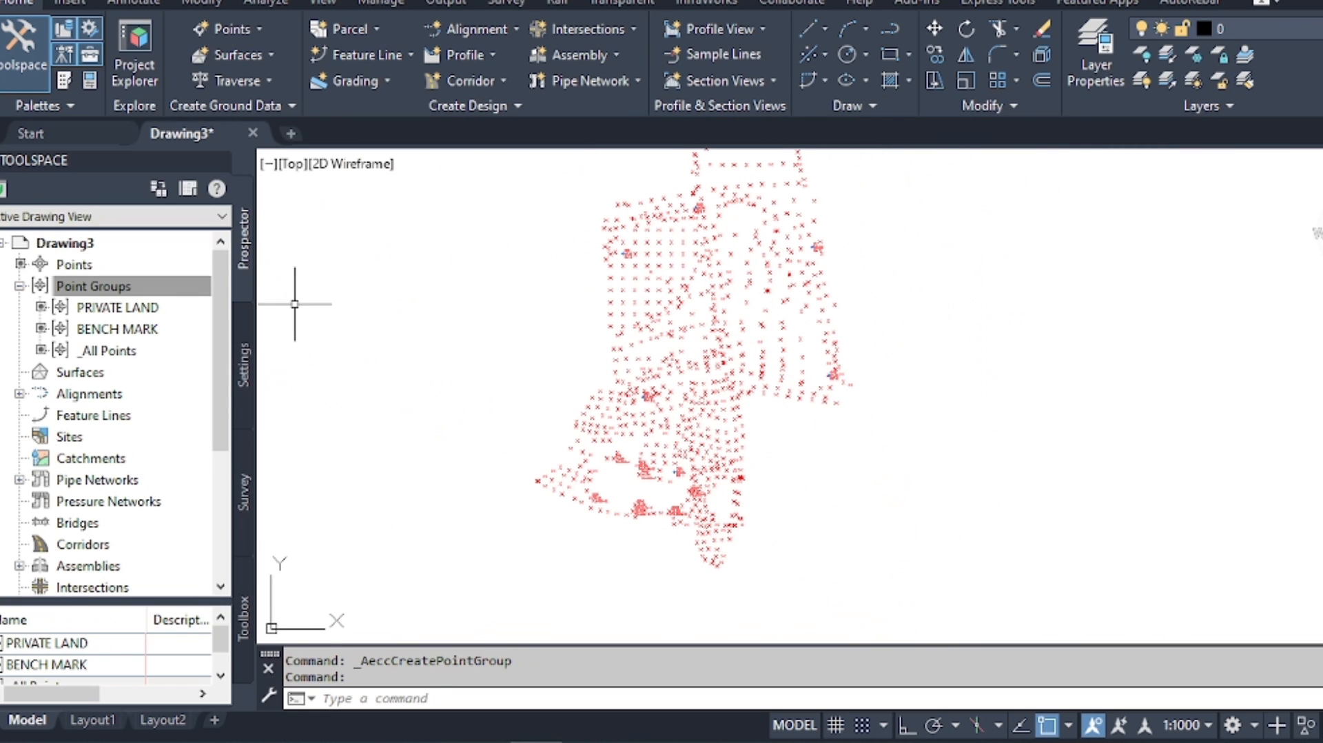
# Start another new point group and name it FENCE.
pyautogui.click(110, 289)
pyautogui.rightClick(86, 286)
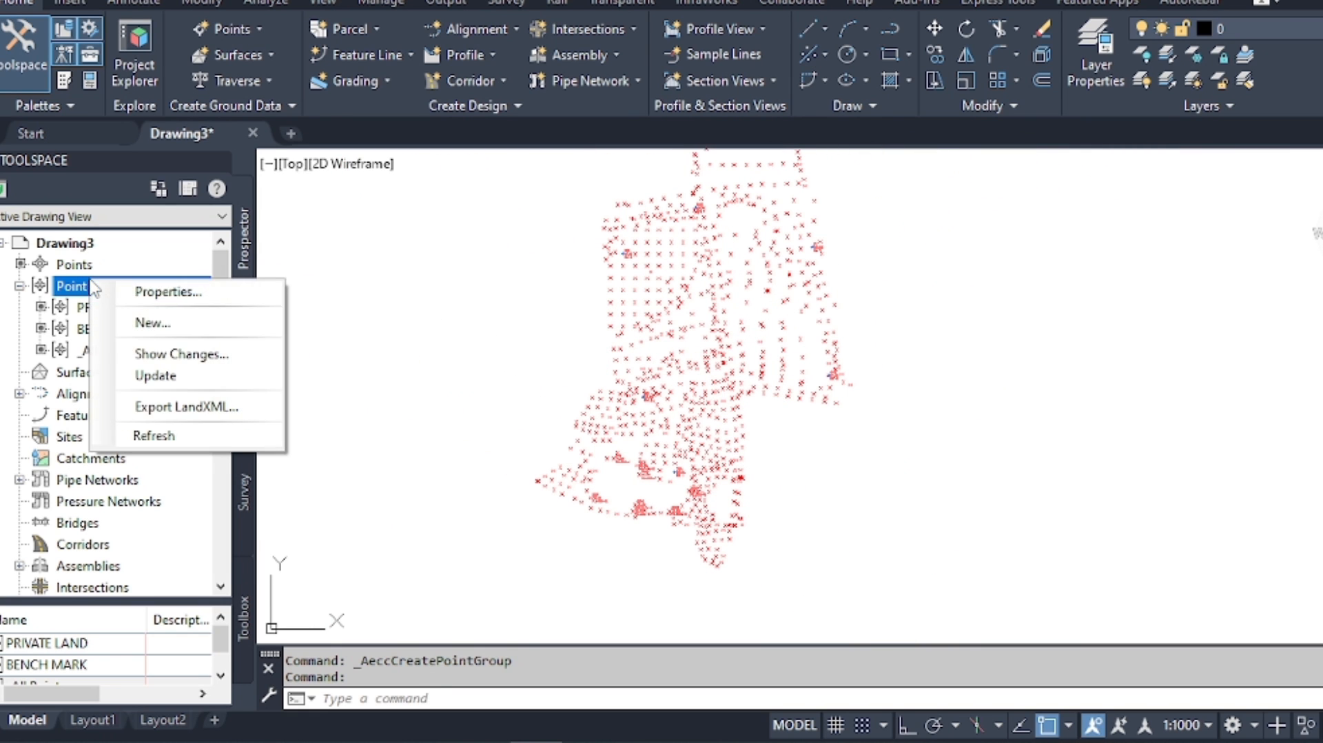
pyautogui.click(142, 322)
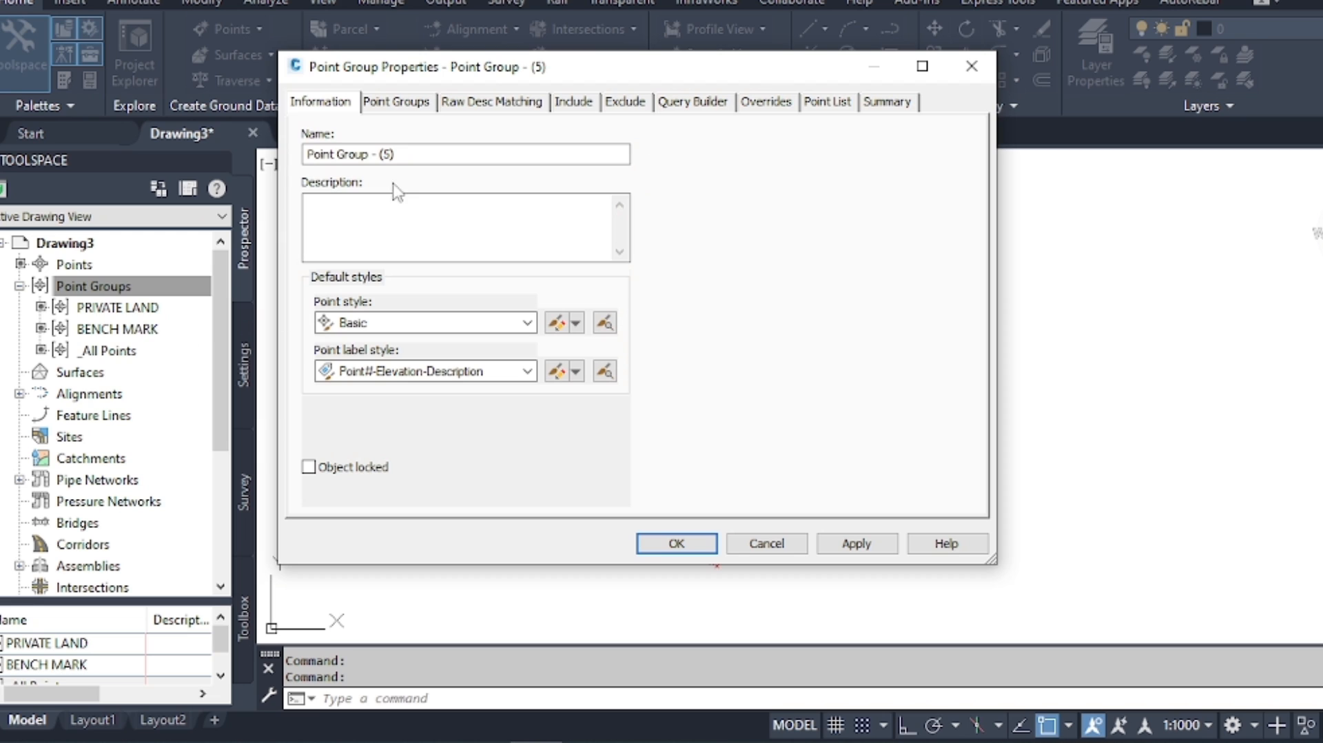
pyautogui.moveTo(401, 154); pyautogui.dragTo(303, 156)
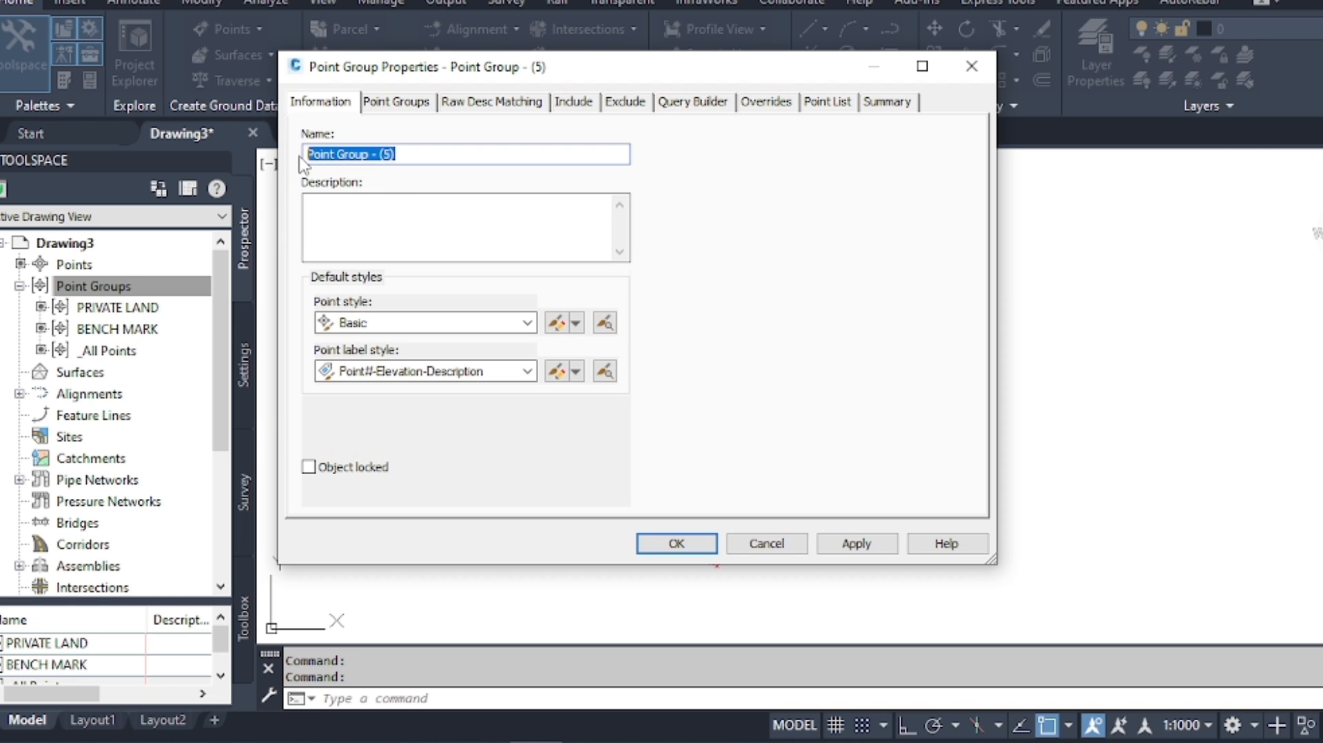
pyautogui.write('FENCE')
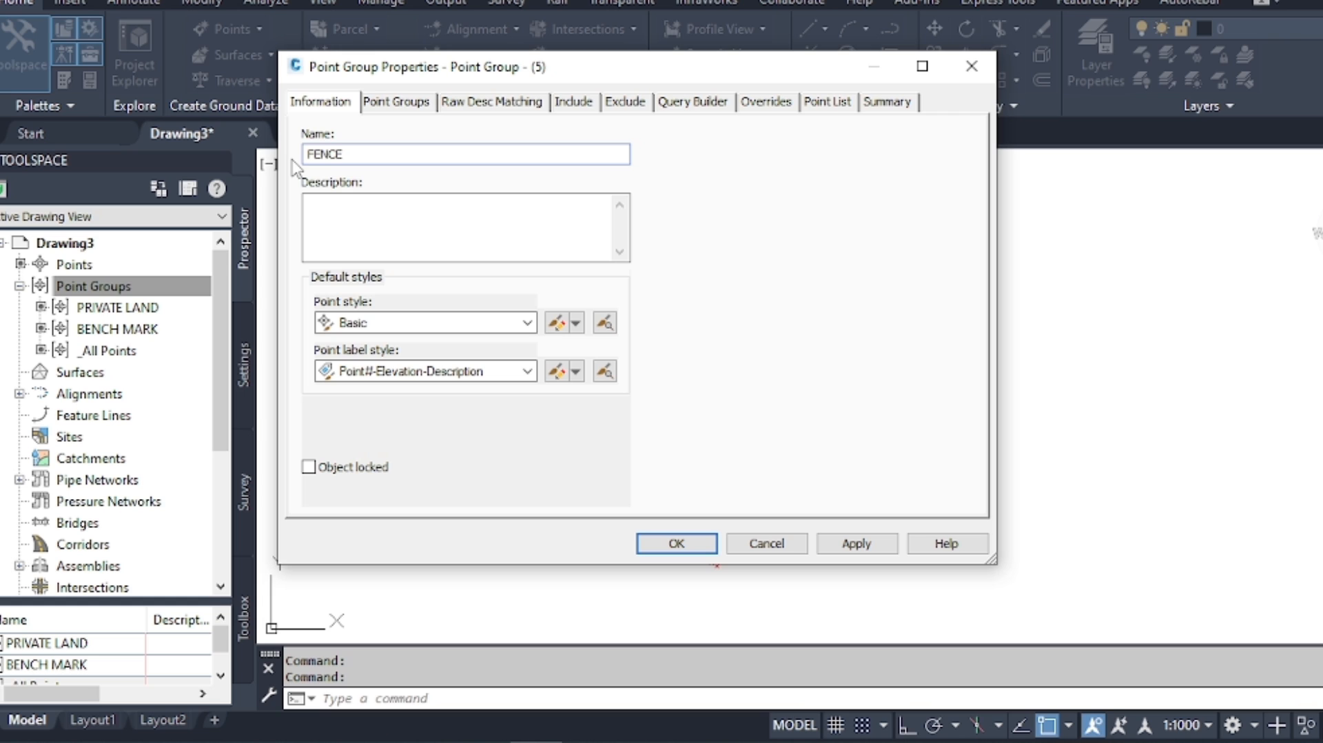
# Include the points whose raw descriptions match the fence points, check the resulting point list, and create the FENCE group.
pyautogui.click(577, 103)
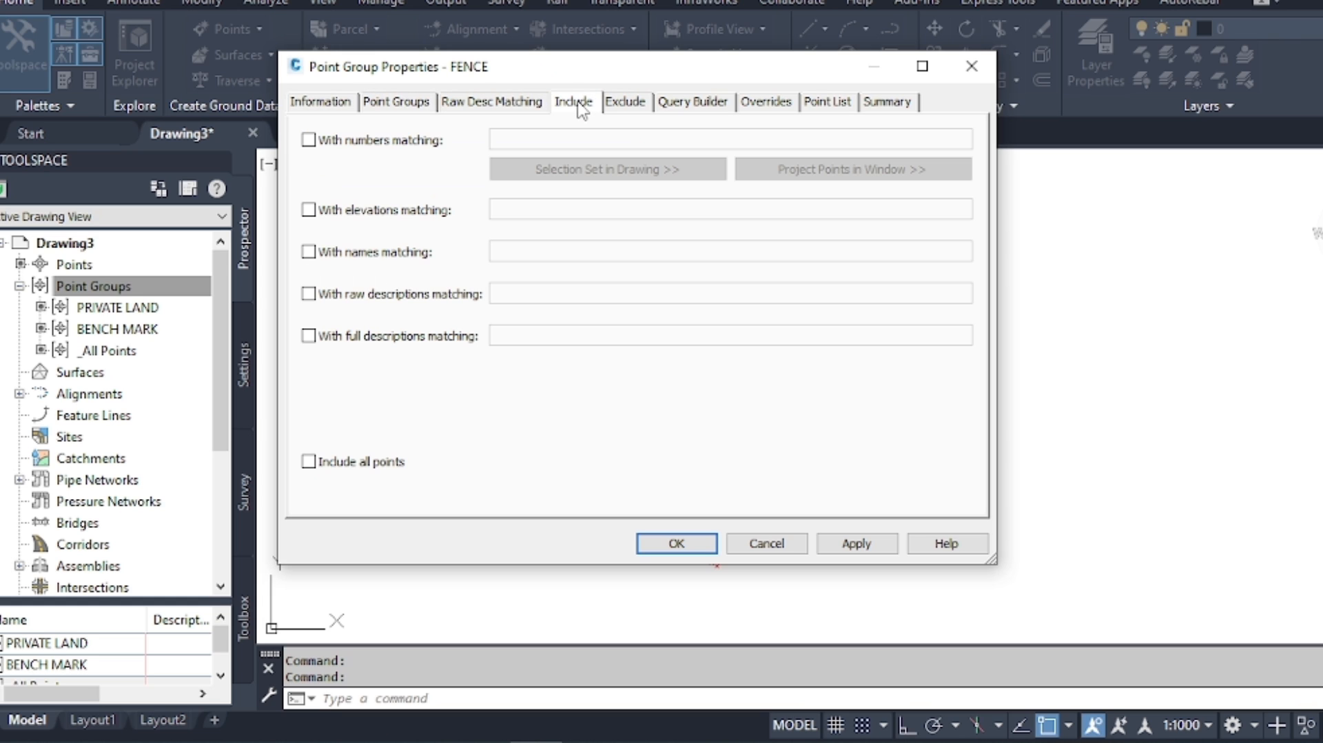
pyautogui.click(308, 294)
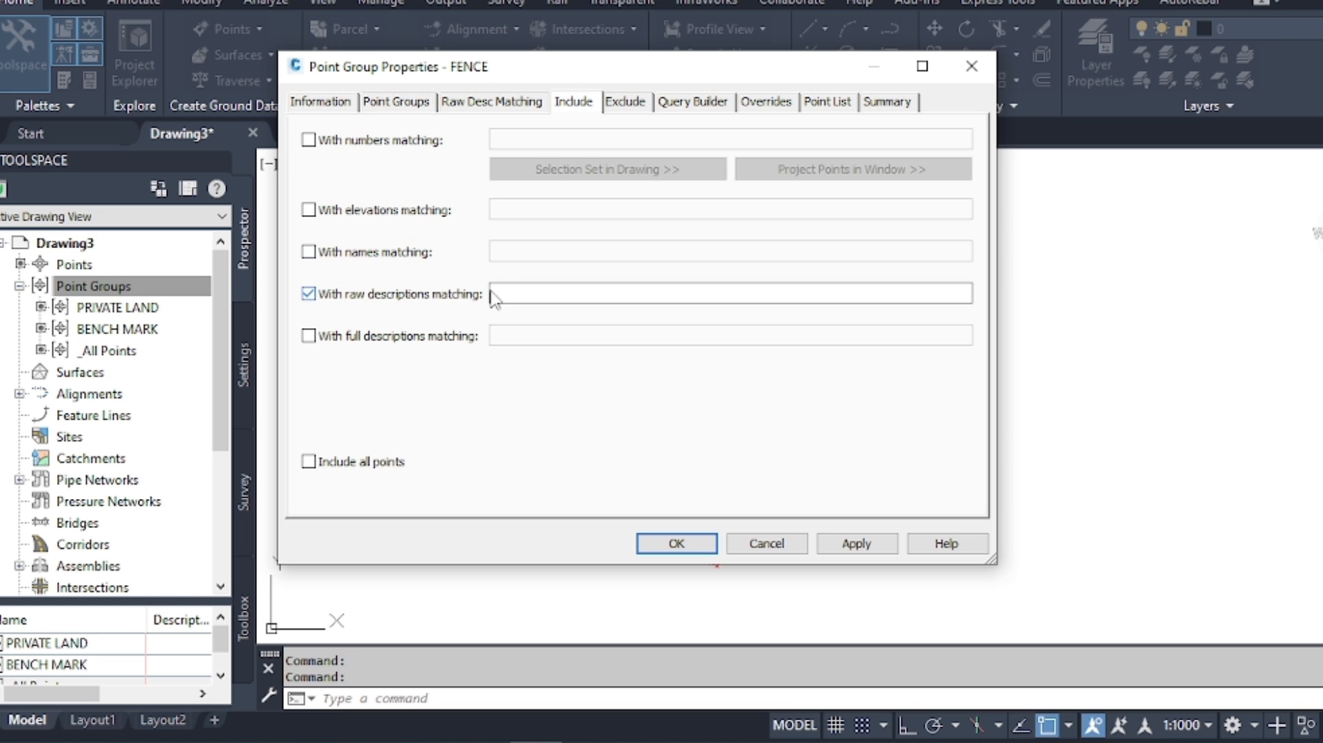
pyautogui.click(499, 292)
pyautogui.click(832, 105)
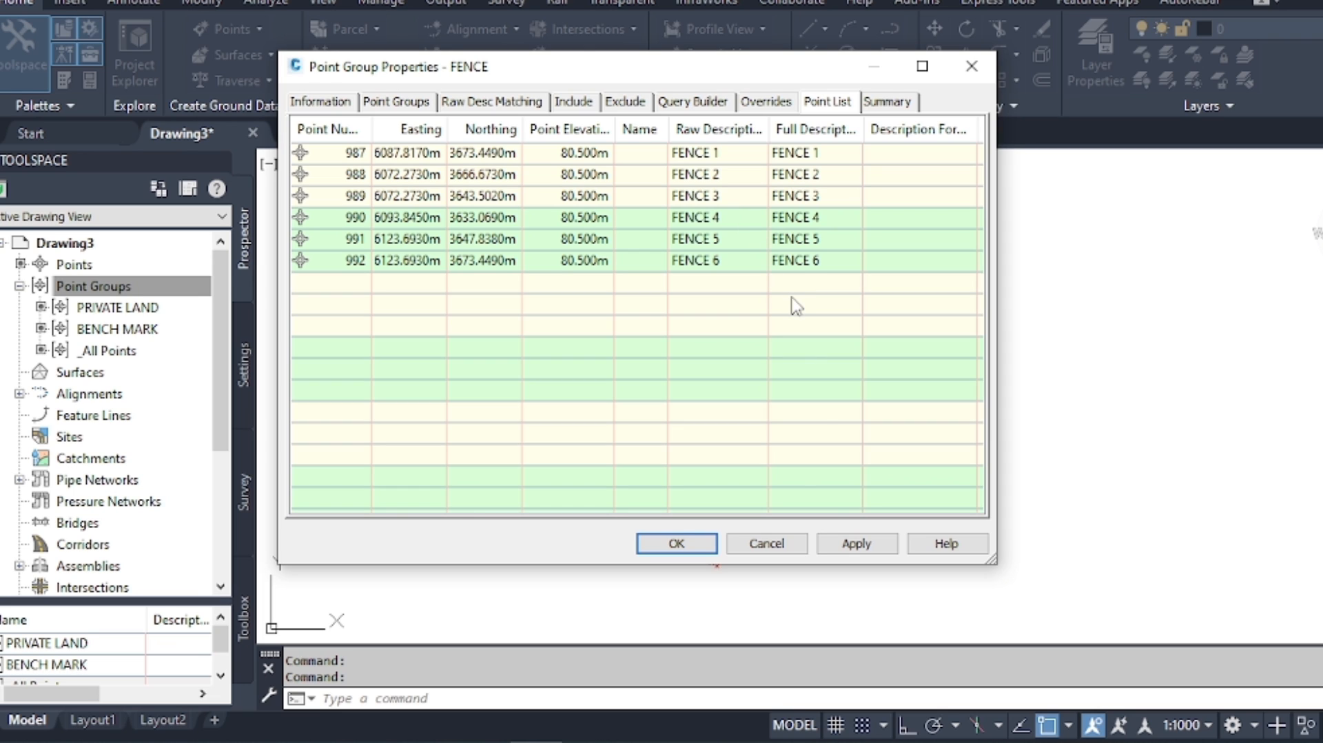
pyautogui.click(858, 543)
pyautogui.click(679, 543)
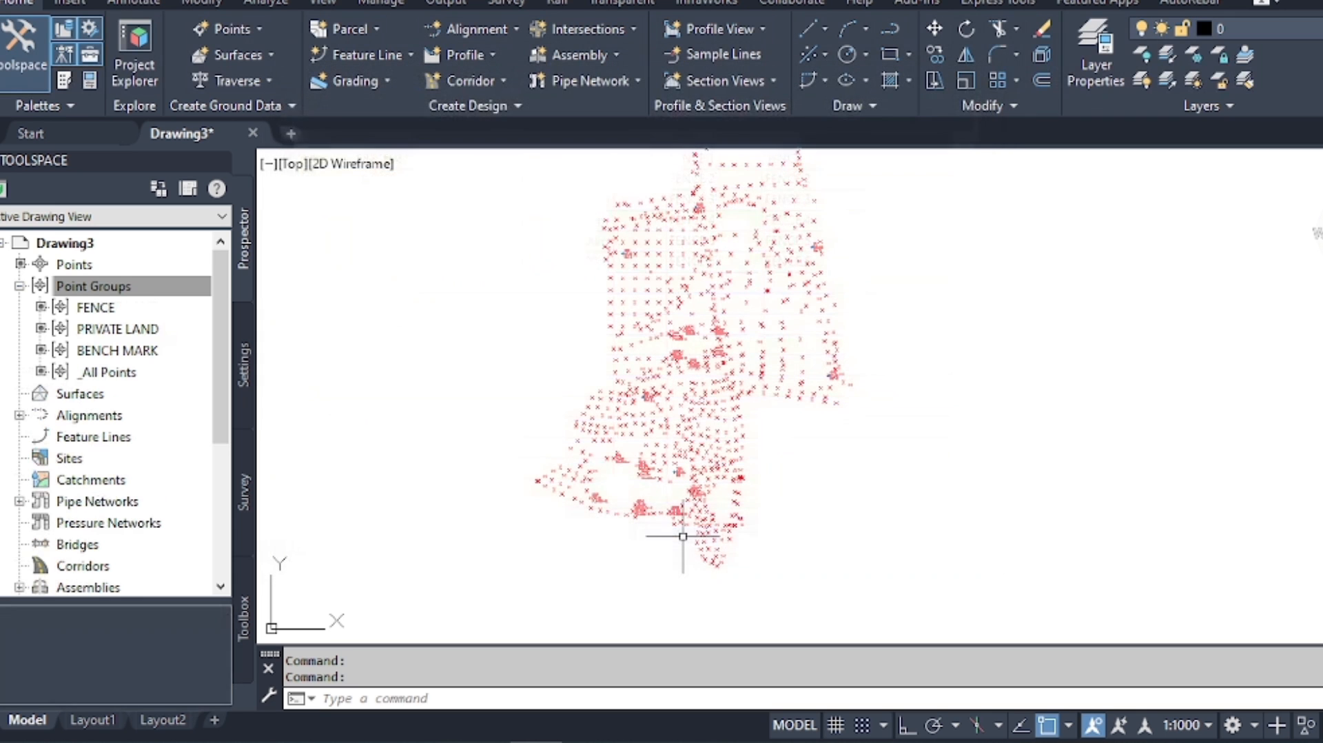
pyautogui.scroll(5, 699, 324)
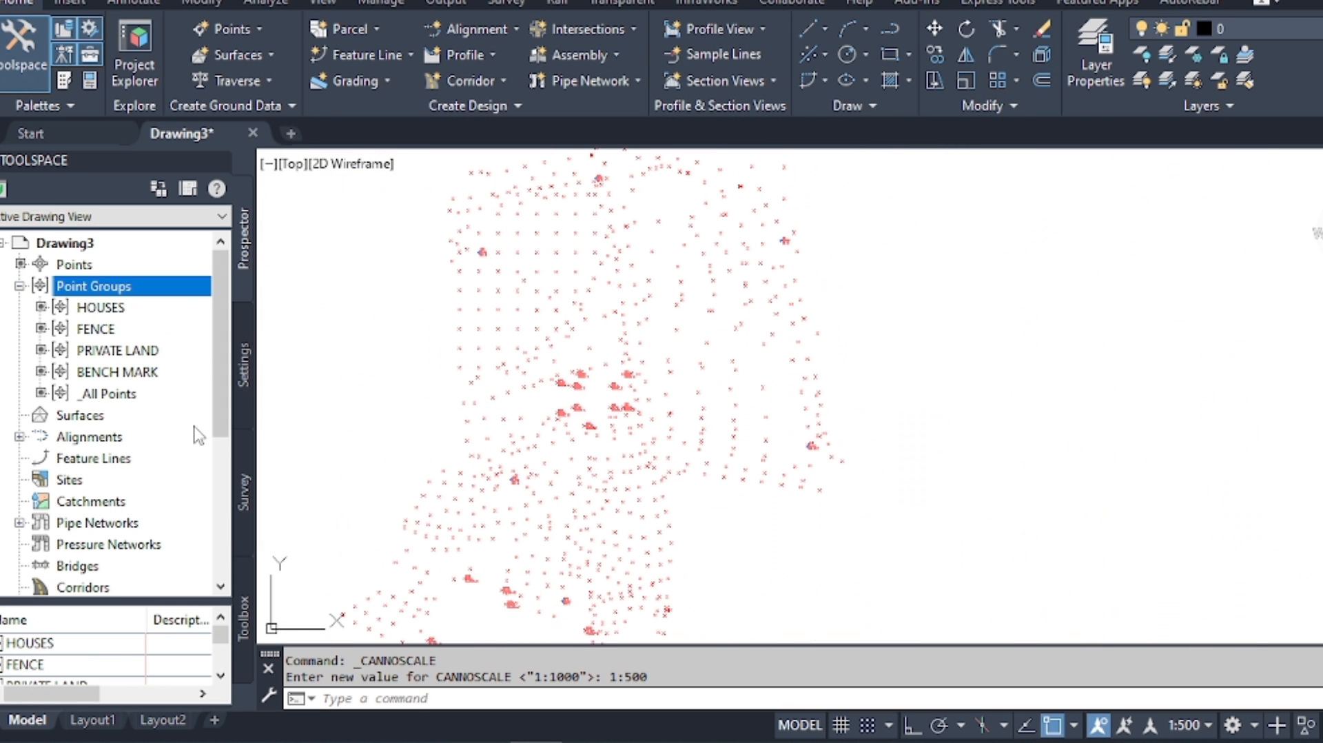
# Start another new point group and name it NGL.
pyautogui.rightClick(131, 285)
pyautogui.click(207, 298)
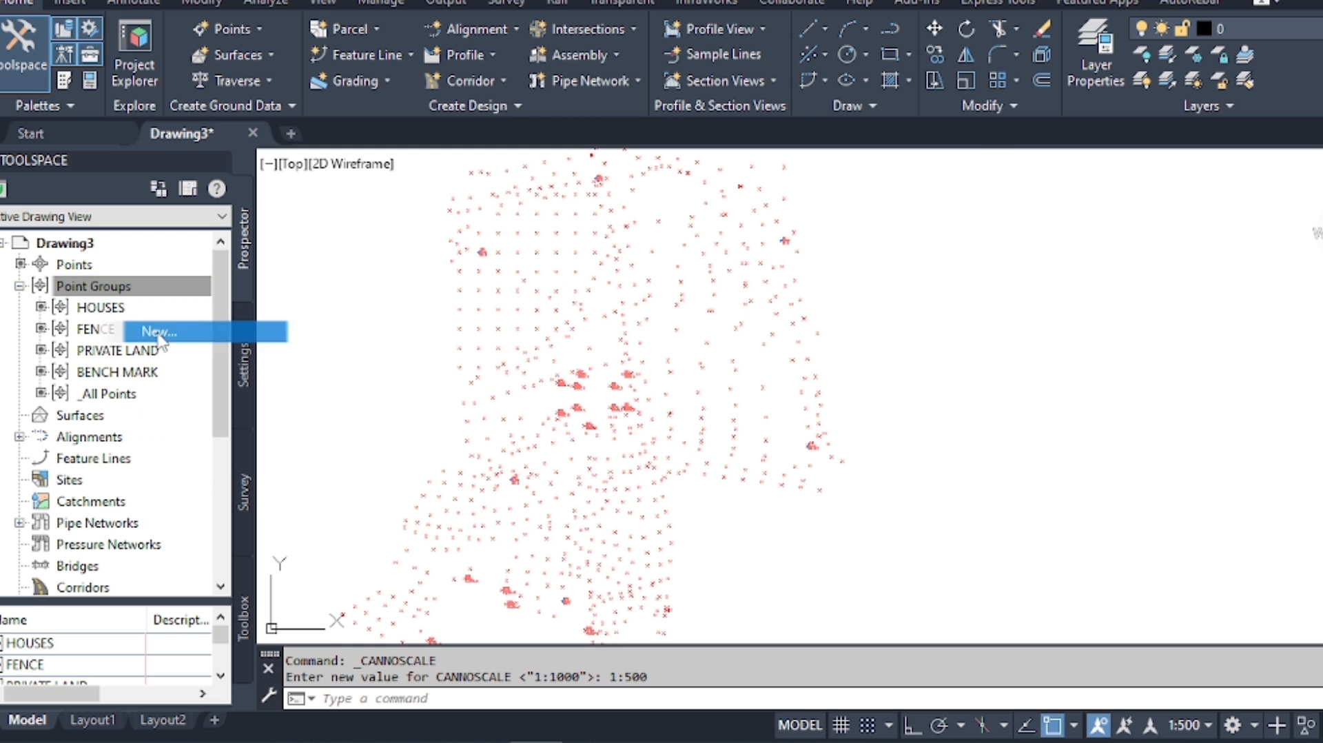
pyautogui.moveTo(407, 159); pyautogui.dragTo(286, 162)
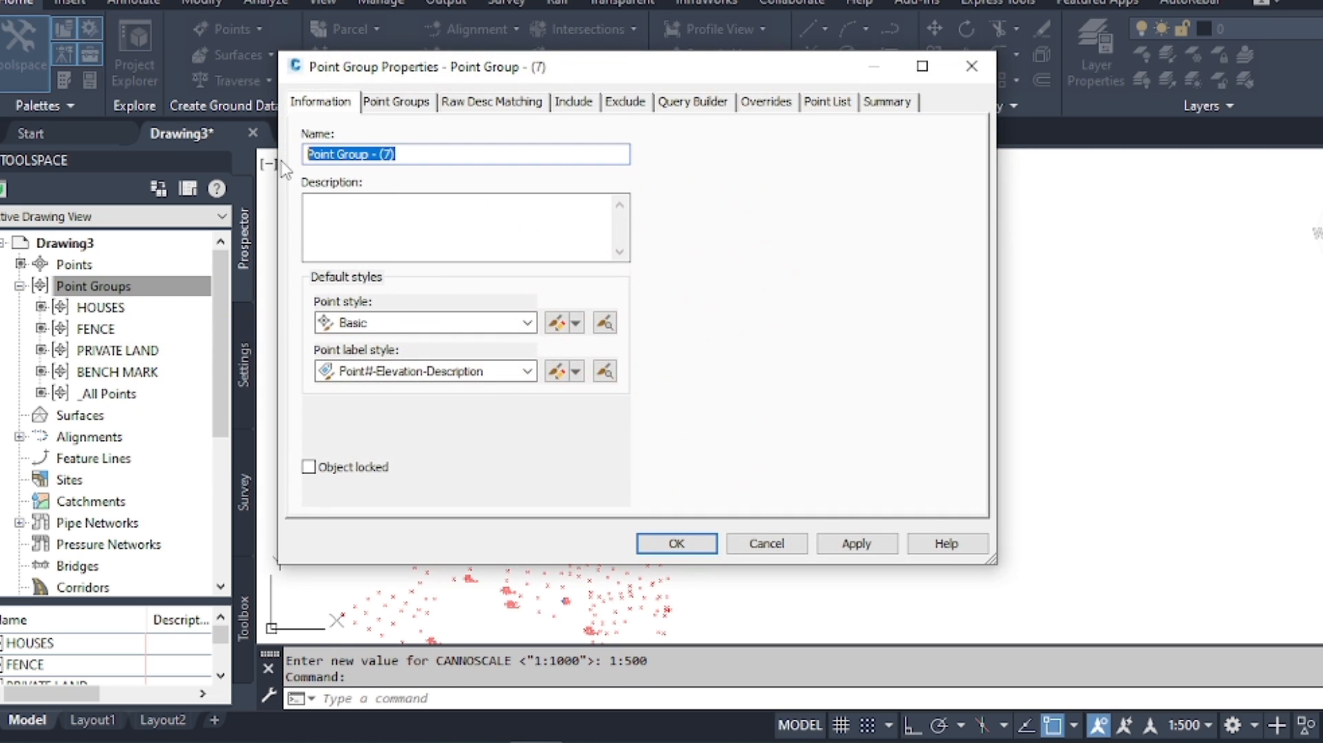
pyautogui.write('NGL')
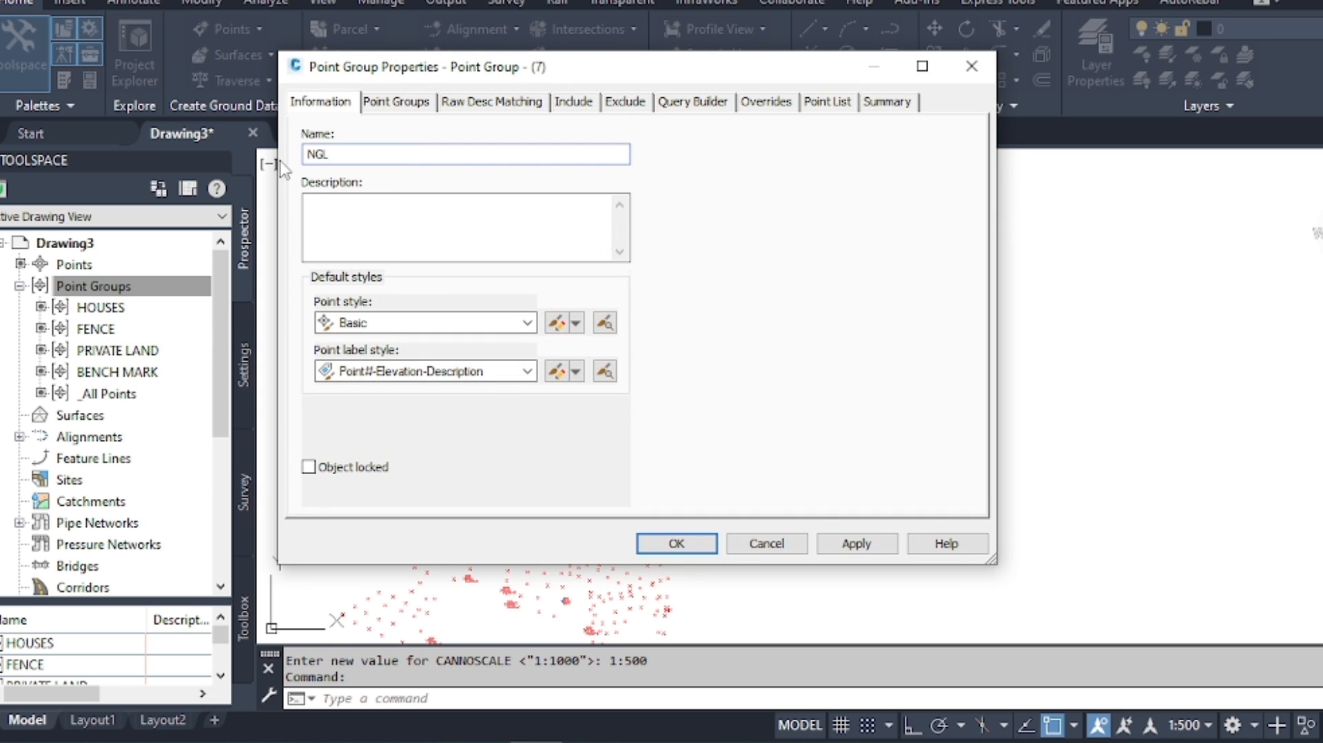
# Include raw descriptions matching NGL, review the group's point list through to its end, and create the NGL group.
pyautogui.click(573, 103)
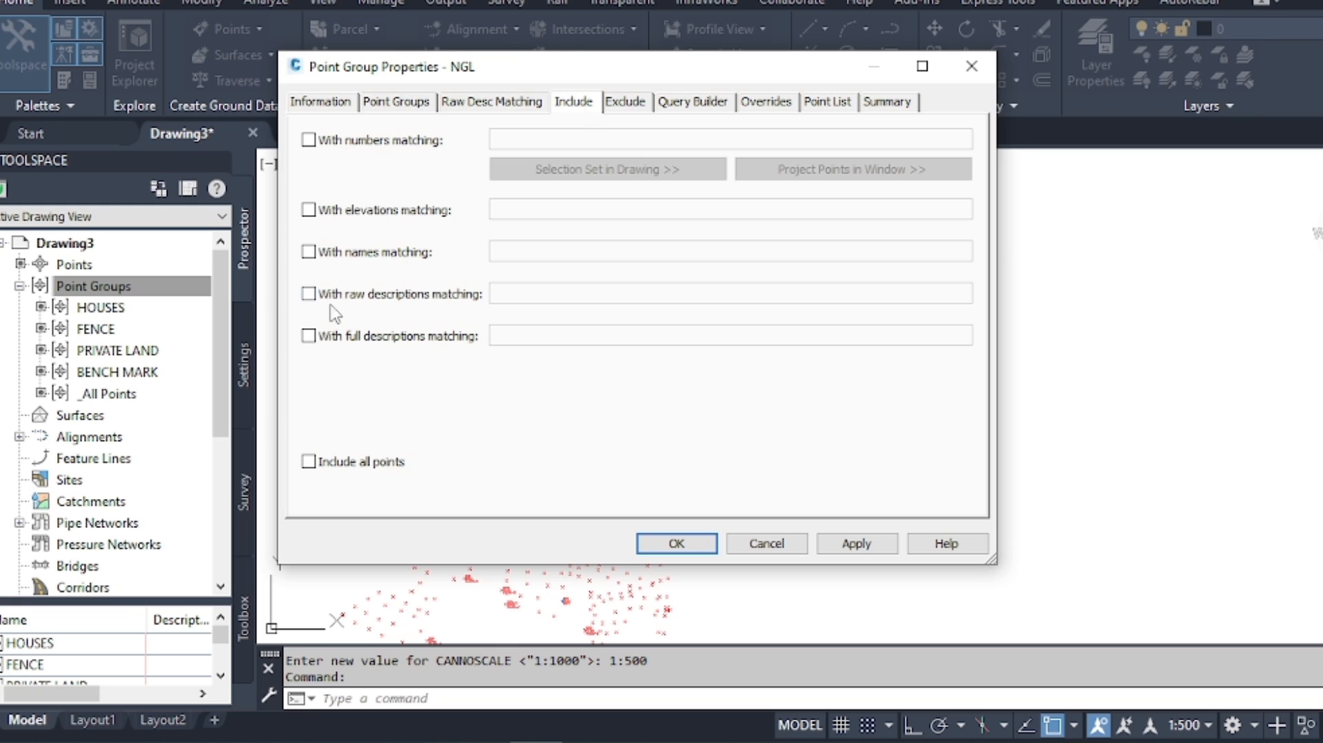
pyautogui.click(308, 294)
pyautogui.click(513, 293)
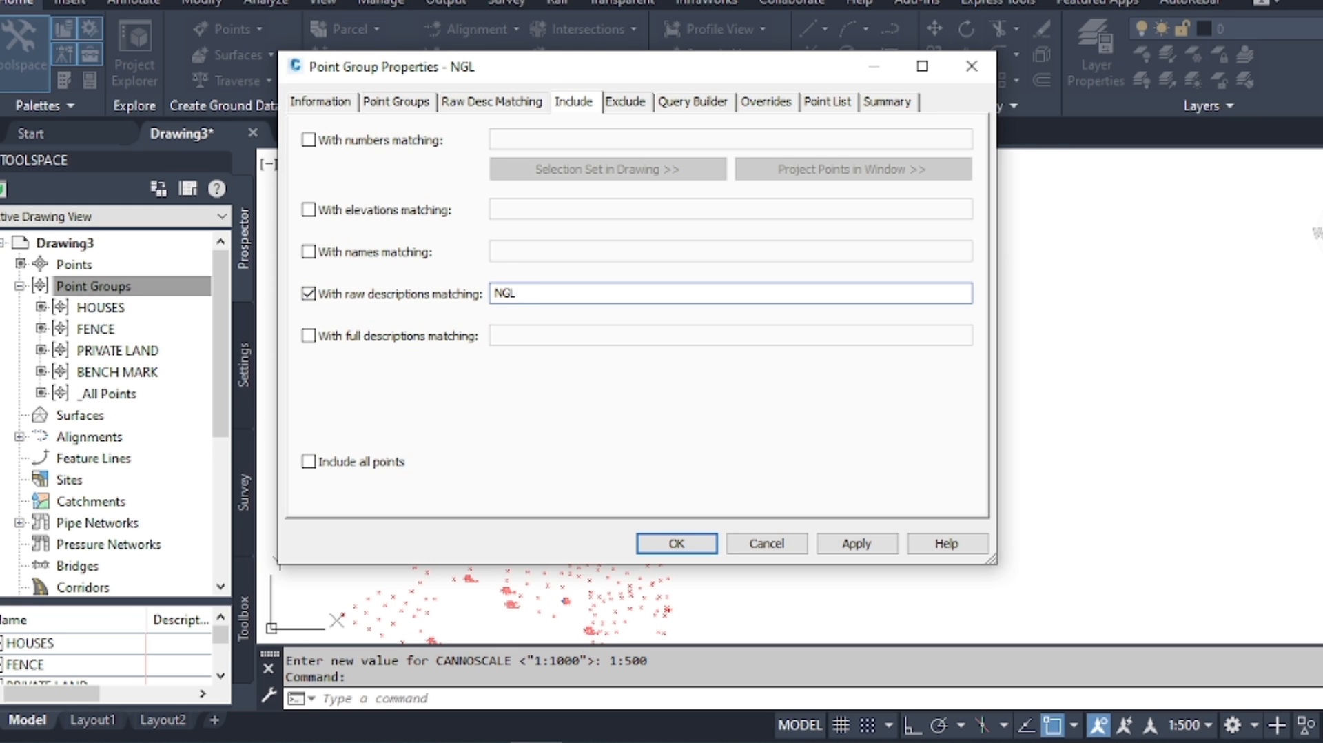
pyautogui.click(868, 544)
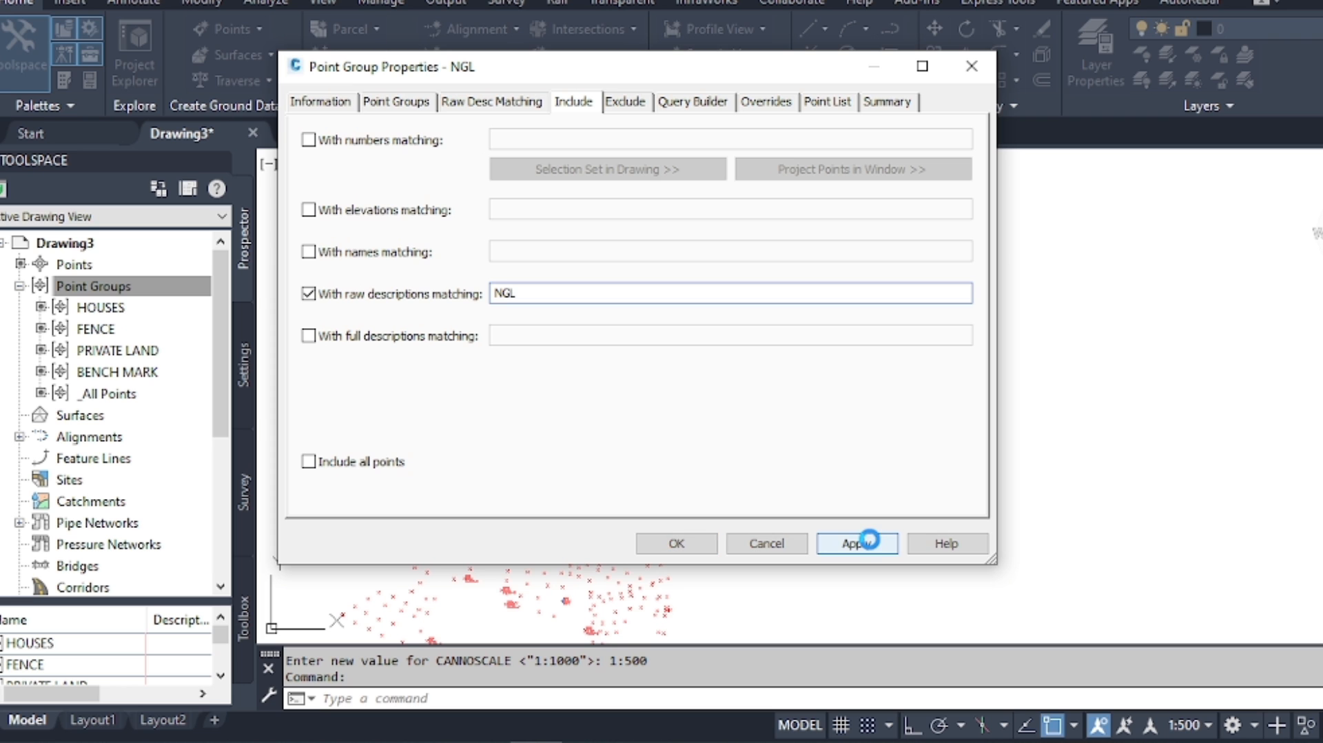
pyautogui.click(840, 104)
pyautogui.scroll(-4, 902, 192)
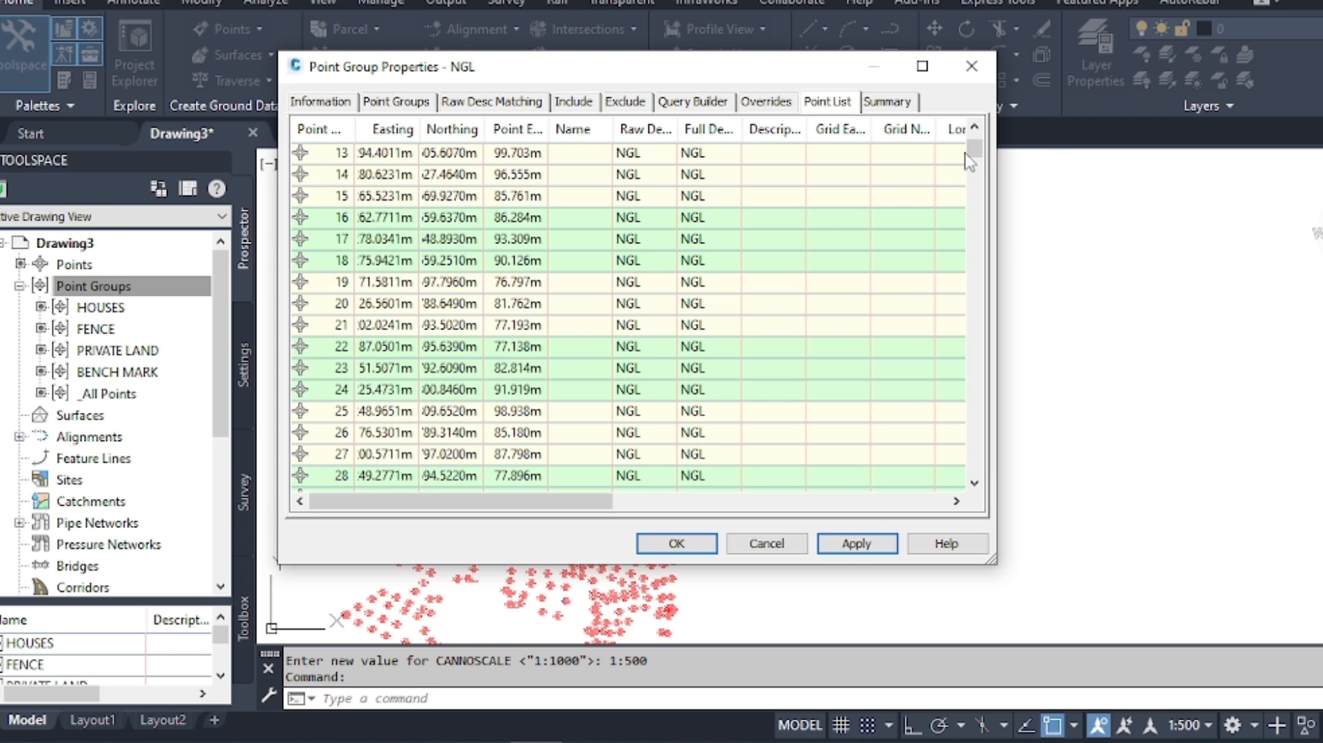
pyautogui.moveTo(974, 151); pyautogui.dragTo(974, 463)
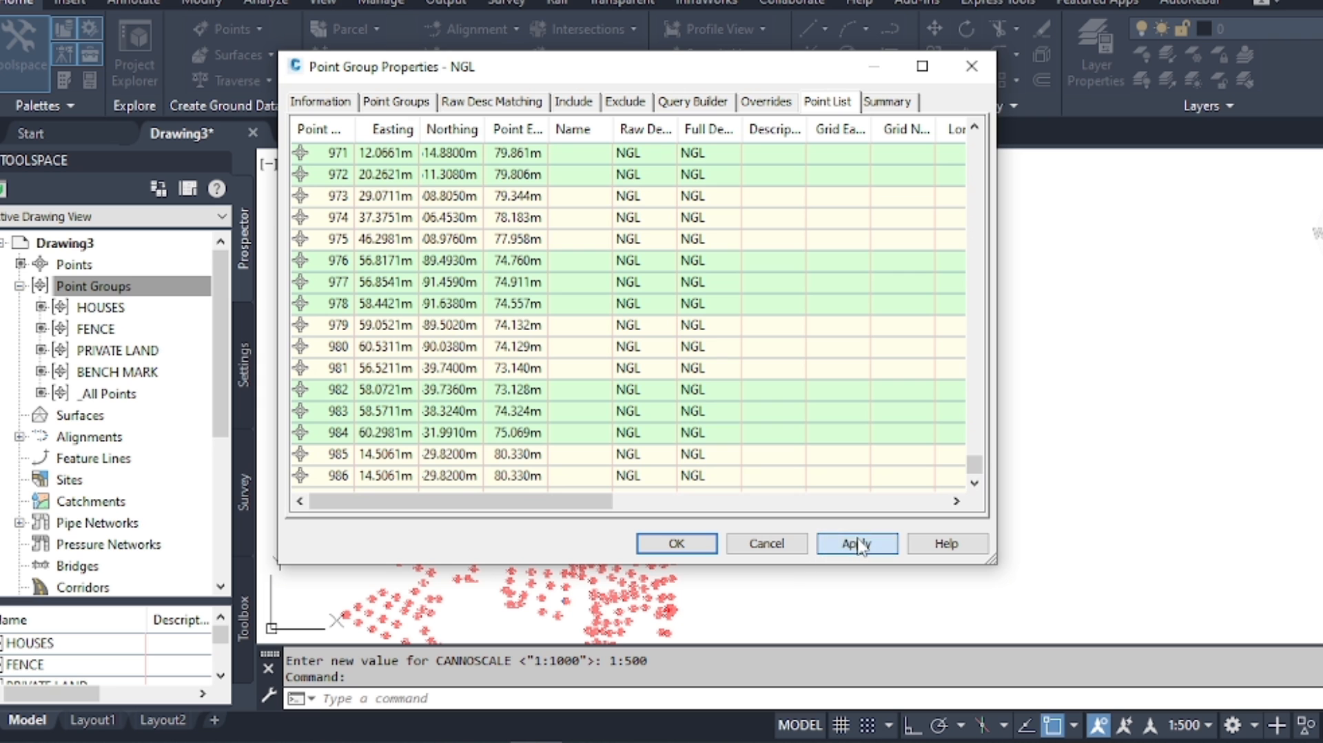
pyautogui.click(676, 543)
# Open the properties of the NGL point group and set its point style to <none>.
pyautogui.scroll(-2, 681, 342)
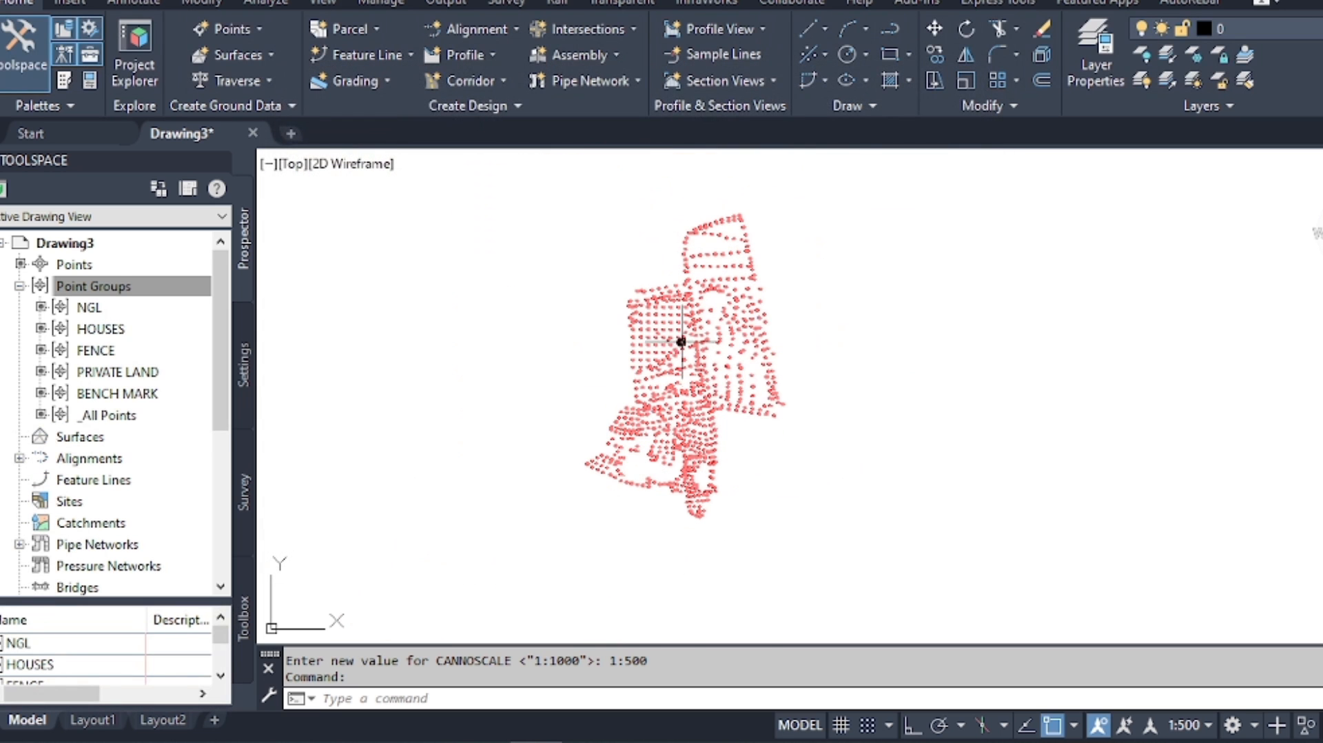
pyautogui.scroll(4, 681, 342)
pyautogui.scroll(-4, 700, 307)
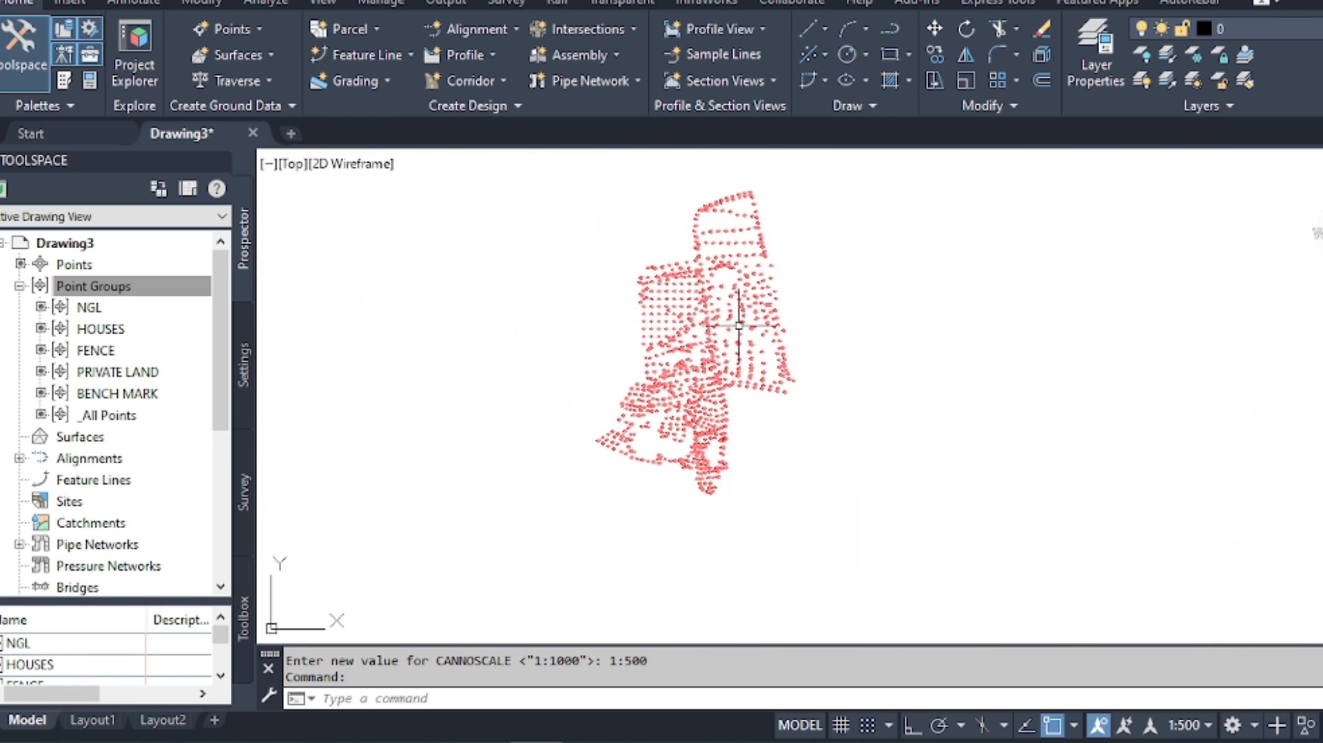
pyautogui.scroll(3, 686, 323)
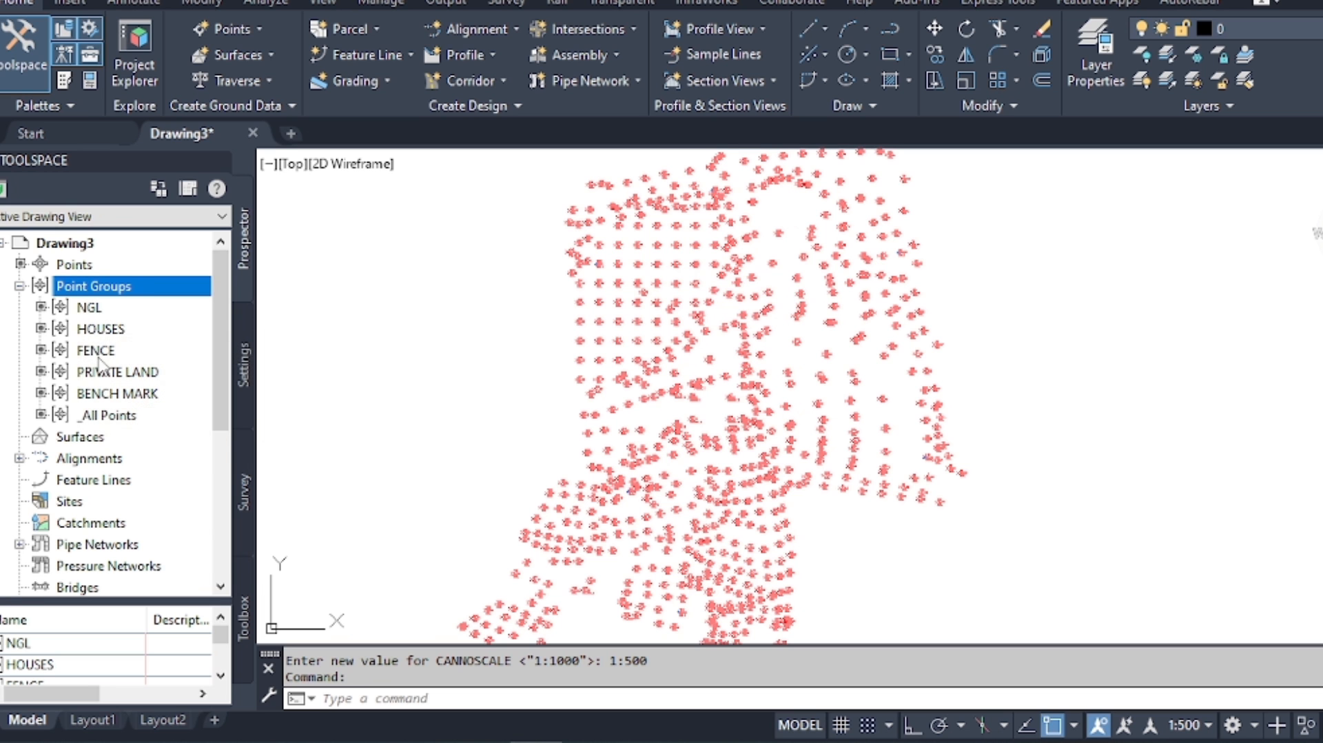
pyautogui.rightClick(88, 310)
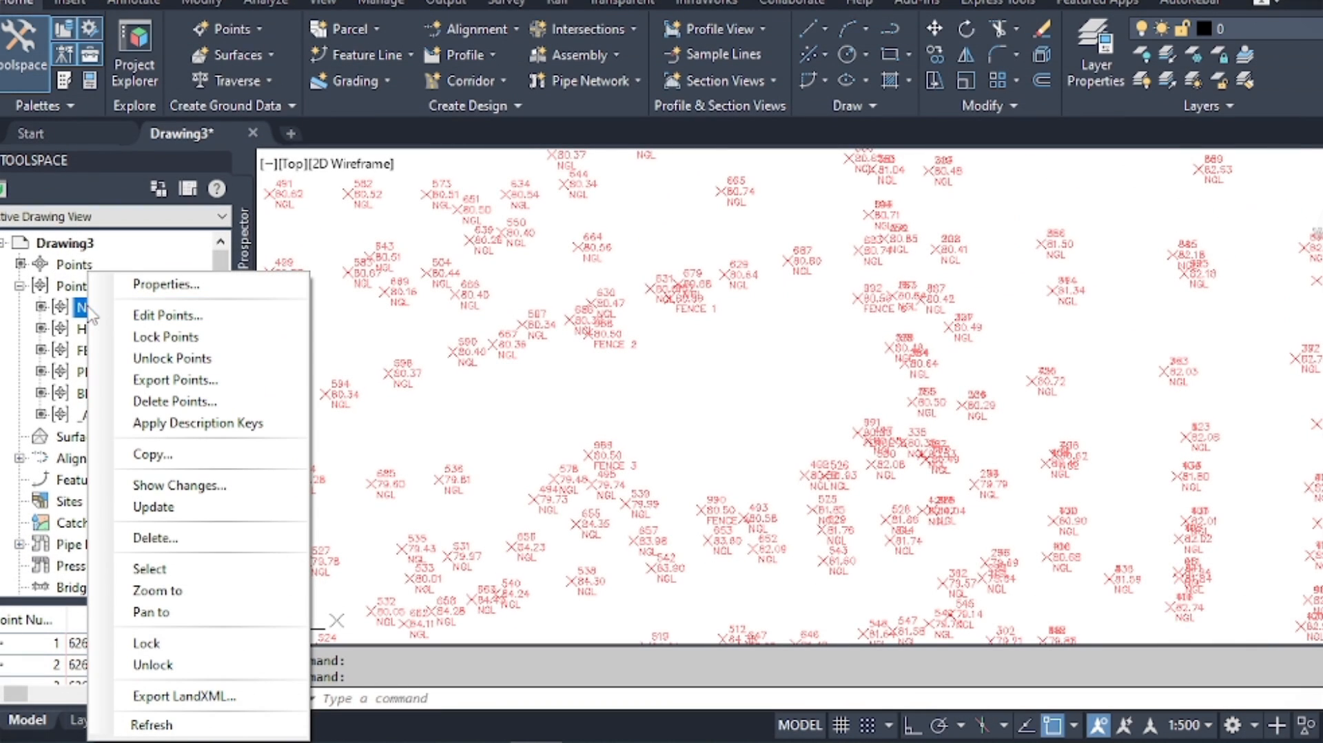
pyautogui.click(172, 284)
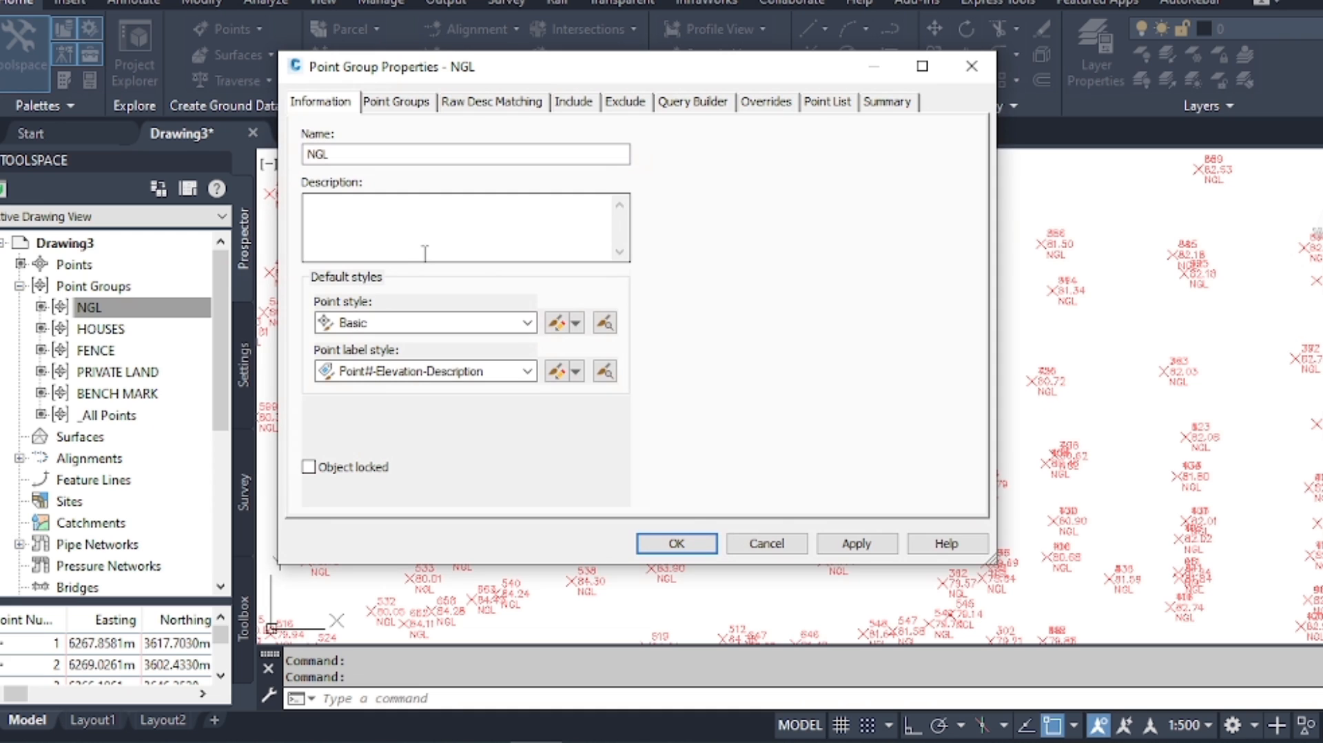
pyautogui.click(527, 323)
pyautogui.scroll(2, 531, 330)
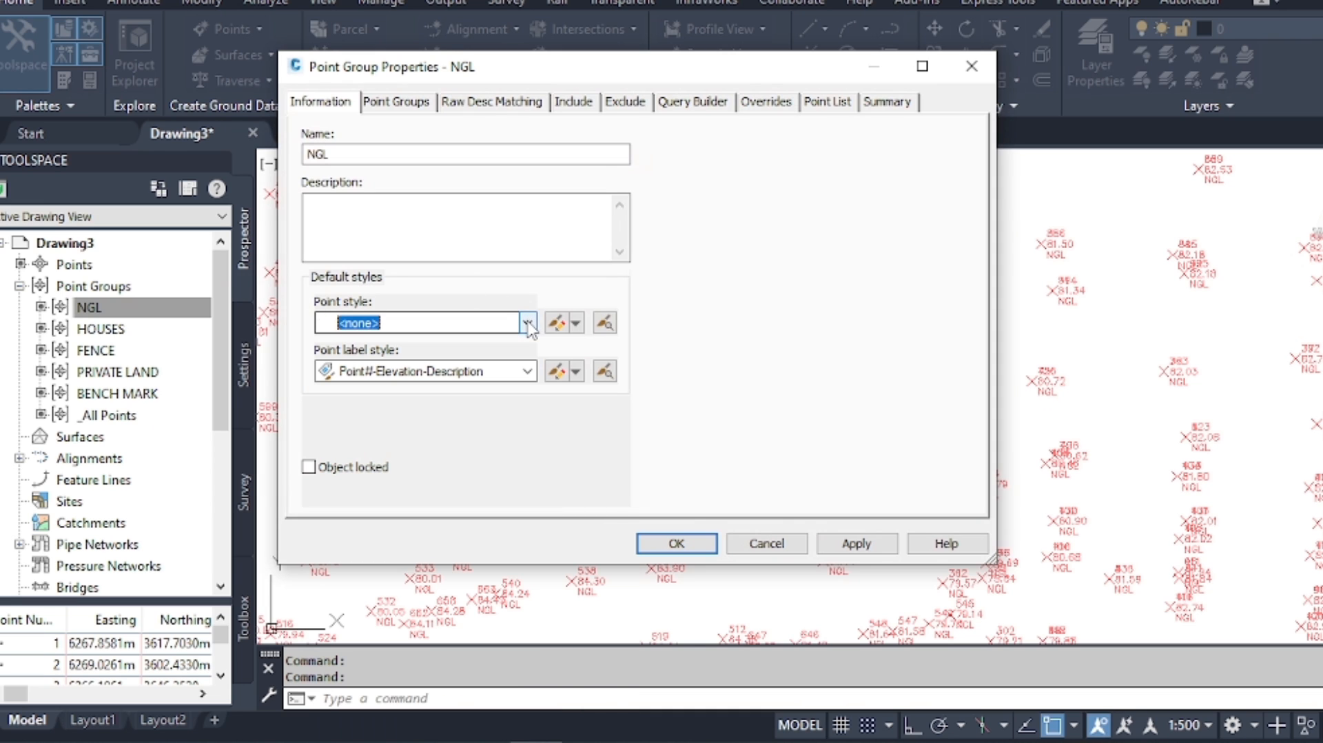
# Set the NGL group's point label style to <none> and apply the changes.
pyautogui.click(532, 374)
pyautogui.scroll(2, 536, 377)
pyautogui.scroll(4, 532, 376)
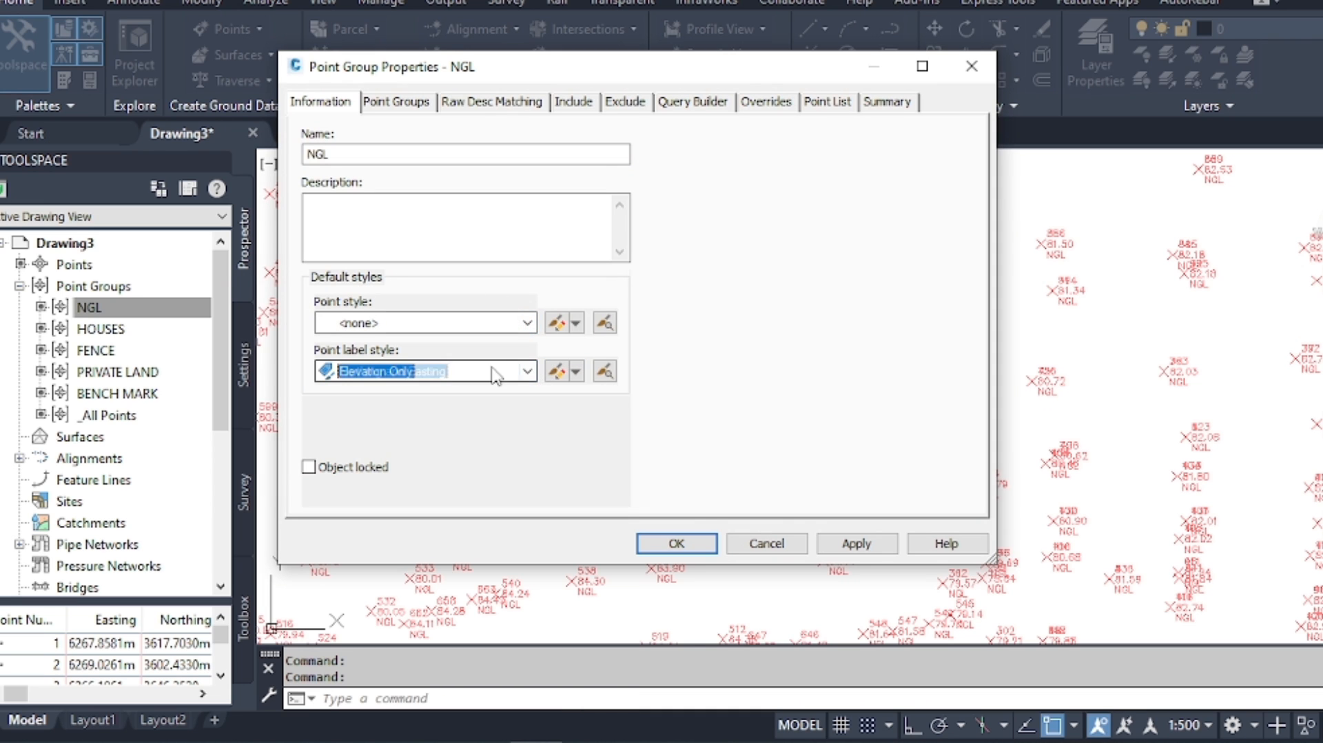
pyautogui.click(528, 372)
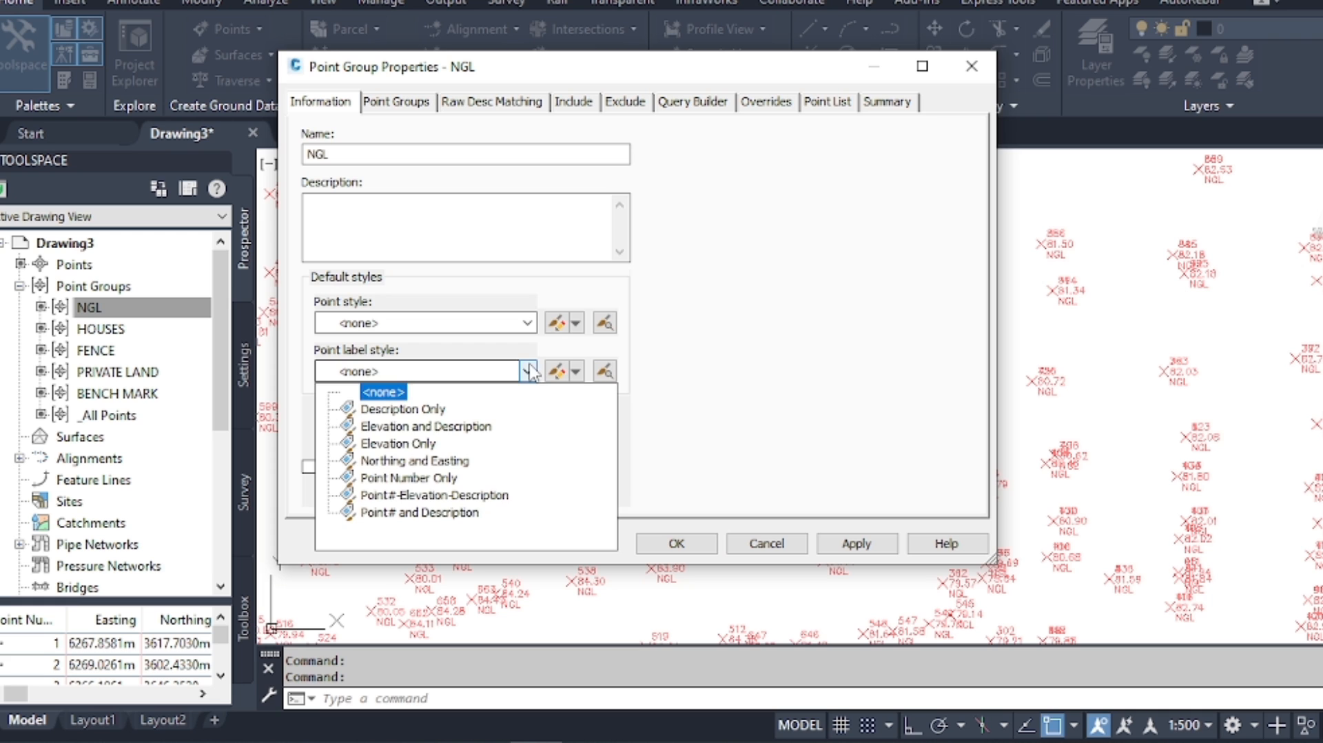
pyautogui.click(383, 391)
pyautogui.click(857, 543)
pyautogui.click(706, 546)
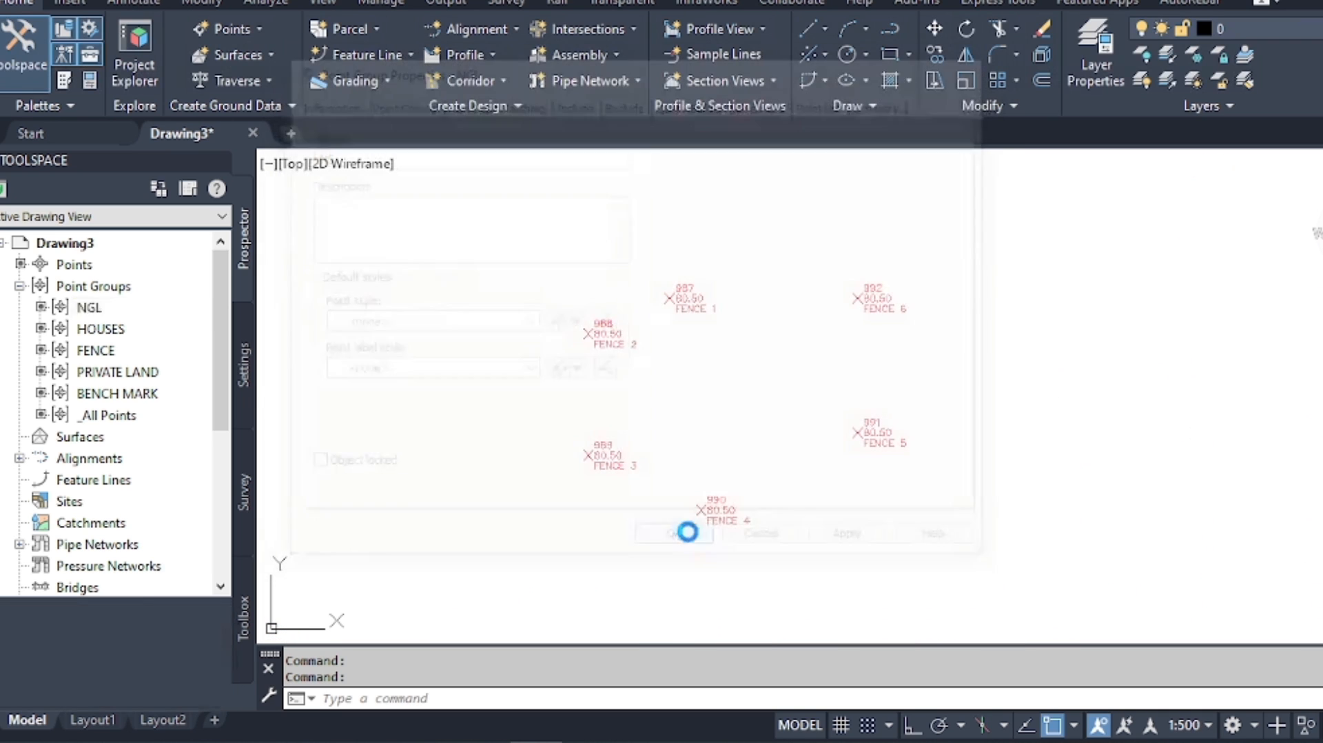
# Start a polyline at the centre of the BM 2 bench mark southwest of the fence points.
pyautogui.scroll(-5, 593, 420)
pyautogui.scroll(5, 598, 464)
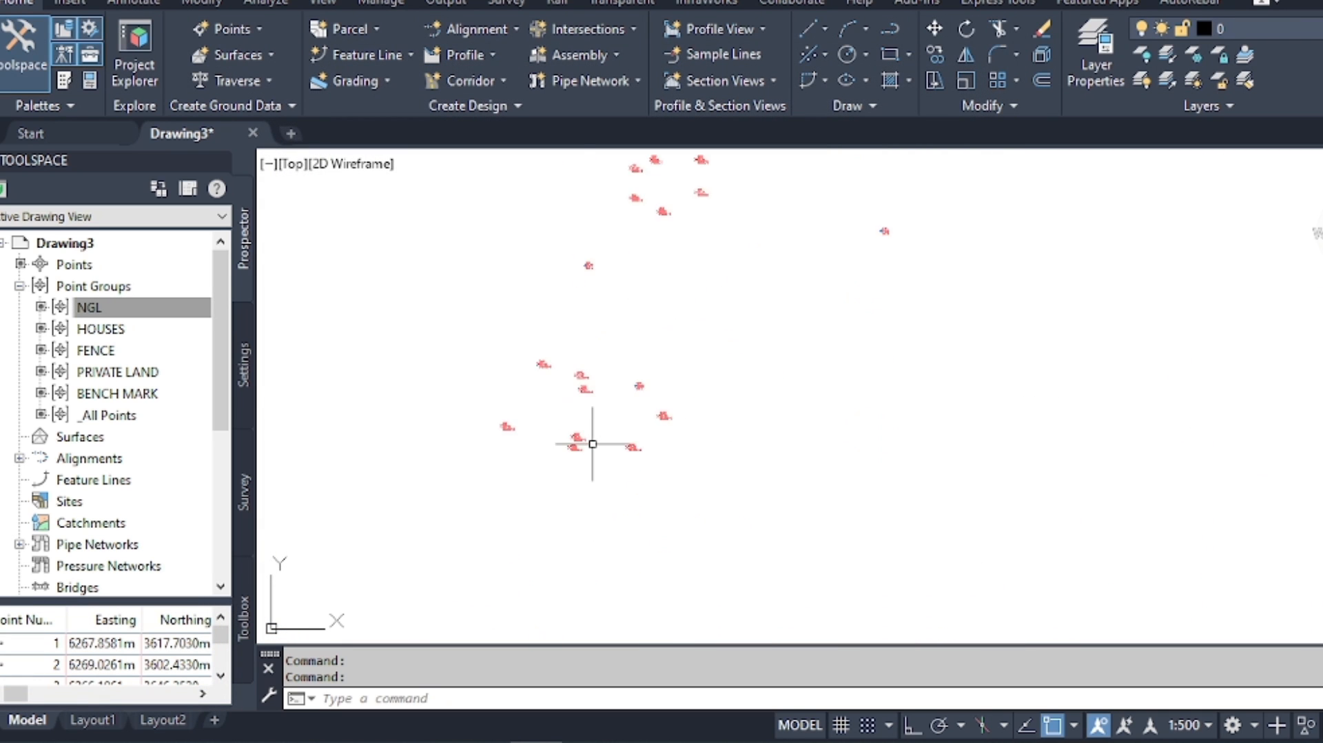
pyautogui.scroll(-2, 579, 523)
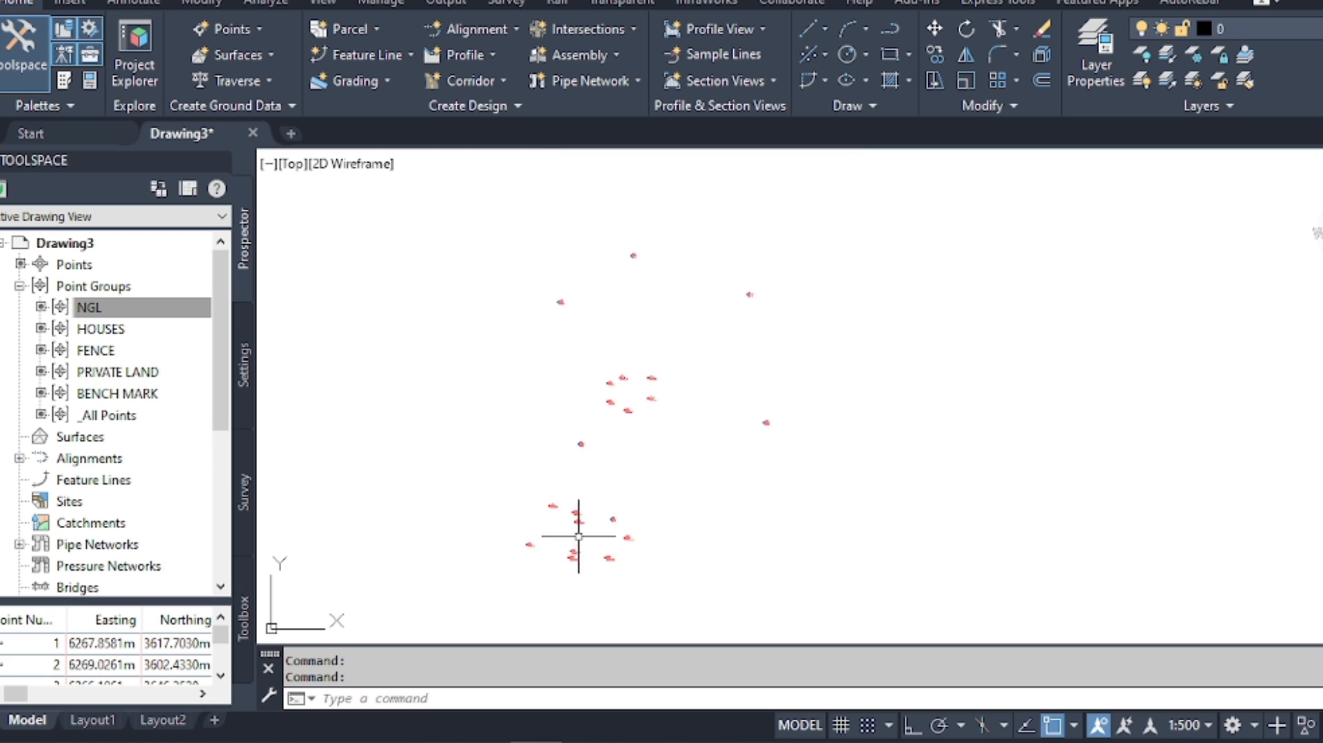
pyautogui.scroll(6, 594, 386)
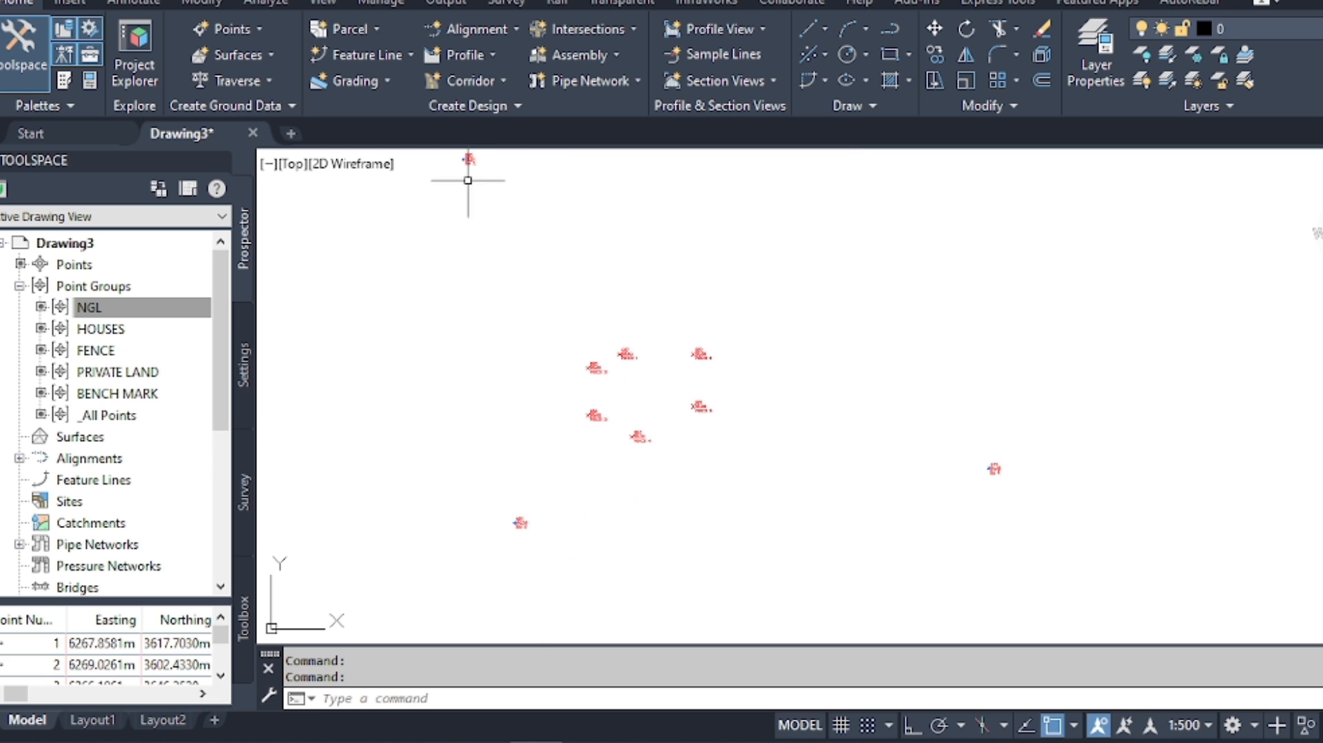
pyautogui.click(890, 31)
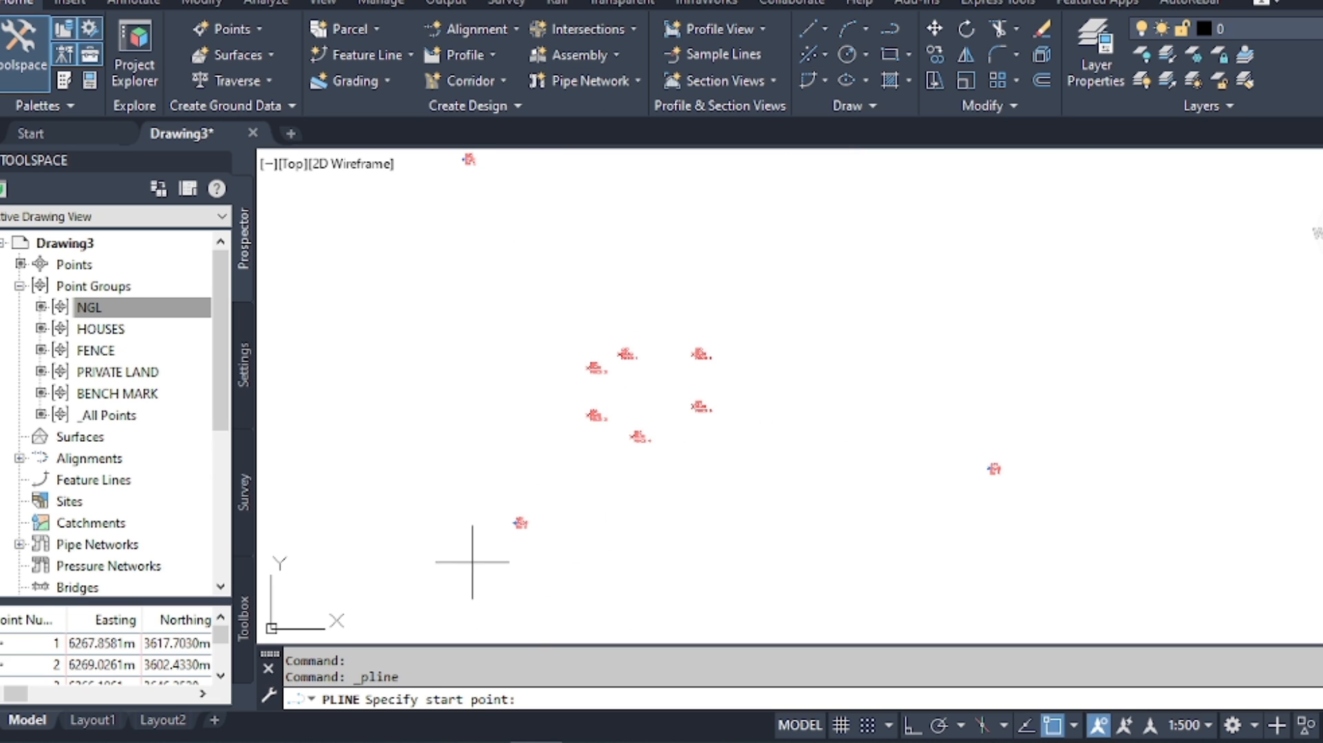
pyautogui.scroll(4, 528, 527)
pyautogui.scroll(5, 399, 502)
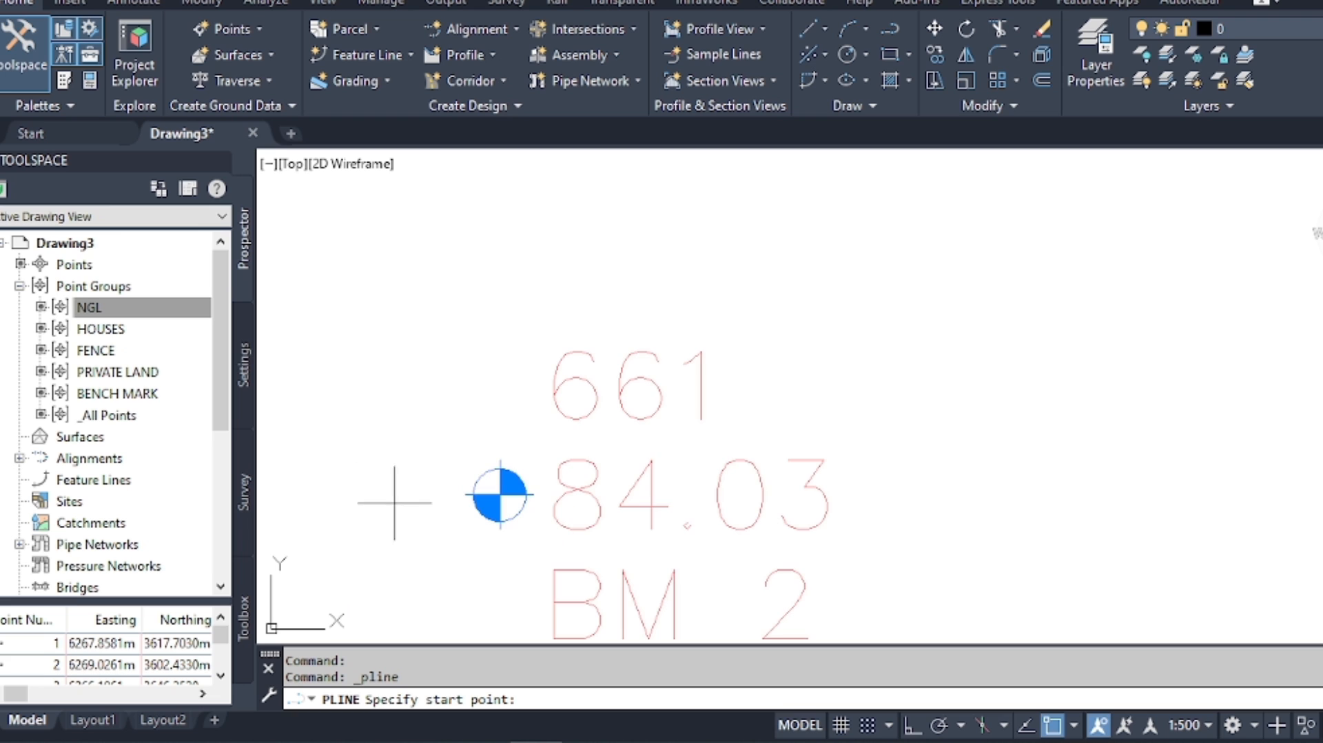
pyautogui.click(500, 494)
# Extend the polyline north to bench mark BM 3 and on to the northernmost bench mark.
pyautogui.scroll(-8, 486, 372)
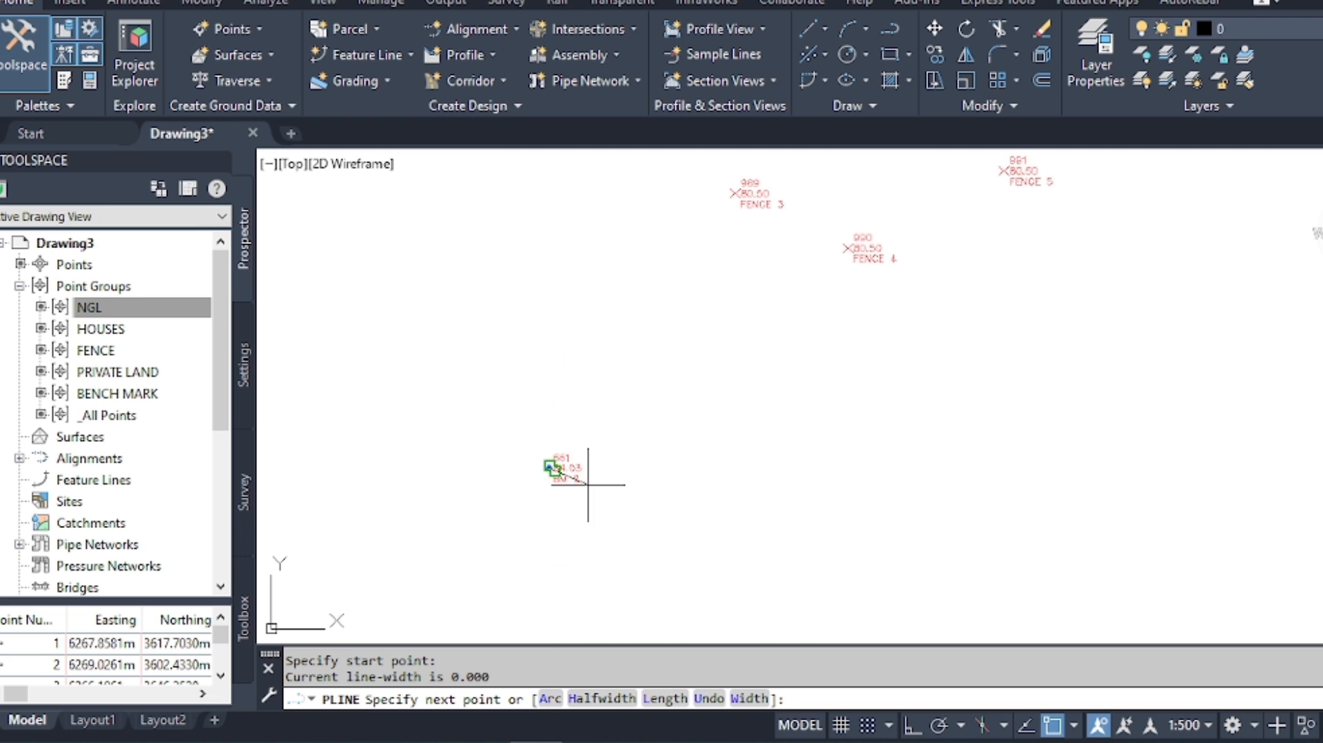
pyautogui.scroll(6, 486, 266)
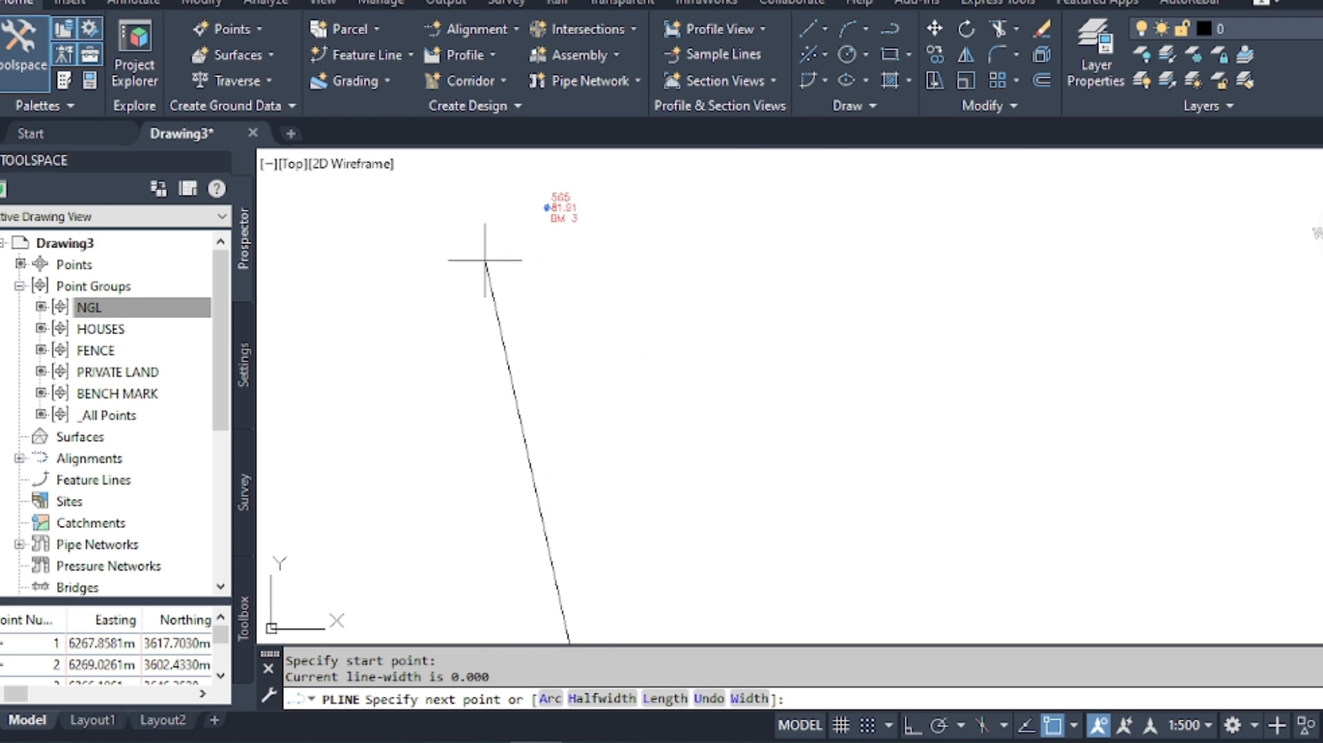
pyautogui.click(578, 250)
pyautogui.scroll(-6, 443, 428)
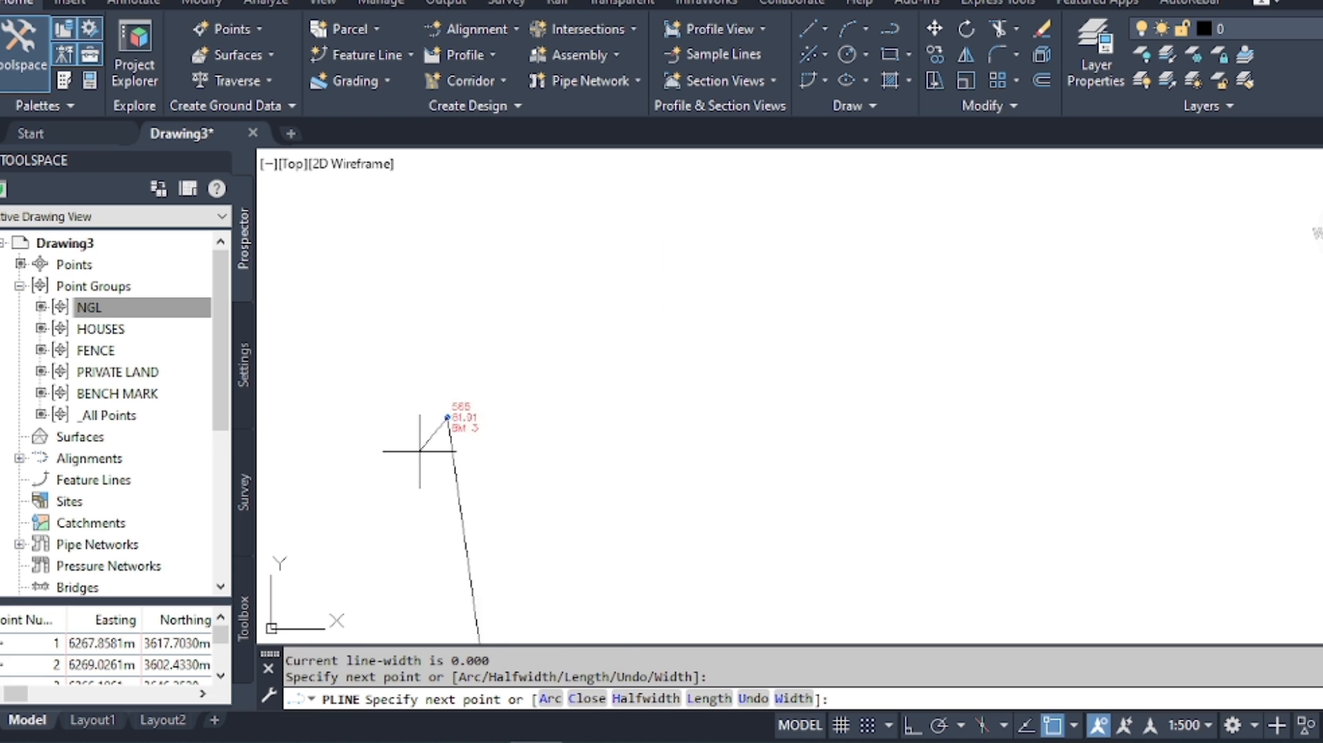
pyautogui.scroll(6, 669, 303)
pyautogui.click(668, 303)
# Continue the polyline to bench mark BM 5 and down to the bench mark southeast of the fence points.
pyautogui.scroll(-6, 524, 282)
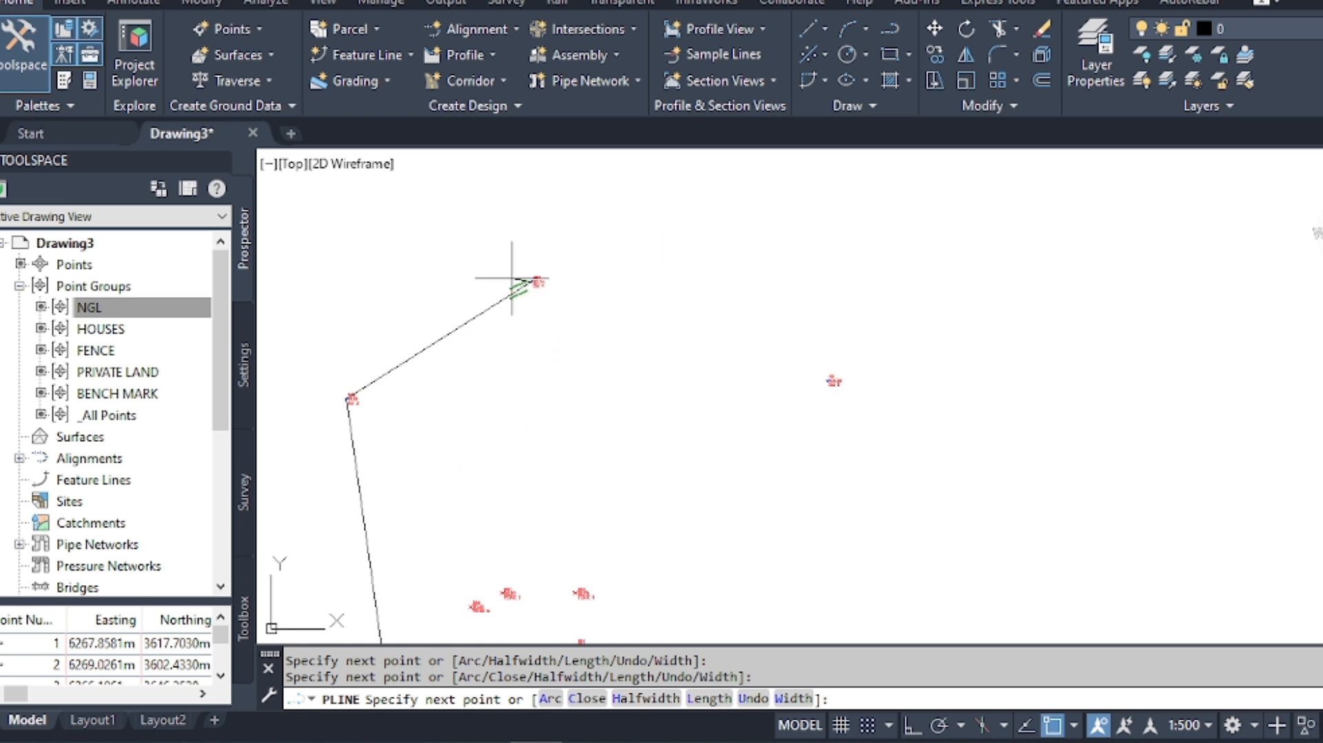
pyautogui.scroll(6, 827, 376)
pyautogui.scroll(6, 765, 366)
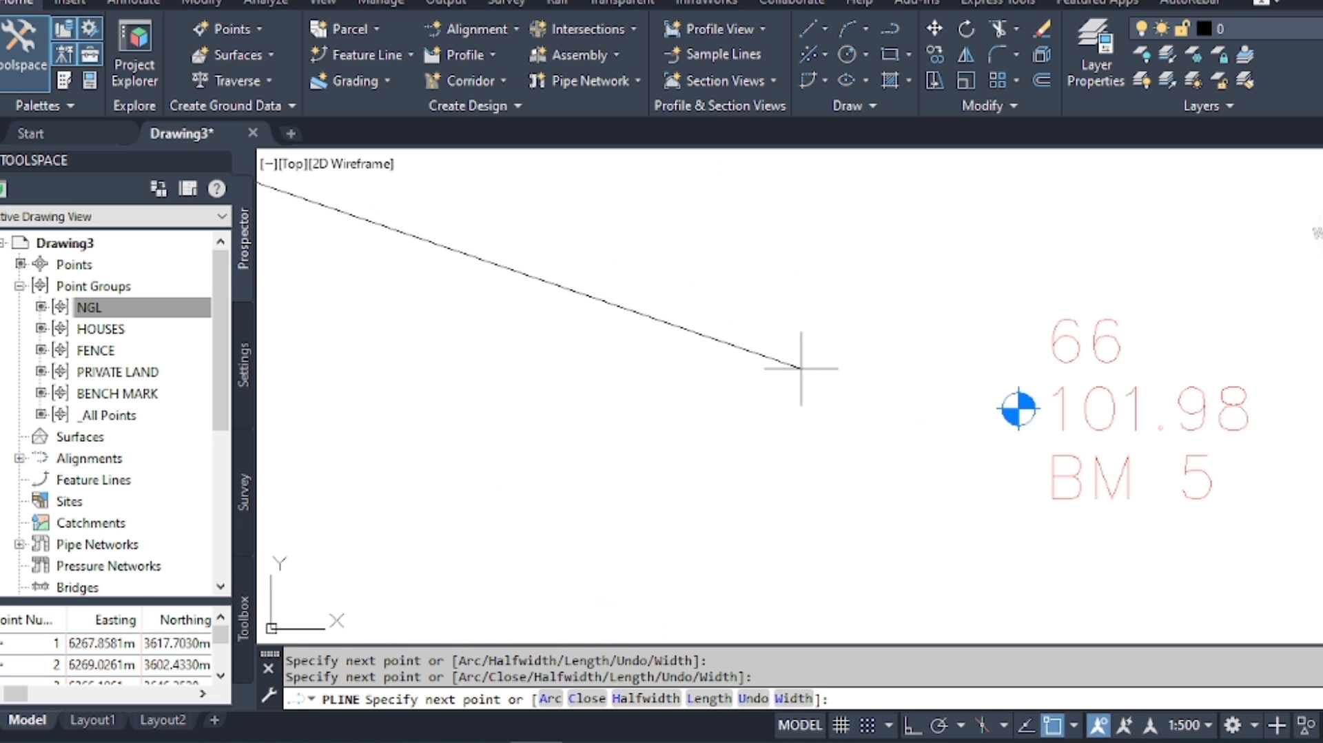
pyautogui.click(1014, 405)
pyautogui.scroll(-6, 703, 252)
pyautogui.scroll(-3, 758, 324)
pyautogui.scroll(7, 839, 370)
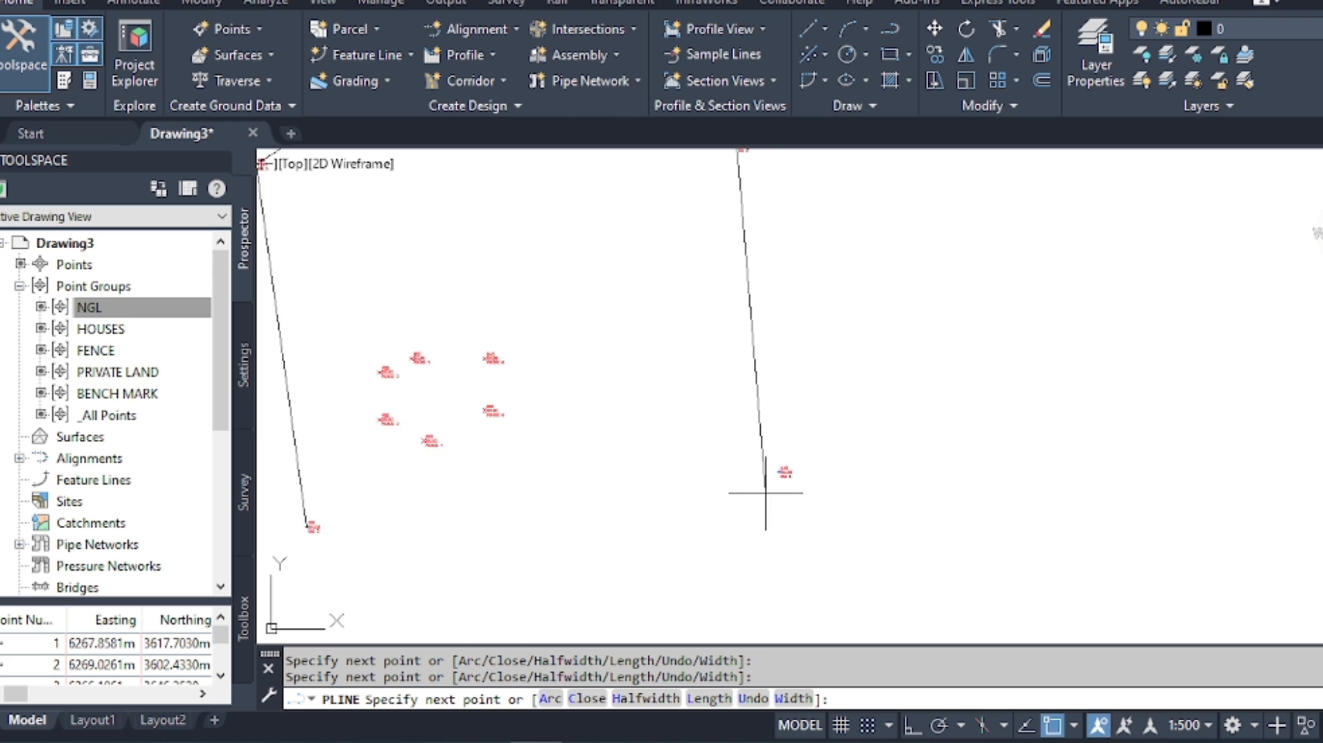
pyautogui.click(839, 370)
# Continue the bench mark polyline to the centre of the southernmost bench mark, BM 1, and close it.
pyautogui.scroll(-5, 803, 296)
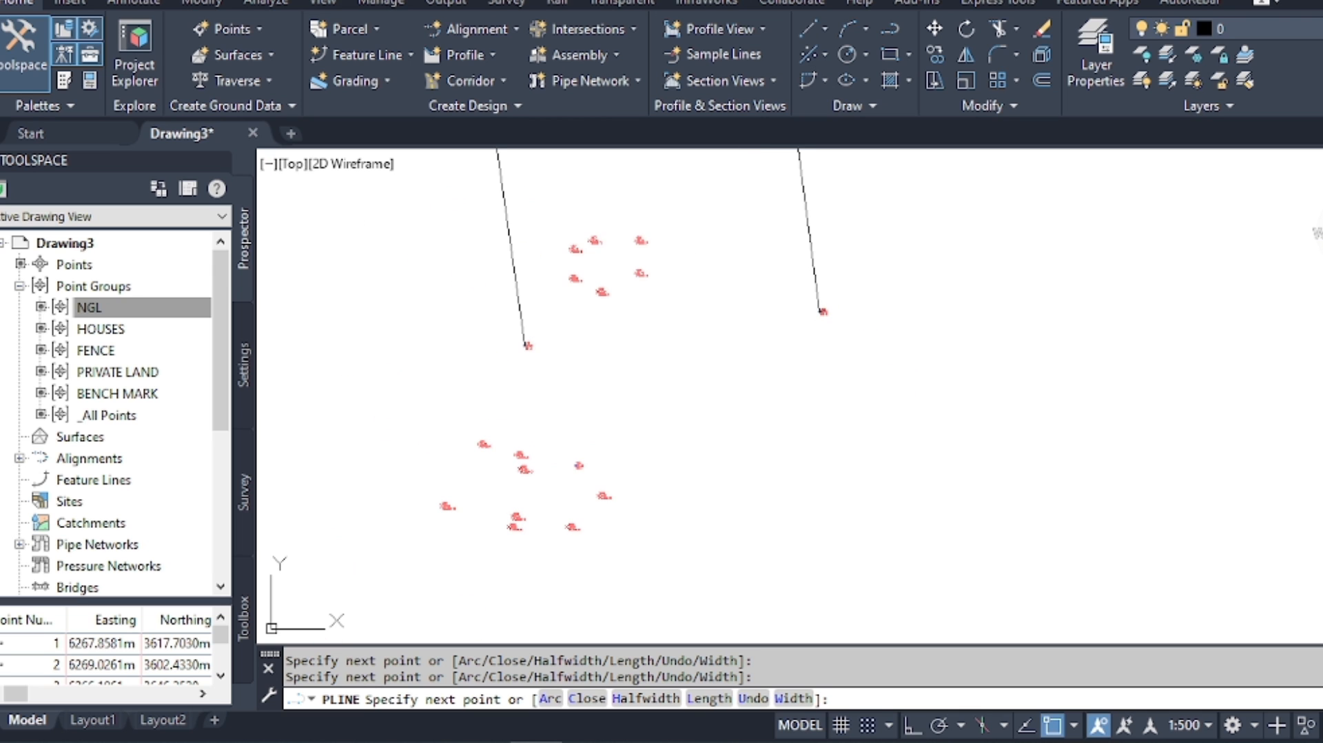
pyautogui.scroll(4, 648, 393)
pyautogui.scroll(10, 482, 517)
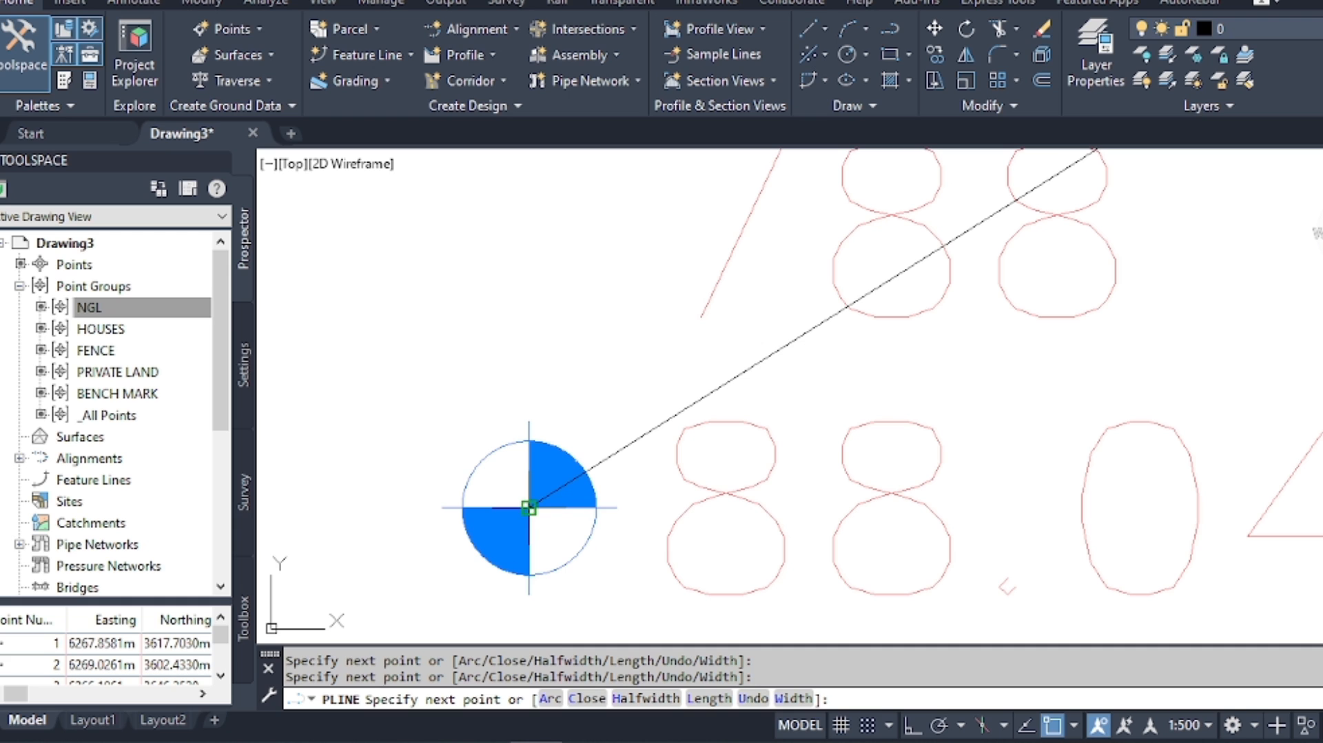
pyautogui.click(529, 508)
pyautogui.scroll(-6, 510, 414)
pyautogui.write('C')
pyautogui.press('Return')
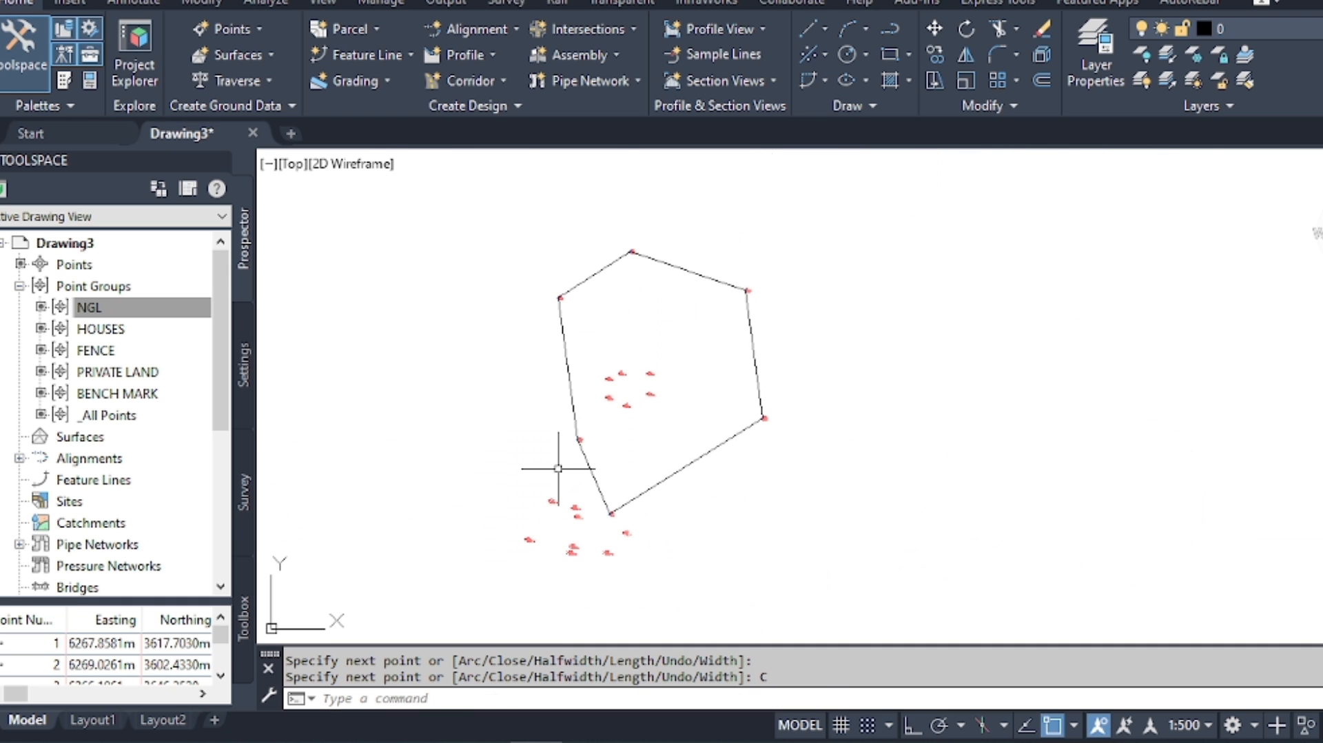
# Start a new polyline at point FENCE 4 and extend it to FENCE 3.
pyautogui.scroll(6, 618, 384)
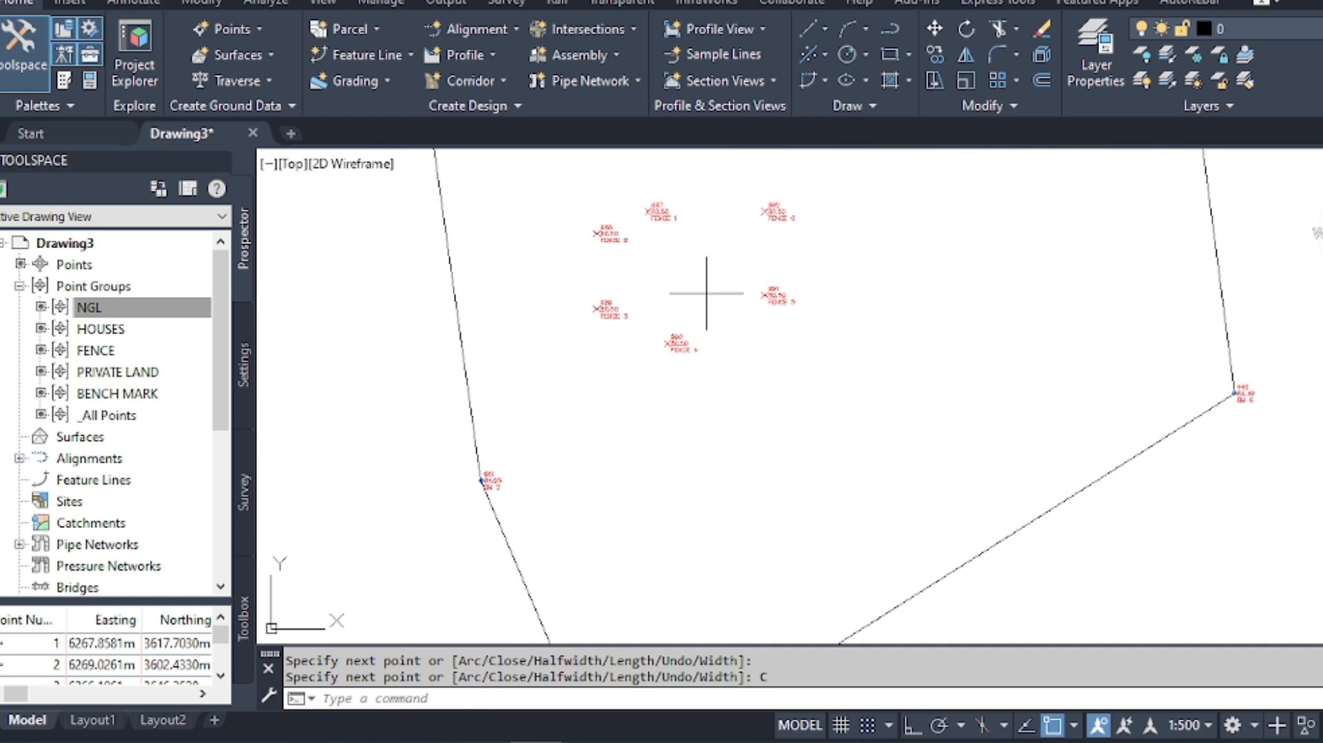
pyautogui.press('Return')
pyautogui.scroll(3, 685, 207)
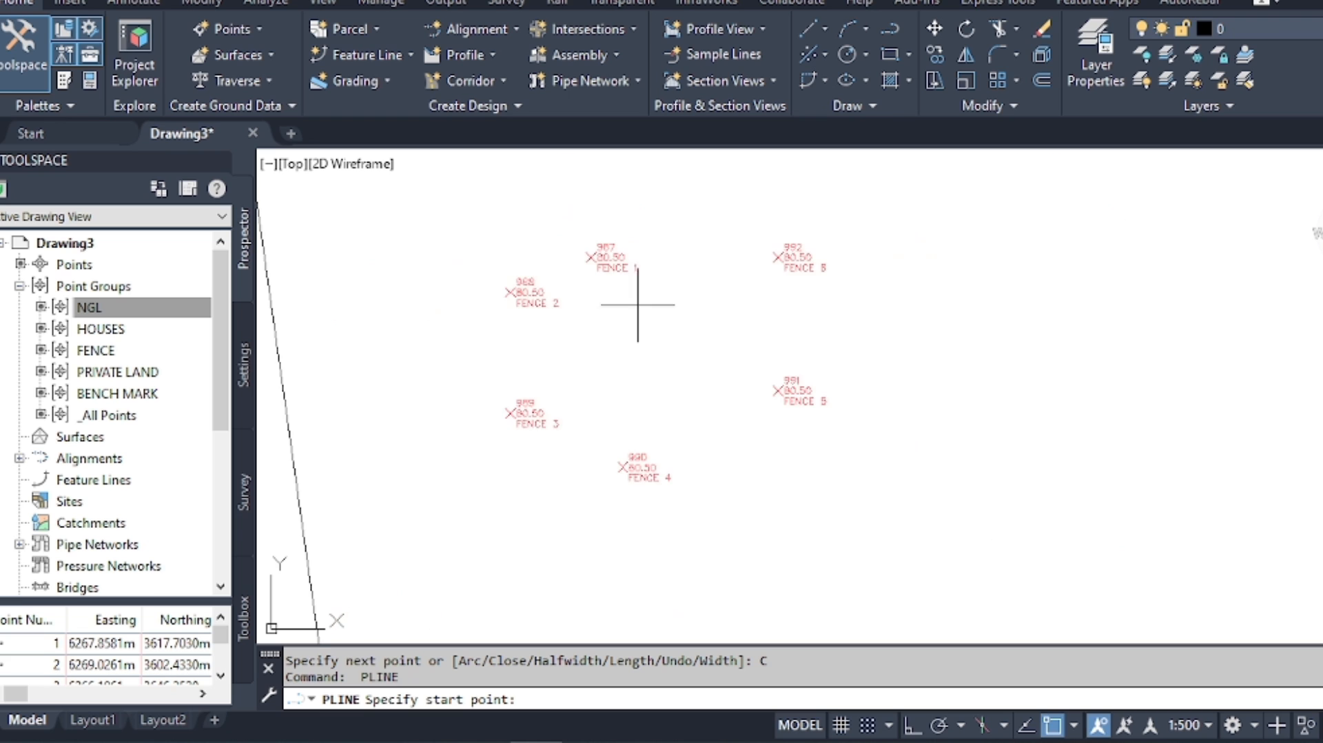
pyautogui.scroll(4, 618, 437)
pyautogui.scroll(-2, 704, 287)
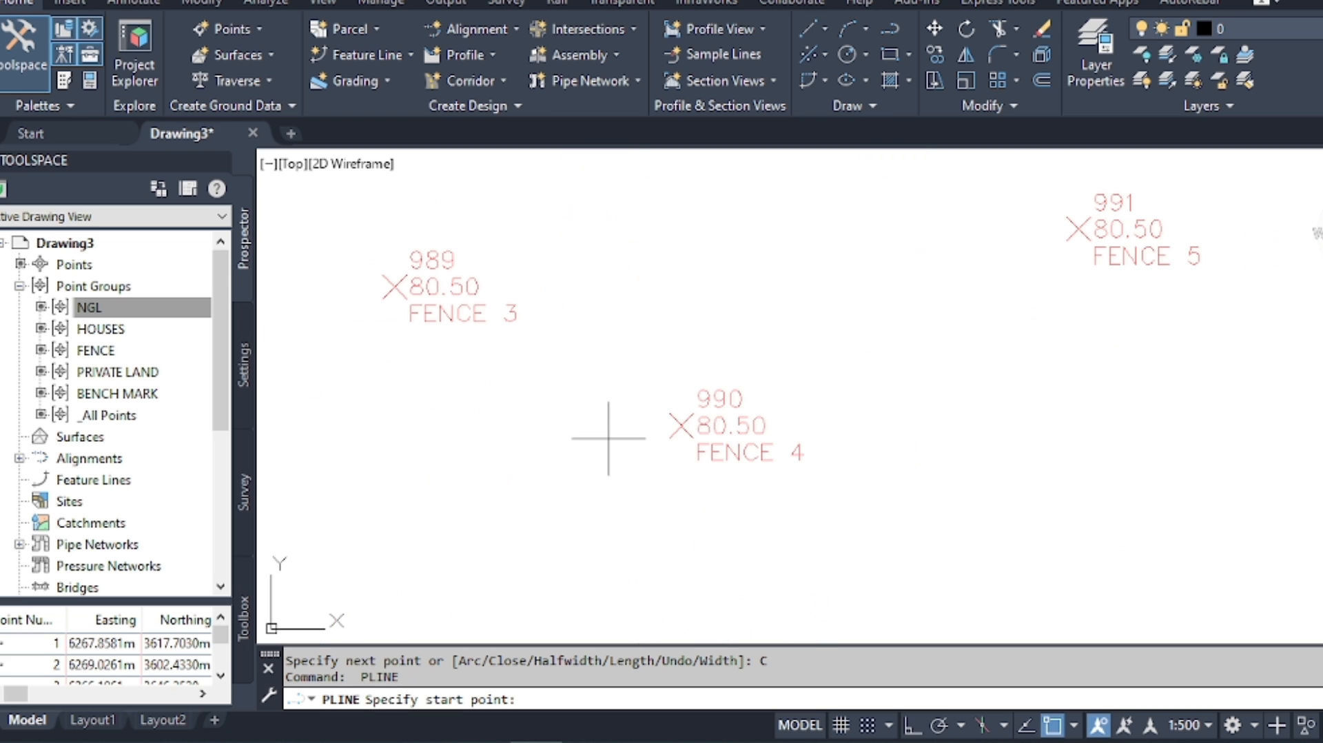
pyautogui.click(681, 425)
pyautogui.click(387, 287)
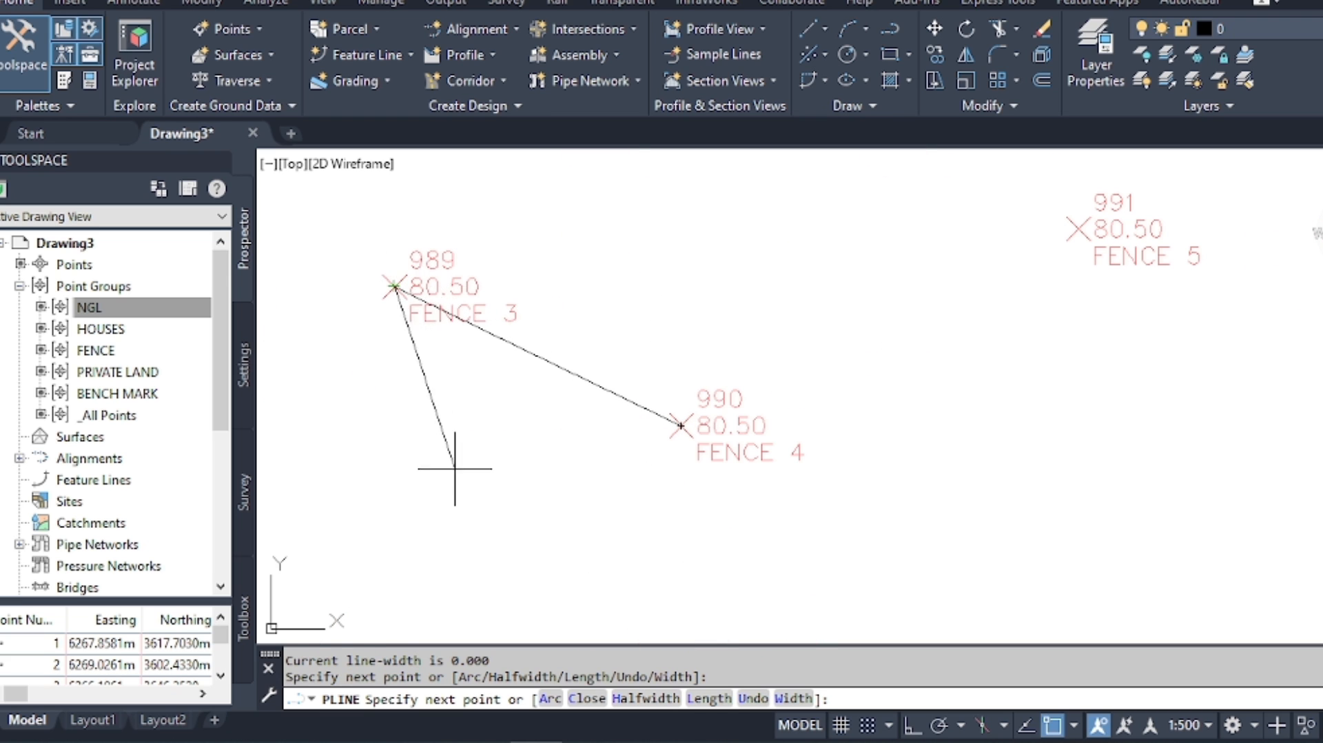
# Continue the fence polyline through FENCE 2, FENCE 1, FENCE 6 and FENCE 5, and close the outline.
pyautogui.scroll(-4, 452, 464)
pyautogui.scroll(5, 449, 305)
pyautogui.click(452, 305)
pyautogui.scroll(-2, 453, 306)
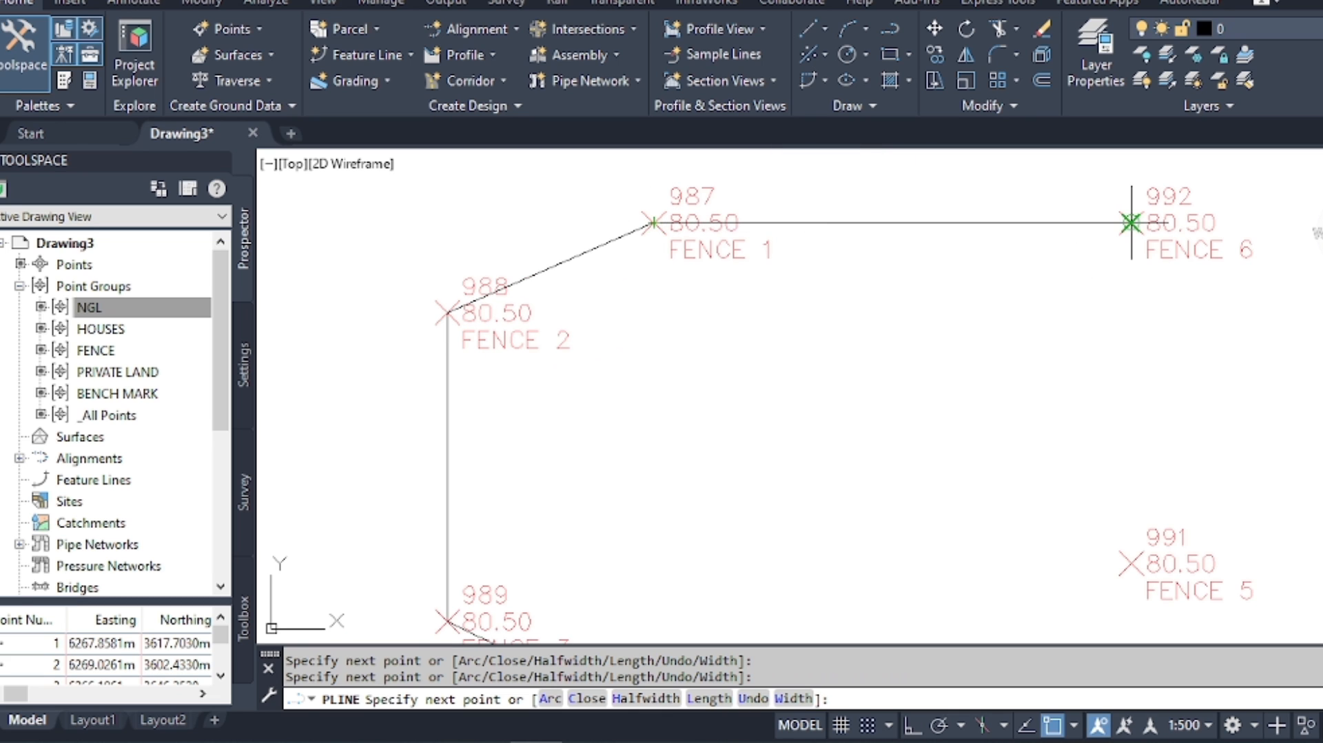
pyautogui.click(1131, 563)
pyautogui.scroll(-3, 761, 325)
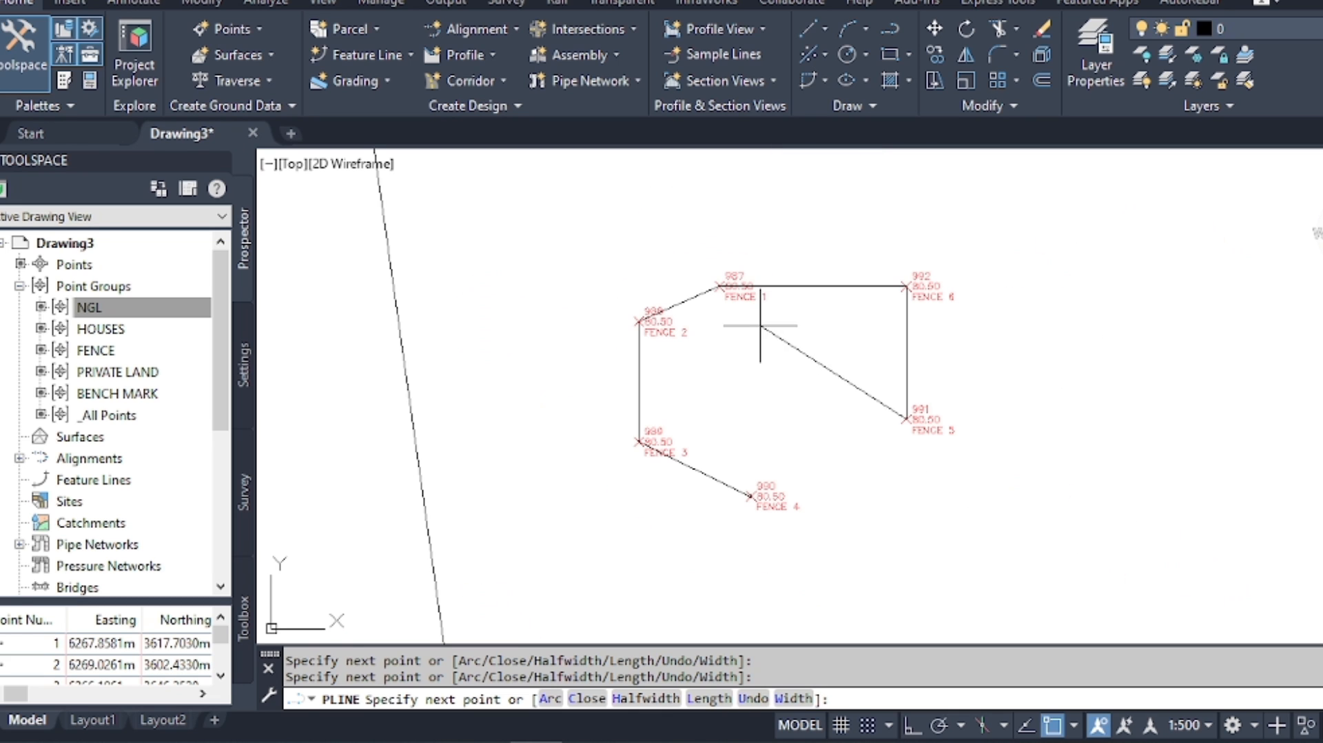
pyautogui.write('C')
pyautogui.press('Return')
pyautogui.scroll(-5, 712, 340)
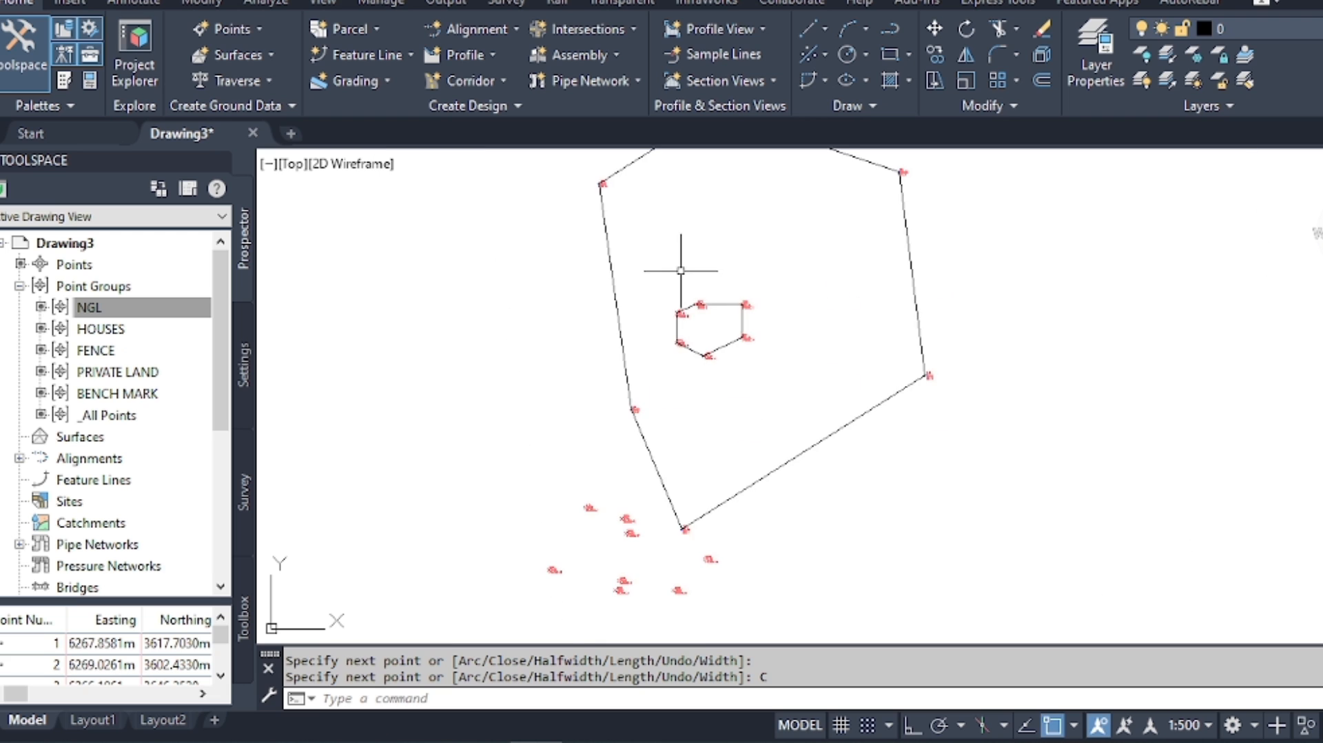
# Start a polyline at point P.LAND-2 and extend it through P.LAND-3 and P.LAND-4.
pyautogui.scroll(7, 610, 463)
pyautogui.press('Return')
pyautogui.scroll(2, 503, 443)
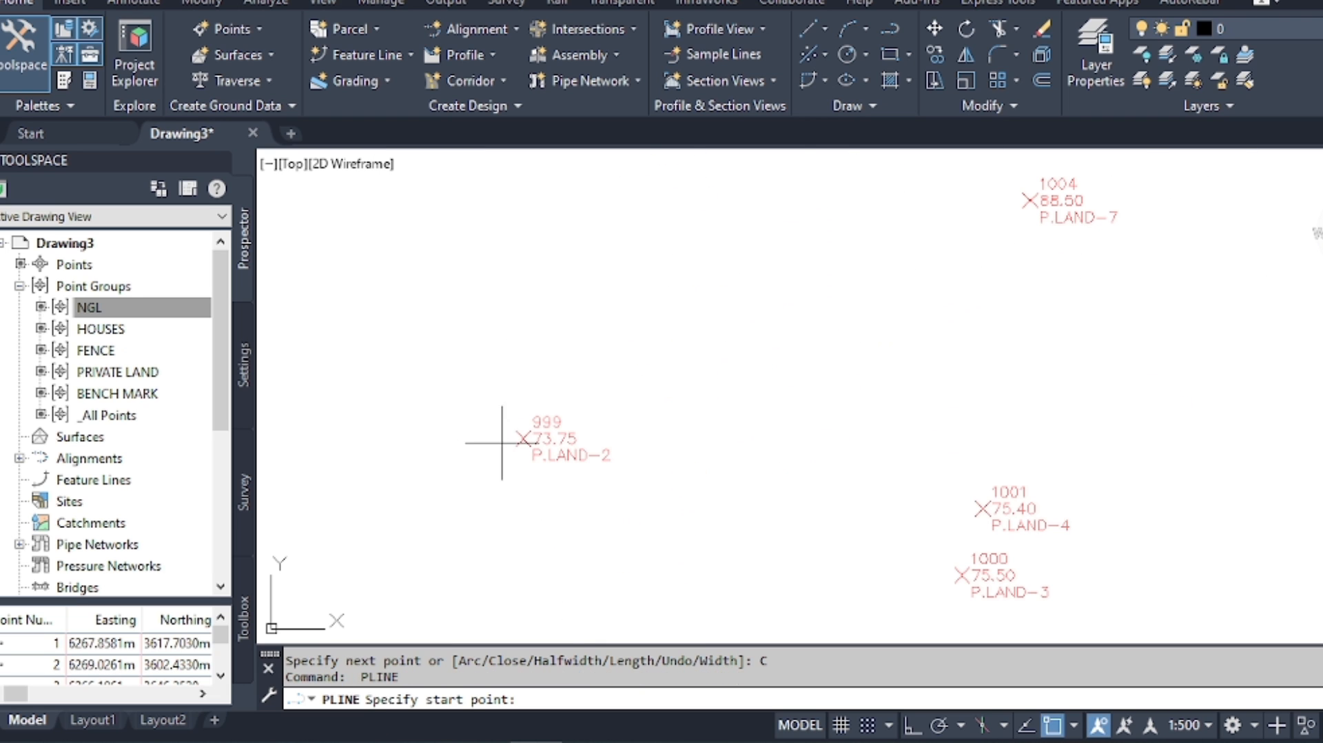
pyautogui.click(523, 438)
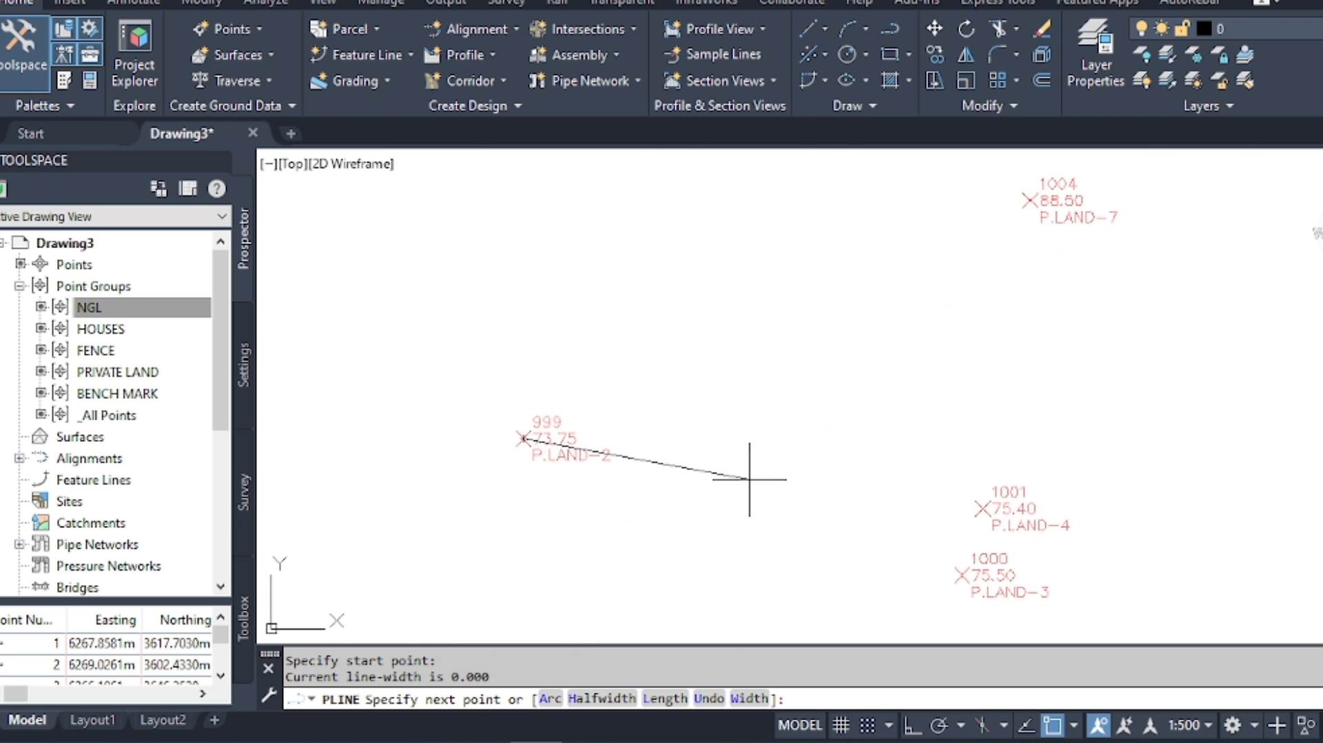
pyautogui.click(967, 572)
pyautogui.click(975, 508)
pyautogui.scroll(-4, 857, 399)
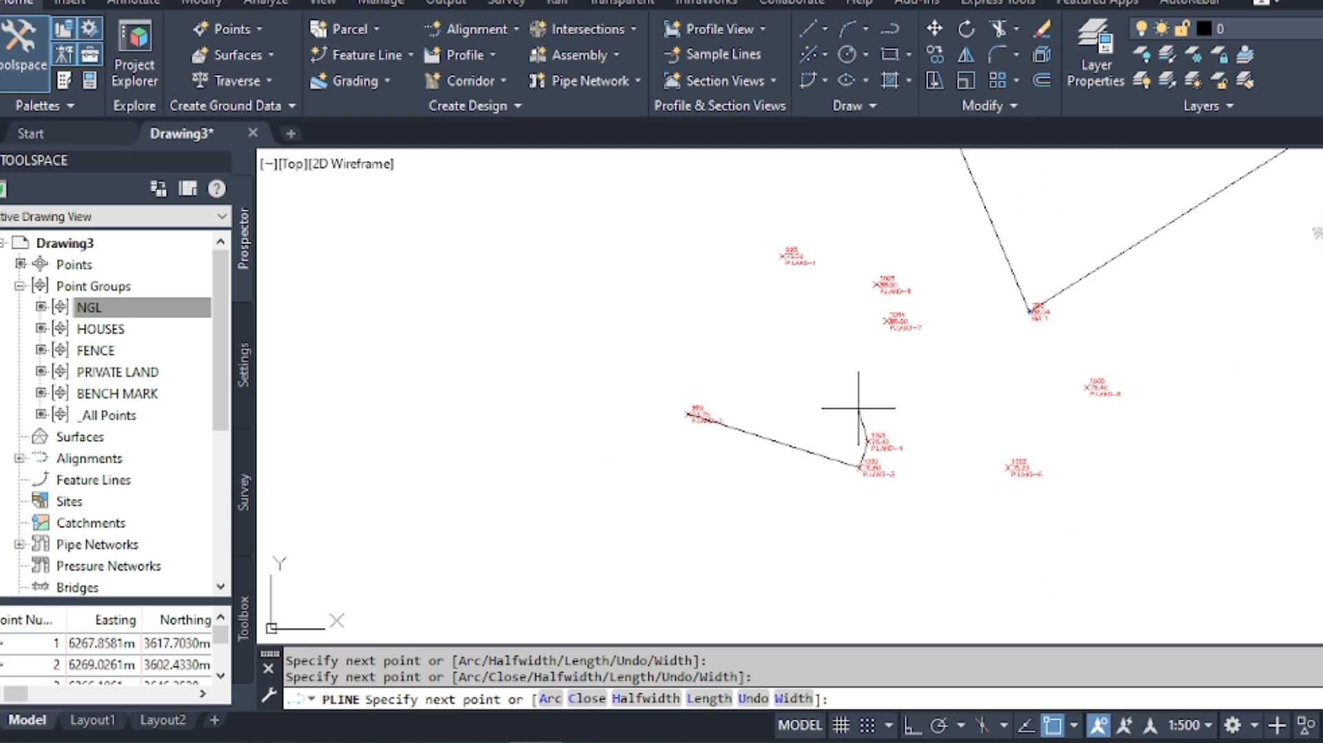
# Extend the private land polyline through the two P.LAND points east of P.LAND-4, southern one first.
pyautogui.scroll(2, 1027, 476)
pyautogui.scroll(1, 1006, 459)
pyautogui.click(1010, 482)
pyautogui.click(1210, 275)
pyautogui.scroll(-3, 1124, 440)
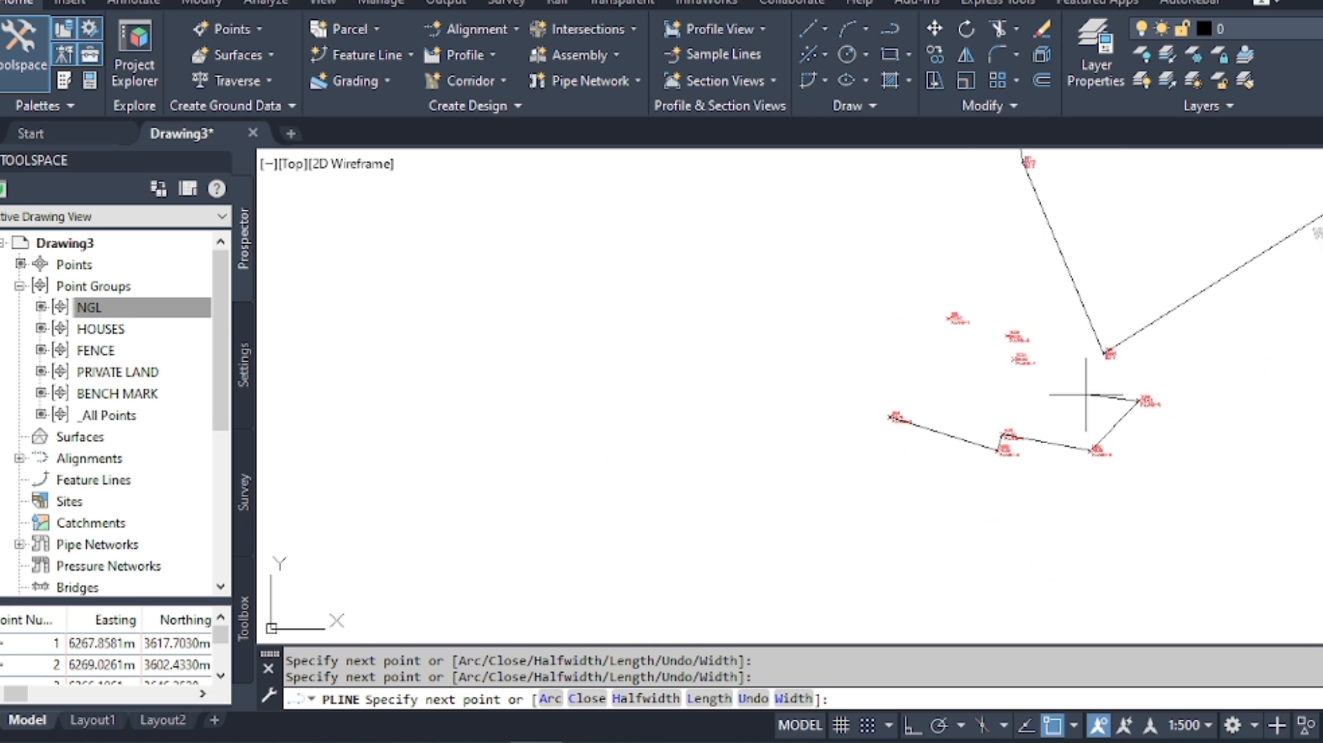
# Continue the private land polyline through P.LAND-7, P.LAND-8 and P.LAND-1, and close the boundary.
pyautogui.scroll(3, 1065, 351)
pyautogui.click(877, 395)
pyautogui.click(851, 302)
pyautogui.scroll(-3, 852, 302)
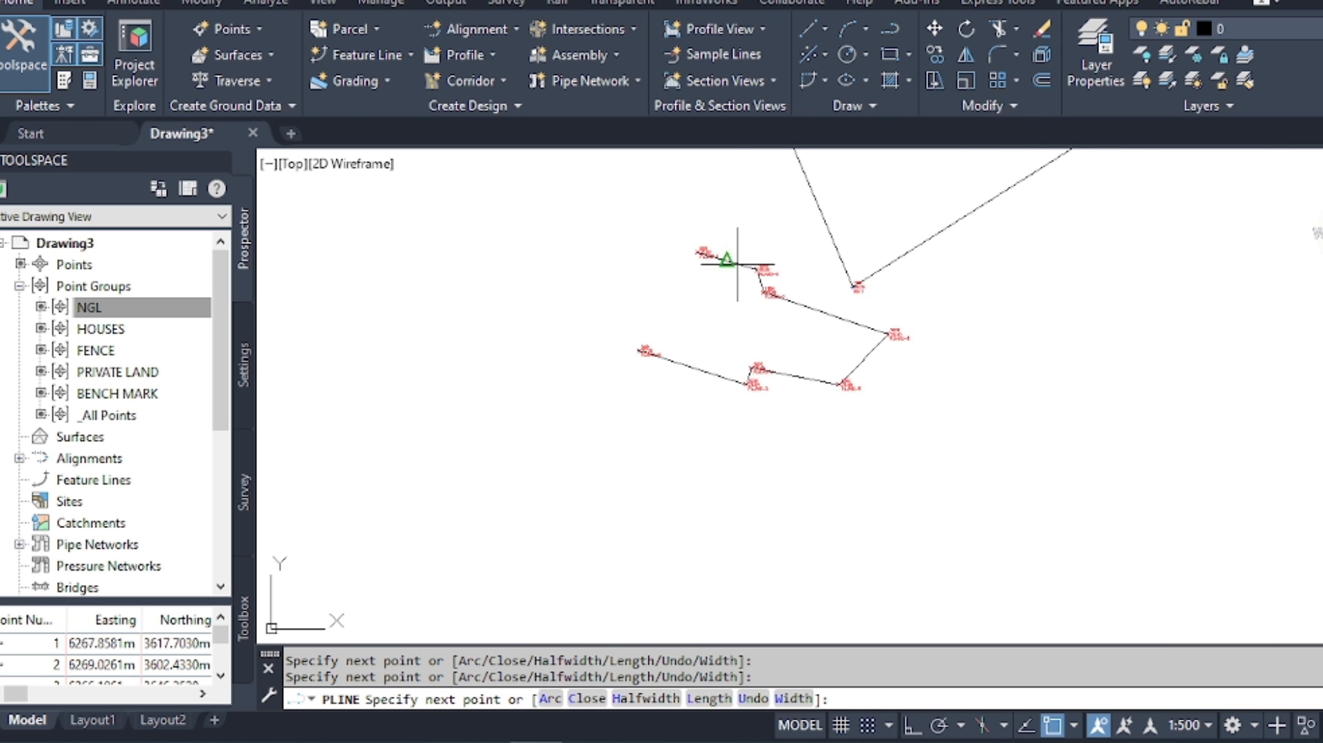
pyautogui.write('c')
pyautogui.press('Return')
# Set the NGL group's point style to Basic and its point label style to Point#-Elevation-Description.
pyautogui.rightClick(89, 308)
pyautogui.click(147, 284)
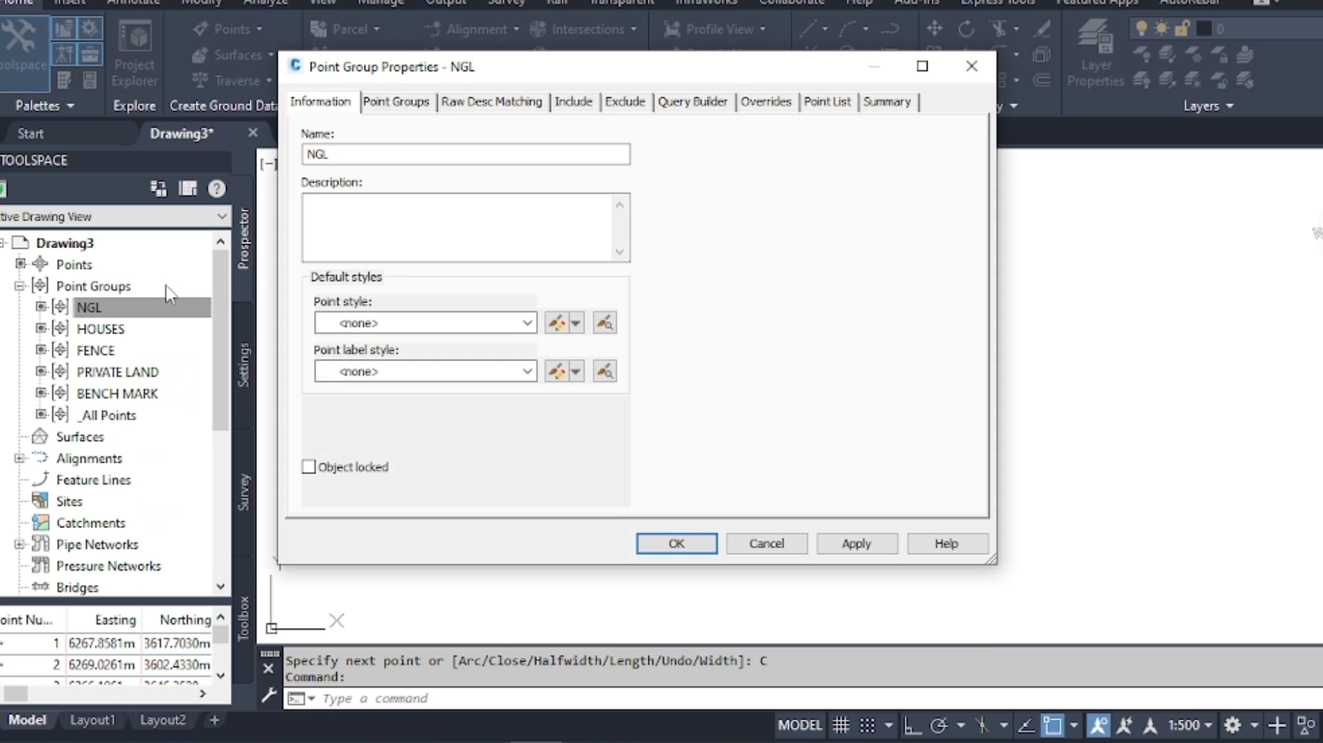
pyautogui.click(428, 322)
pyautogui.click(375, 360)
pyautogui.click(528, 374)
pyautogui.click(428, 414)
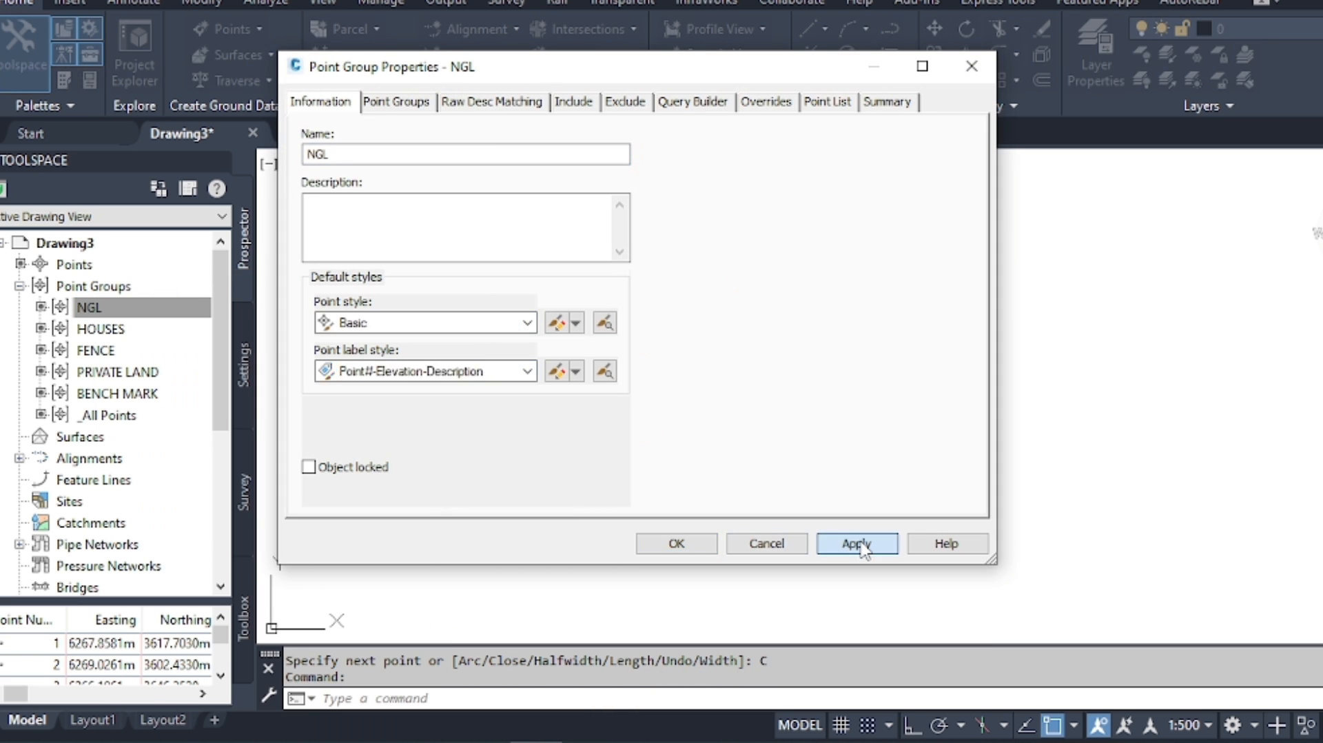